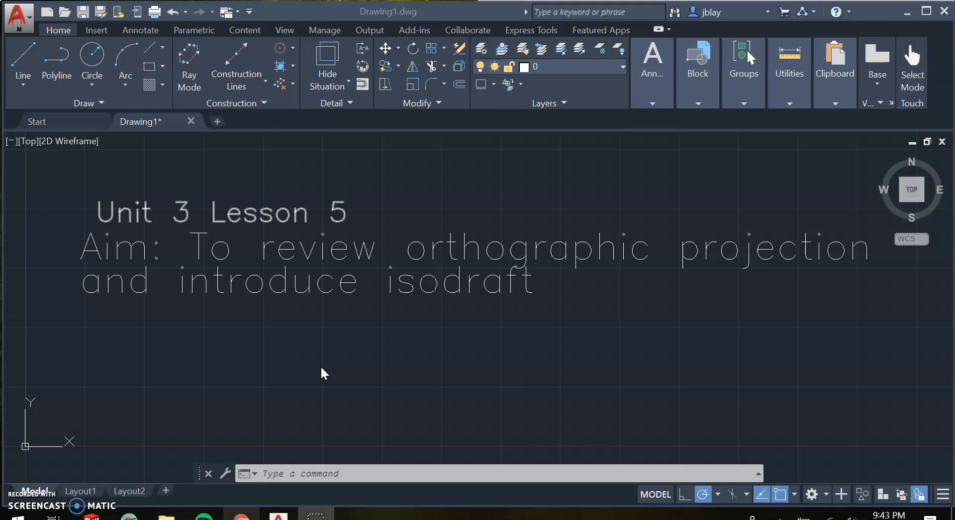
# Switch to the browser window and display Guide Block.pdf beside the AutoCAD drawing
pyautogui.click(279, 462)
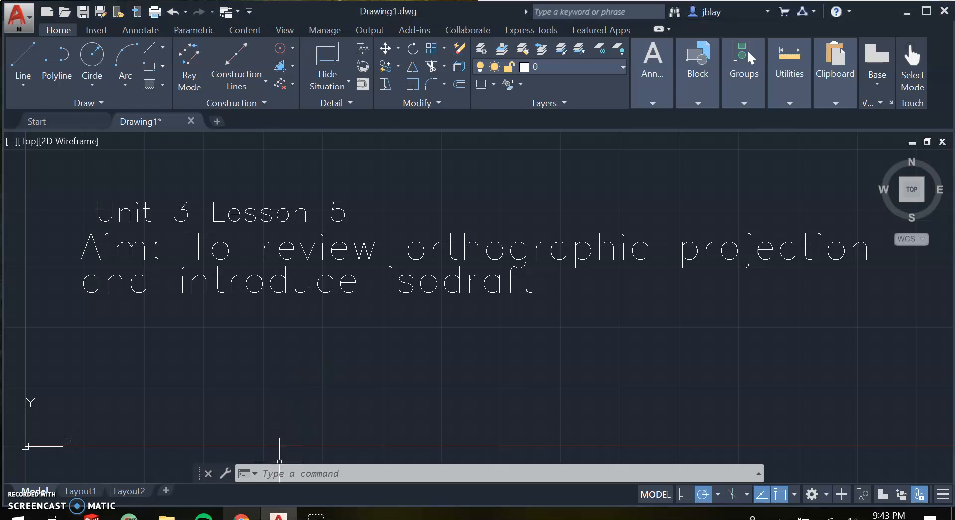
pyautogui.hotkey('alt', 'Tab')
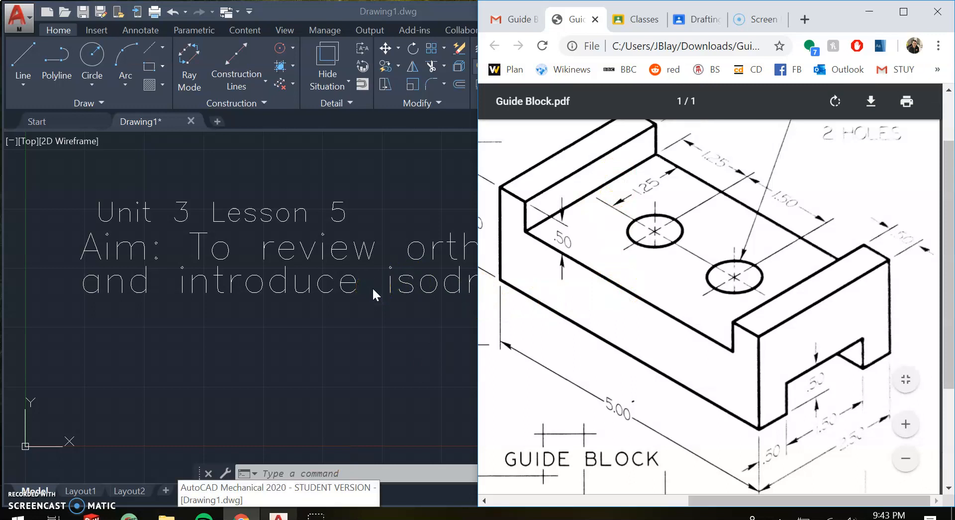
pyautogui.click(381, 316)
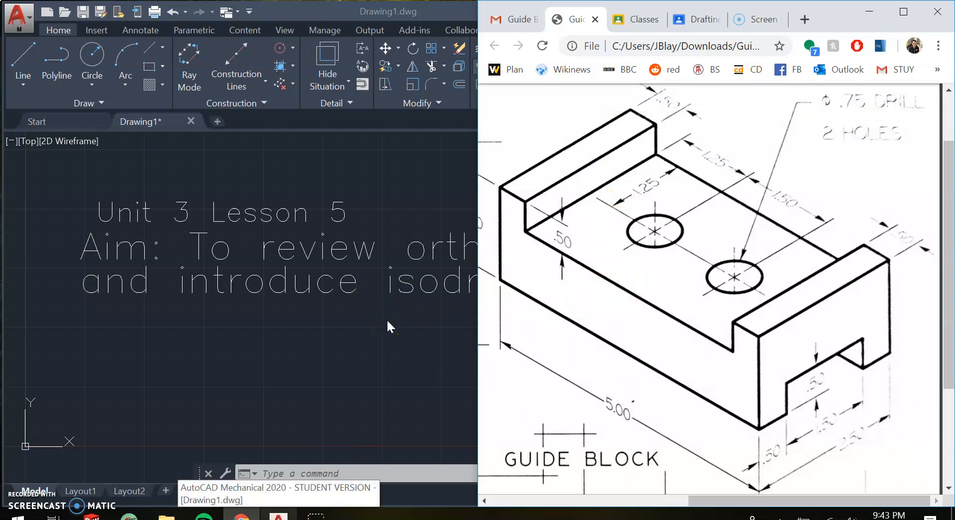
pyautogui.click(387, 332)
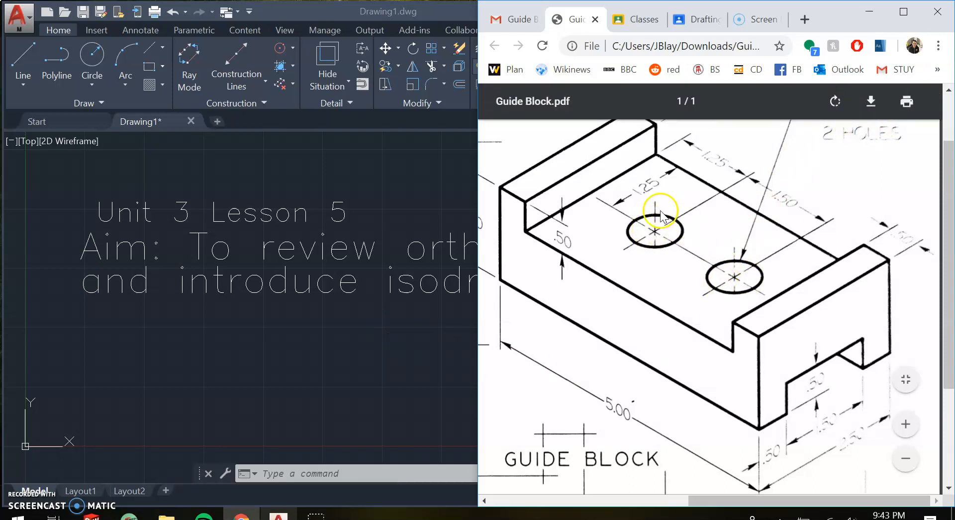
# Examine the guide block's isometric drawing for its overall size and its step, slot and hole dimensions
pyautogui.scroll(2, 831, 210)
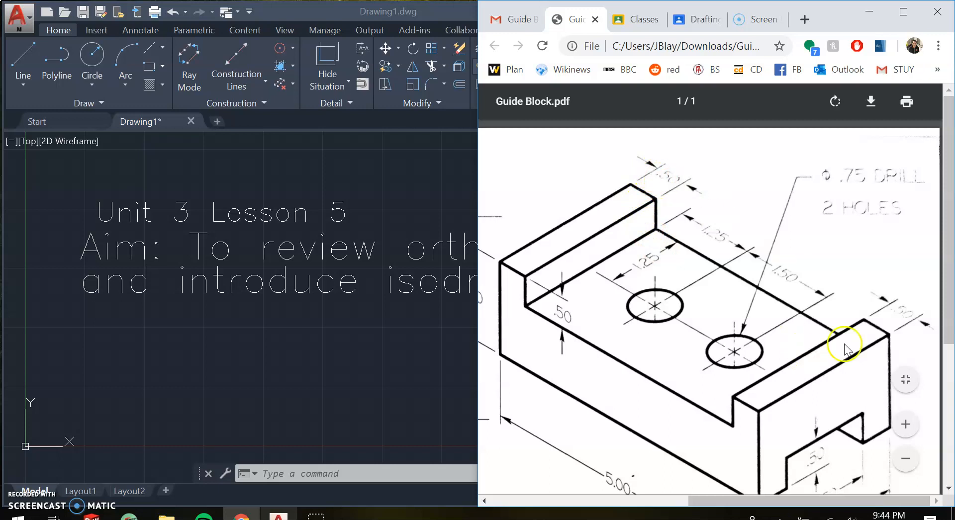
pyautogui.middleClick(784, 357)
pyautogui.scroll(-2, 791, 357)
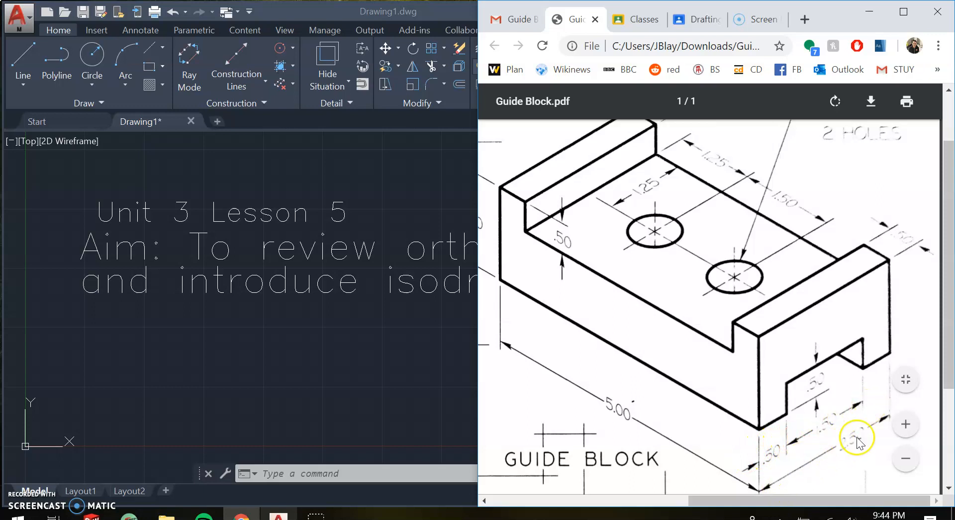
pyautogui.scroll(-1, 622, 461)
pyautogui.scroll(-3, 623, 461)
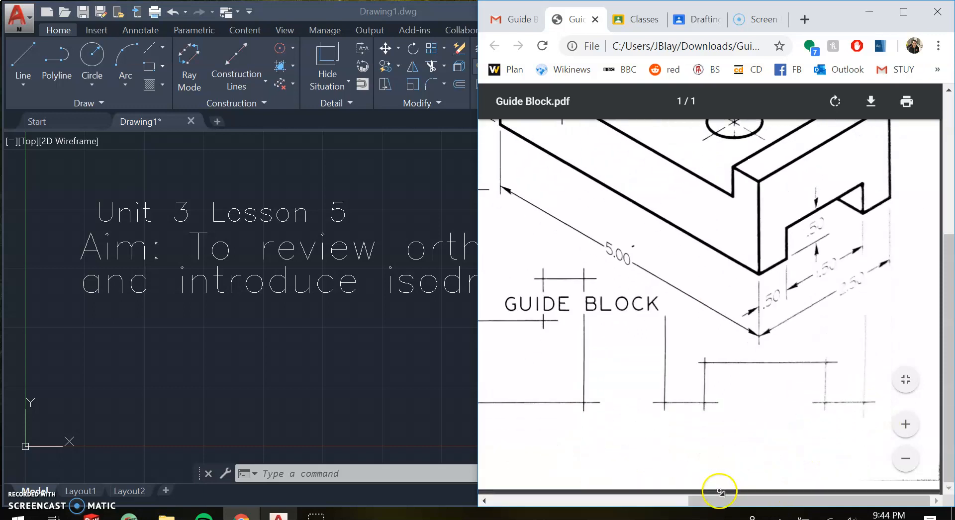
pyautogui.scroll(5, 679, 433)
pyautogui.hscroll(-2, 666, 348)
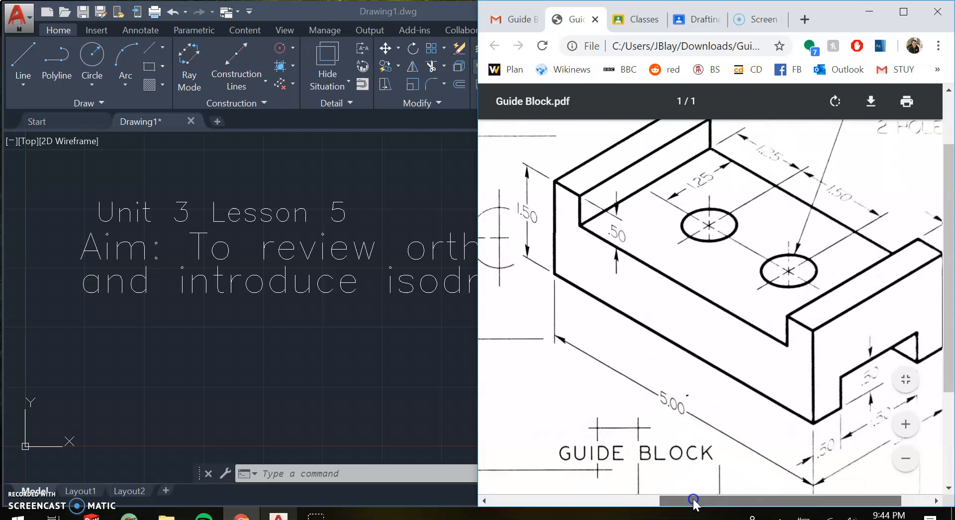
pyautogui.scroll(3, 799, 327)
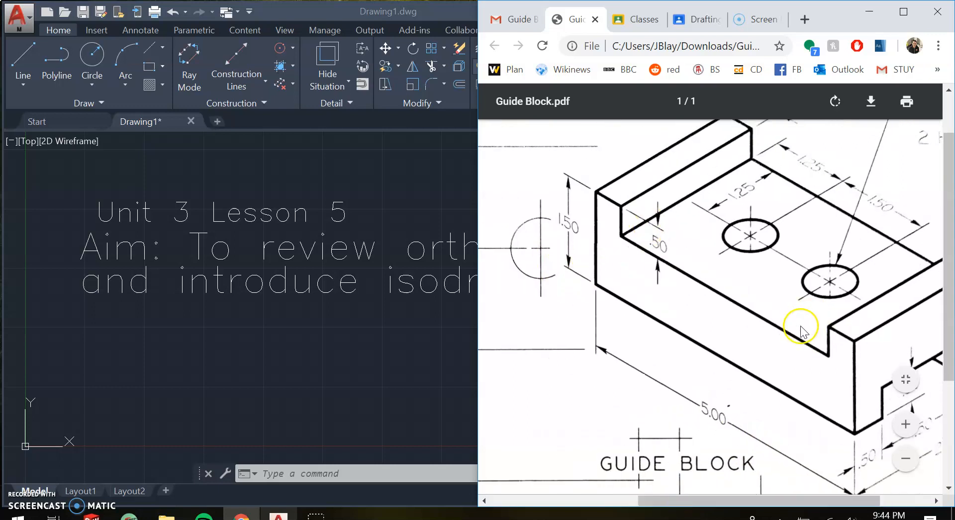
pyautogui.moveTo(725, 508); pyautogui.dragTo(771, 507)
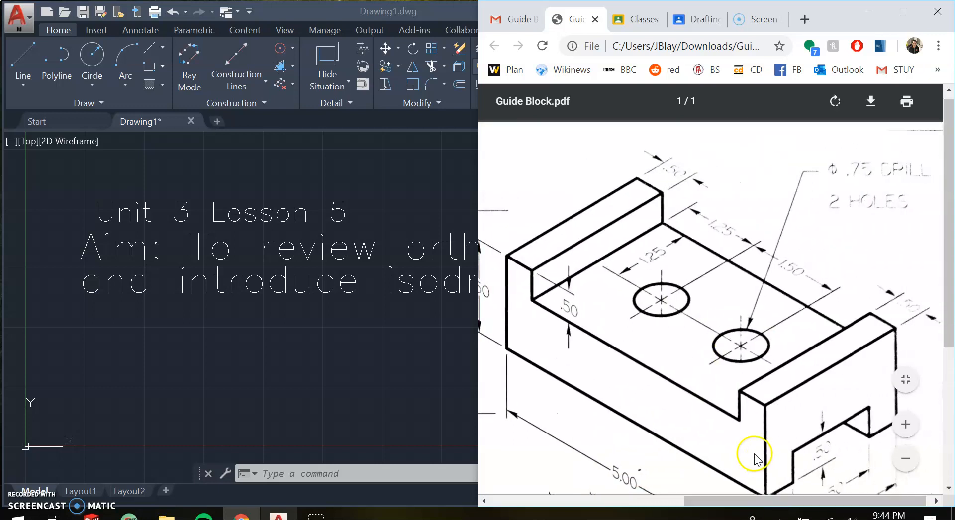
pyautogui.keyDown('ctrl'); pyautogui.scroll(-2, 735, 443); pyautogui.keyUp('ctrl')
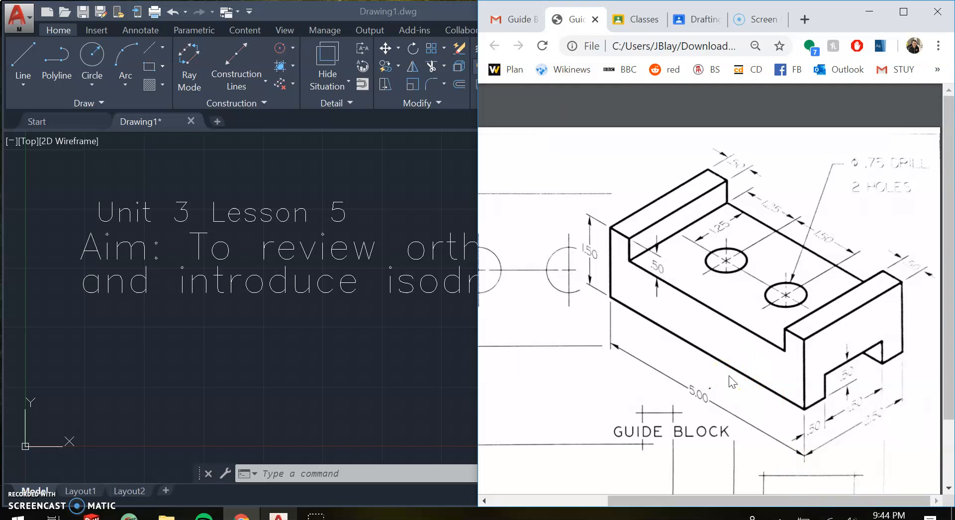
# Arrange AutoCAD and the Guide Block PDF side by side, giving AutoCAD slightly more than half of the screen width
pyautogui.click(330, 351)
pyautogui.moveTo(487, 13); pyautogui.dragTo(0, 261)
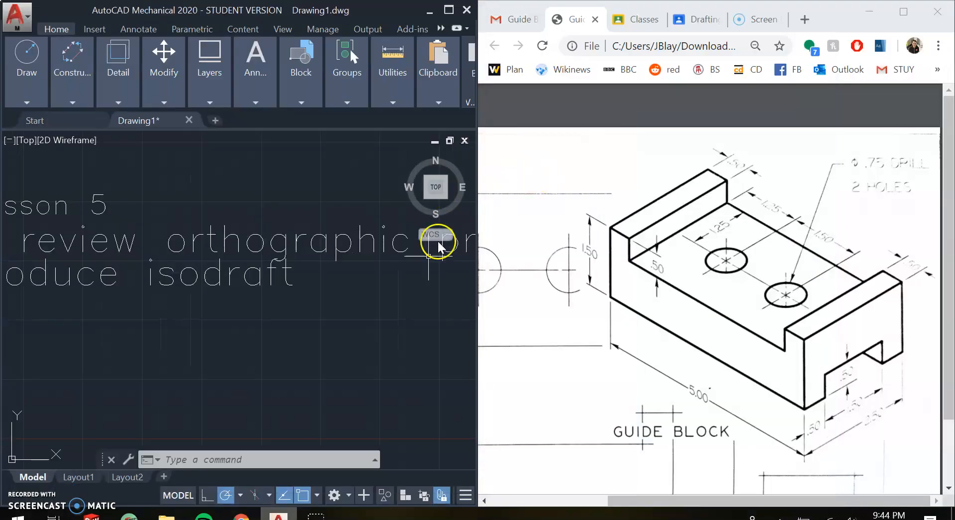
pyautogui.click(410, 293)
pyautogui.click(390, 314)
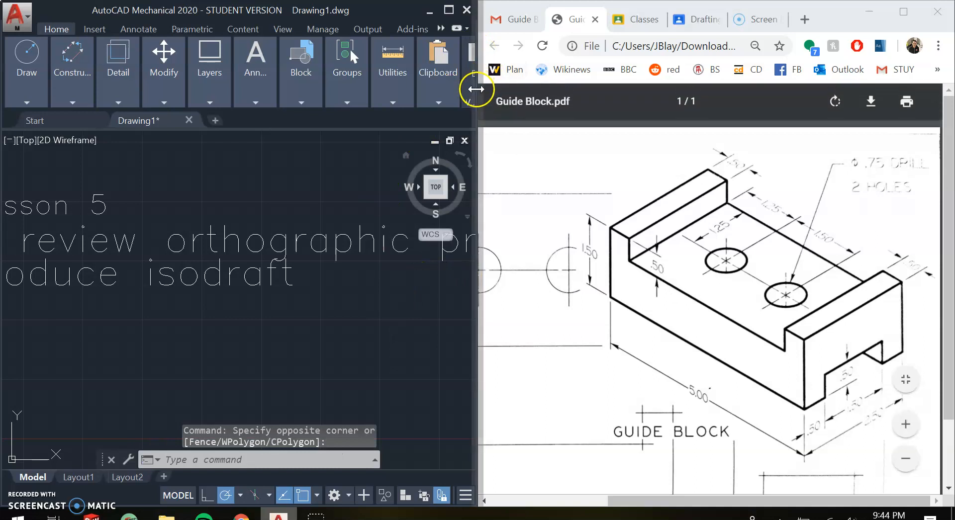
pyautogui.moveTo(476, 89); pyautogui.dragTo(590, 96)
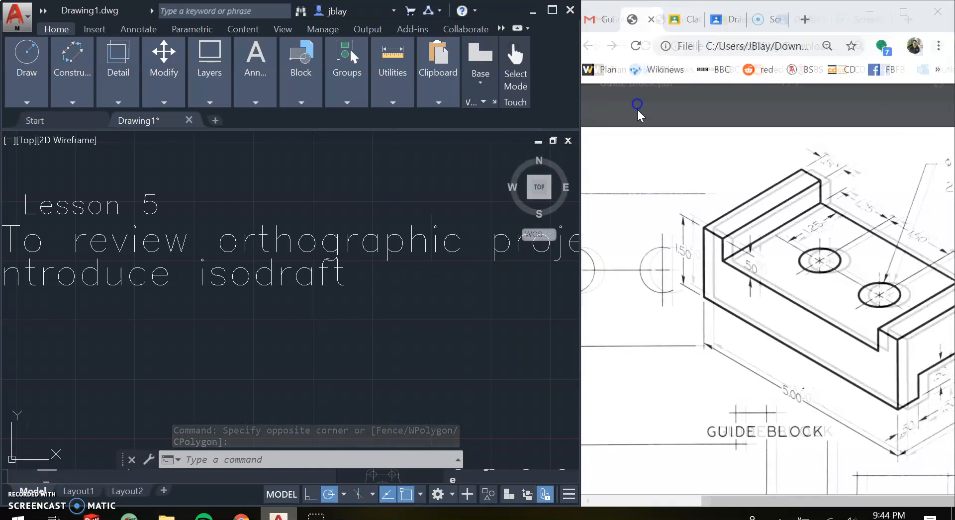
pyautogui.moveTo(803, 501); pyautogui.dragTo(859, 488)
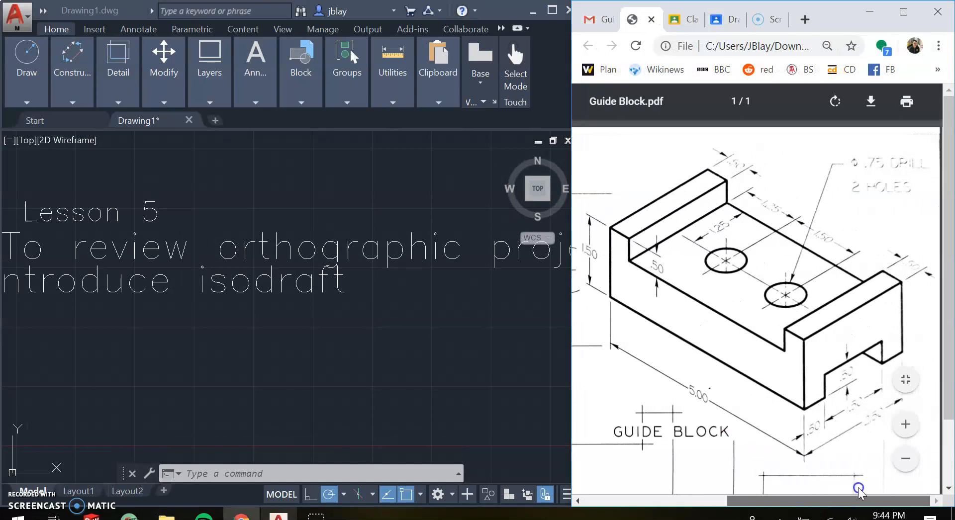
# Return to AutoCAD and create a new blank drawing
pyautogui.click(388, 368)
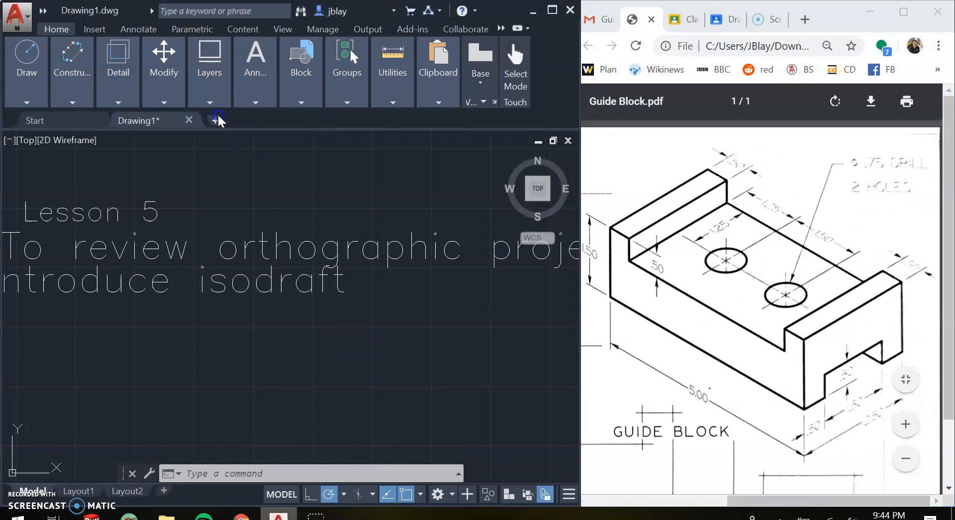
pyautogui.click(217, 120)
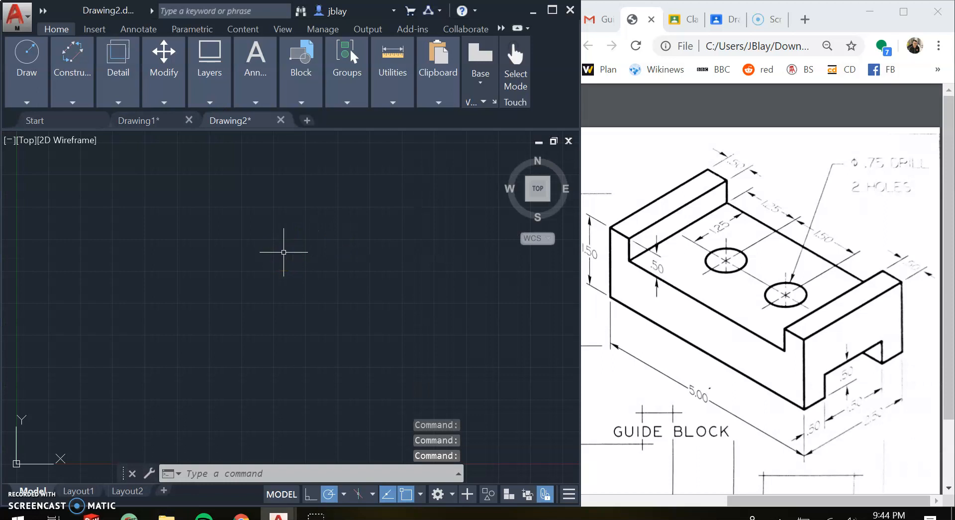
pyautogui.click(241, 300)
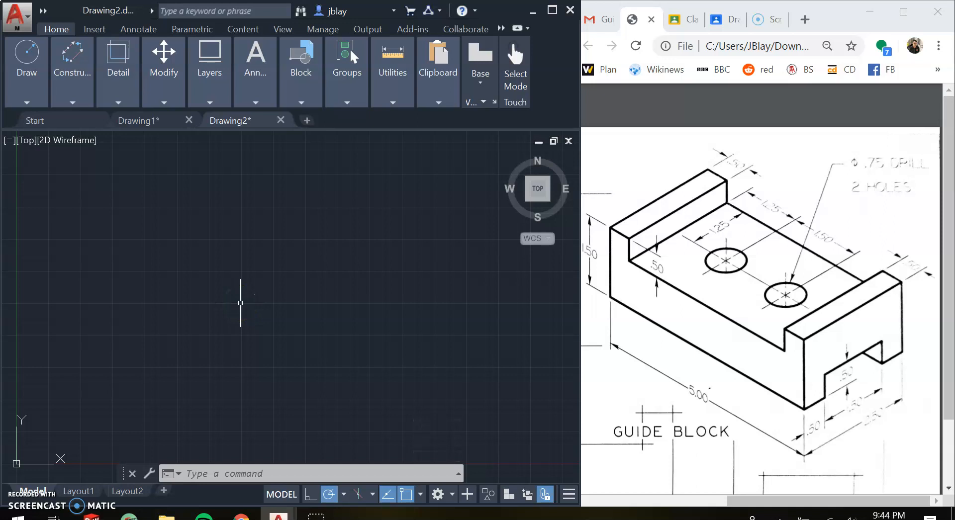
# Draw the front view's outline as a rectangle from the origin 0,0, 5 wide and 1.5 high
pyautogui.write('rec')
pyautogui.press('Return')
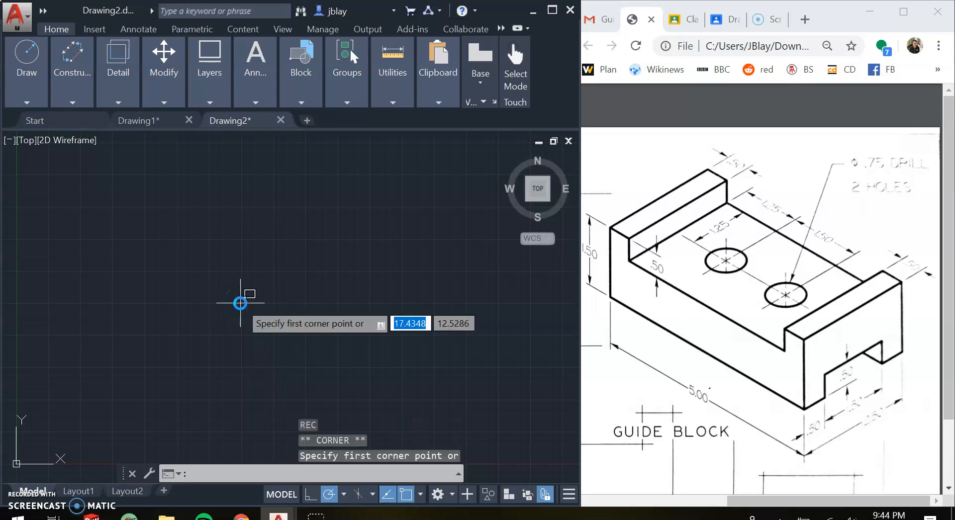
pyautogui.write('0,0')
pyautogui.press('Return')
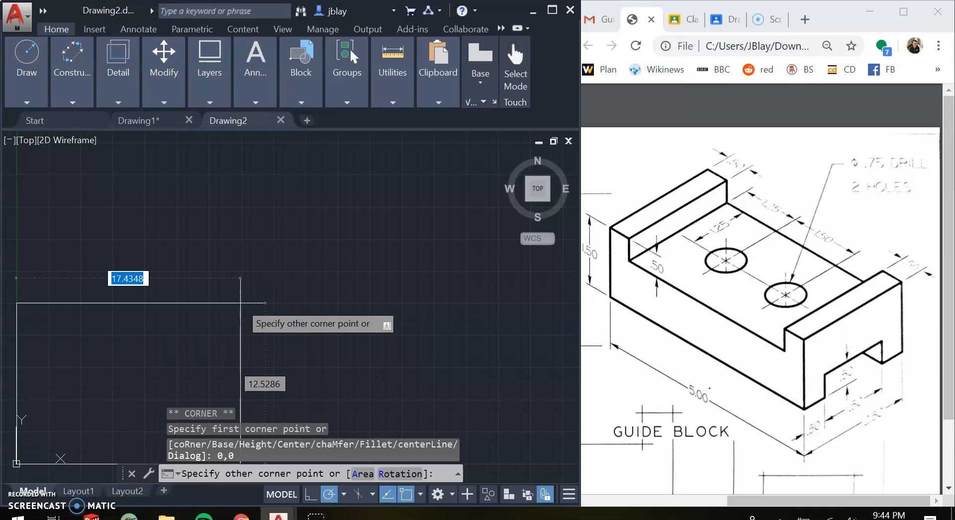
pyautogui.write('5')
pyautogui.press('Tab')
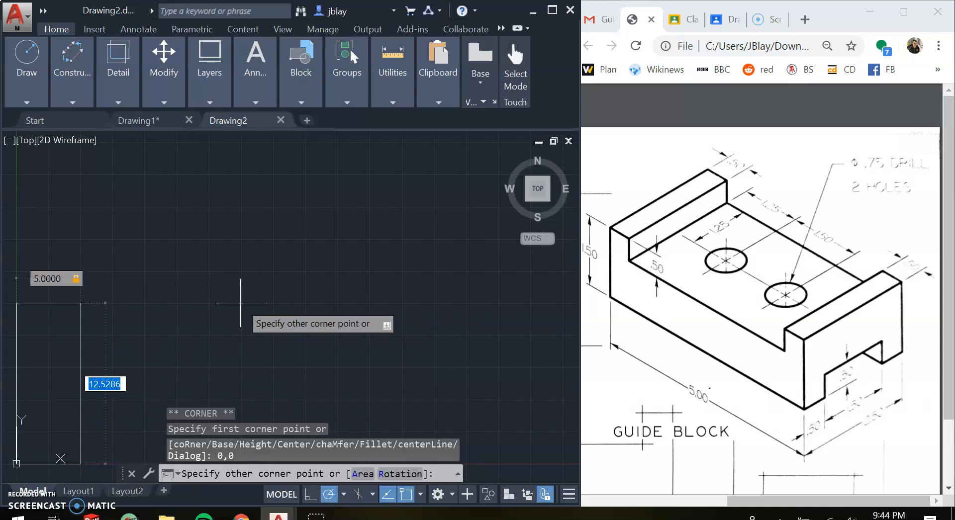
pyautogui.press('Return')
pyautogui.moveTo(148, 370); pyautogui.dragTo(259, 274, button='middle')
pyautogui.scroll(2, 136, 369)
pyautogui.scroll(6, 175, 346)
pyautogui.moveTo(221, 357)
pyautogui.mouseDown(button='middle')
pyautogui.moveTo(331, 304)
pyautogui.moveTo(313, 297)
pyautogui.moveTo(330, 323)
pyautogui.mouseUp(button='middle')
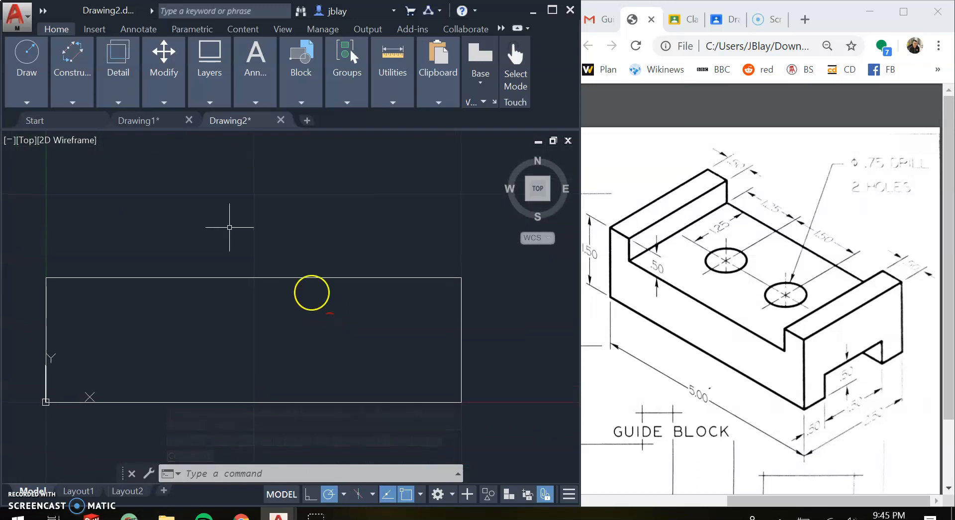
# Place crossed horizontal and vertical construction lines through the rectangle's lower-left and upper-right corners
pyautogui.click(73, 102)
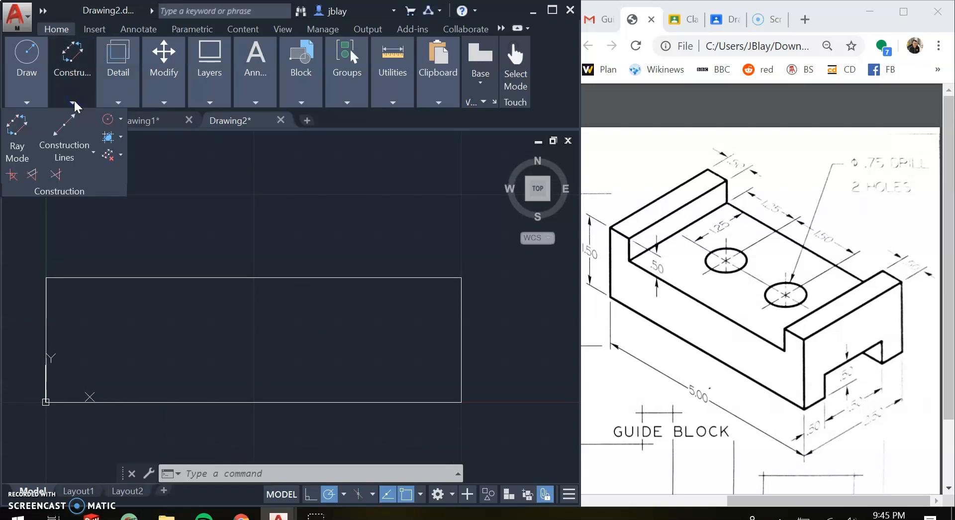
pyautogui.click(64, 134)
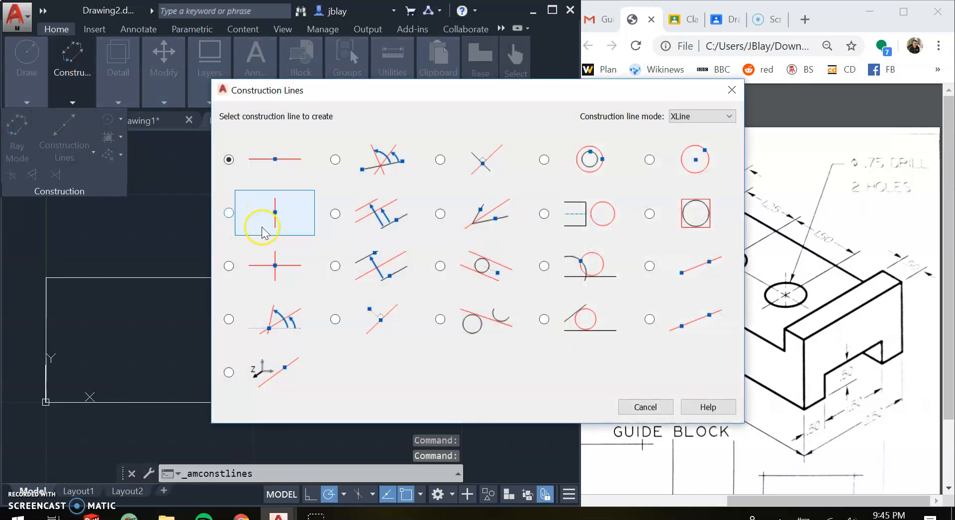
pyautogui.click(297, 281)
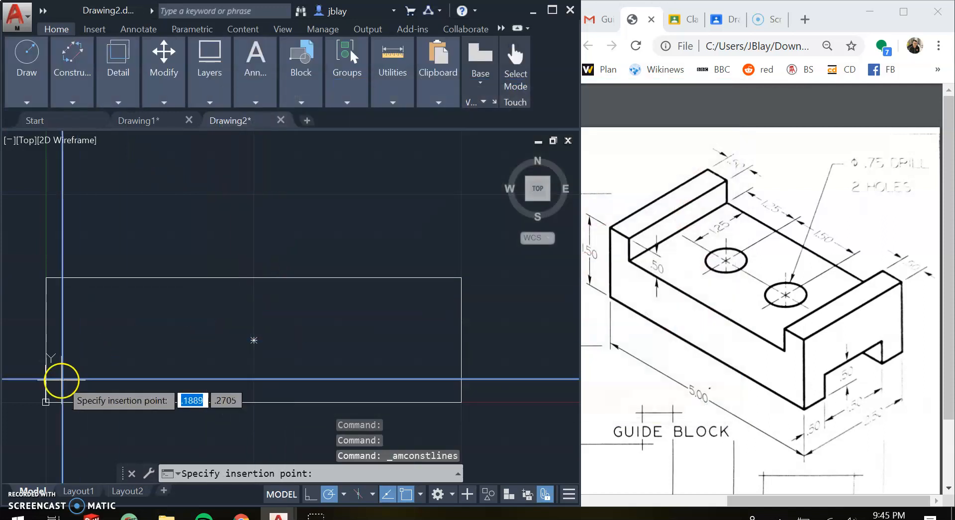
pyautogui.click(46, 402)
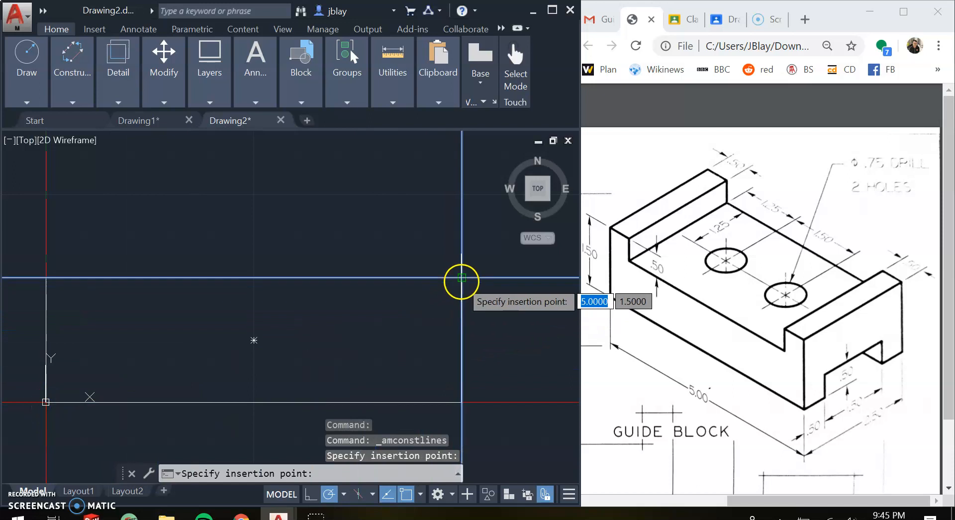
pyautogui.click(461, 280)
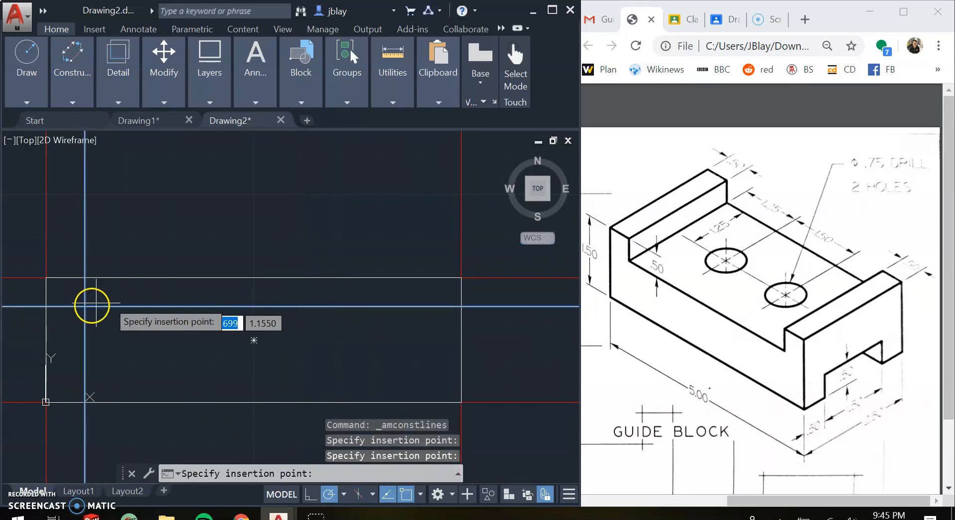
pyautogui.press('Escape')
# Offset the vertical construction lines at both ends of the rectangle 0.5 inward
pyautogui.moveTo(271, 260)
pyautogui.mouseDown(button='middle')
pyautogui.moveTo(228, 277)
pyautogui.moveTo(311, 277)
pyautogui.moveTo(290, 298)
pyautogui.mouseUp(button='middle')
pyautogui.scroll(1, 310, 277)
pyautogui.scroll(-1, 311, 277)
pyautogui.scroll(-1, 313, 277)
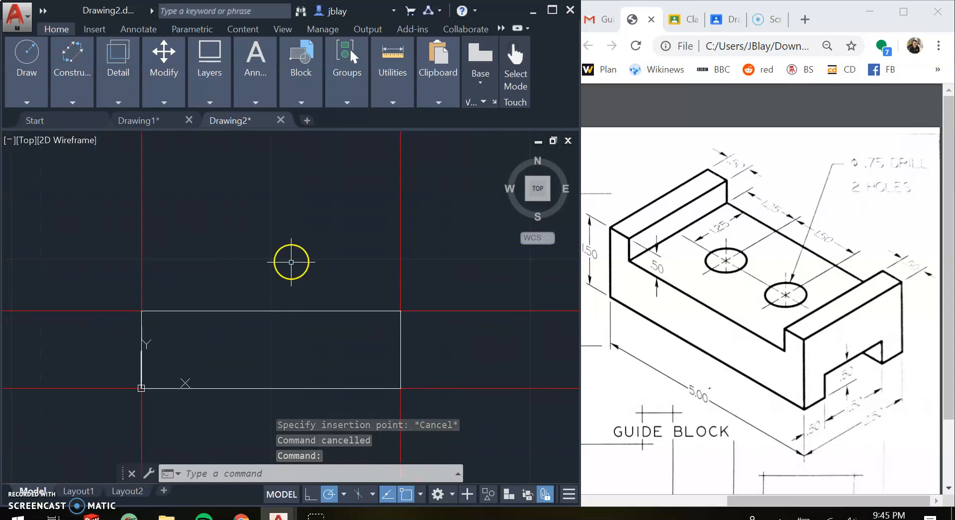
pyautogui.write('offset')
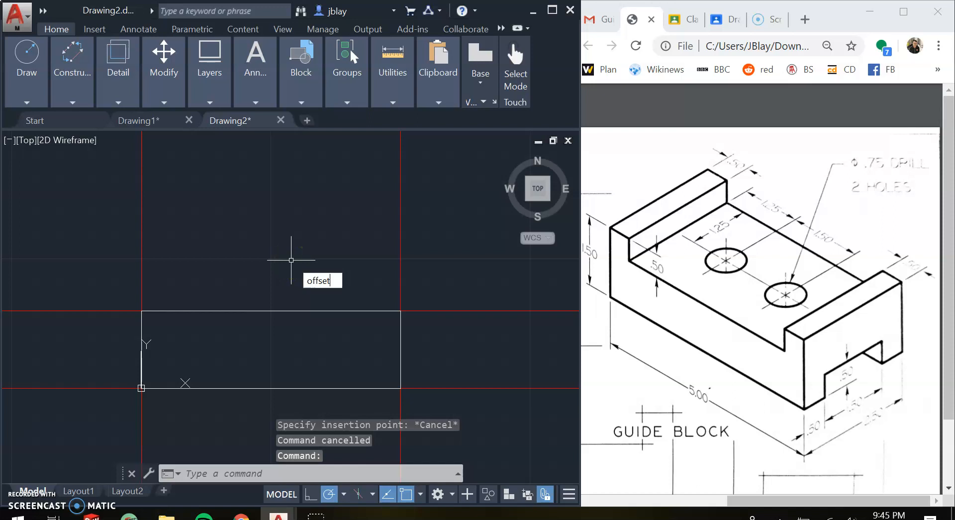
pyautogui.press('Return')
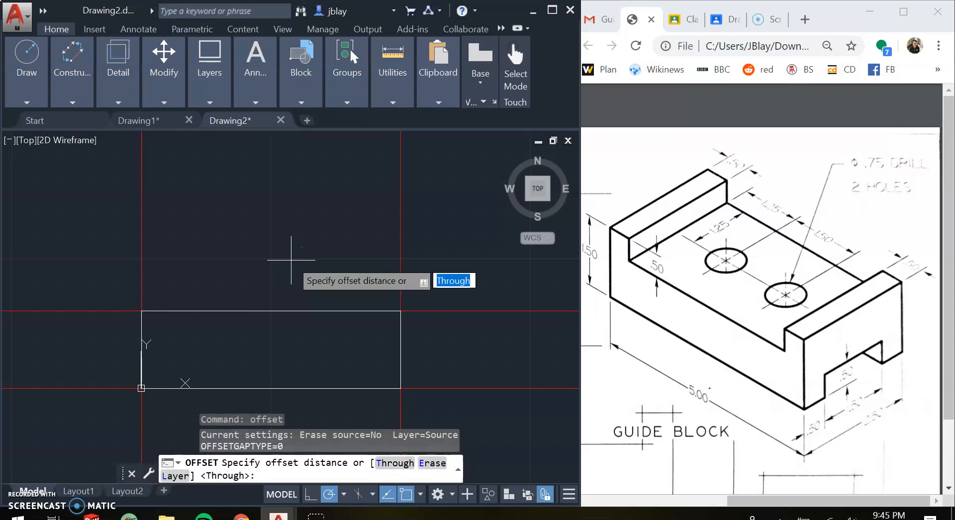
pyautogui.write('.5')
pyautogui.press('Return')
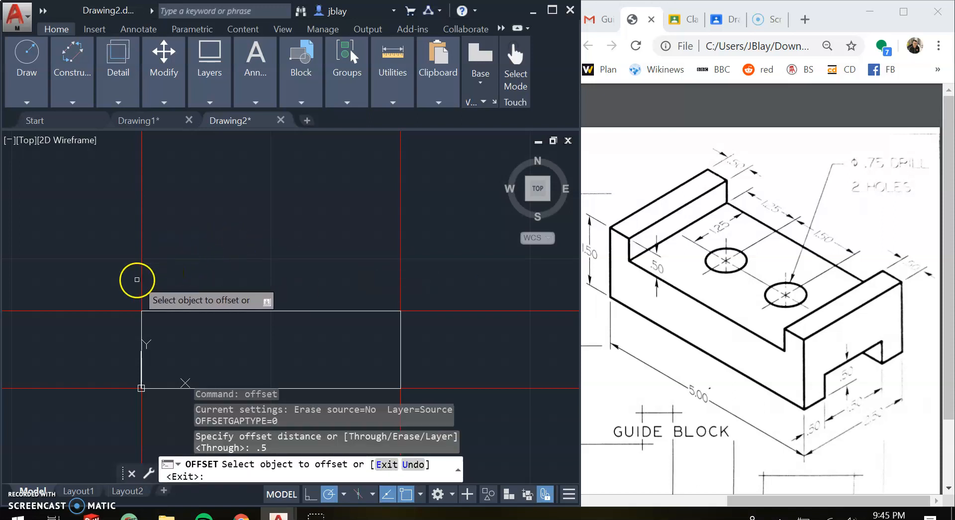
pyautogui.click(137, 280)
pyautogui.click(168, 273)
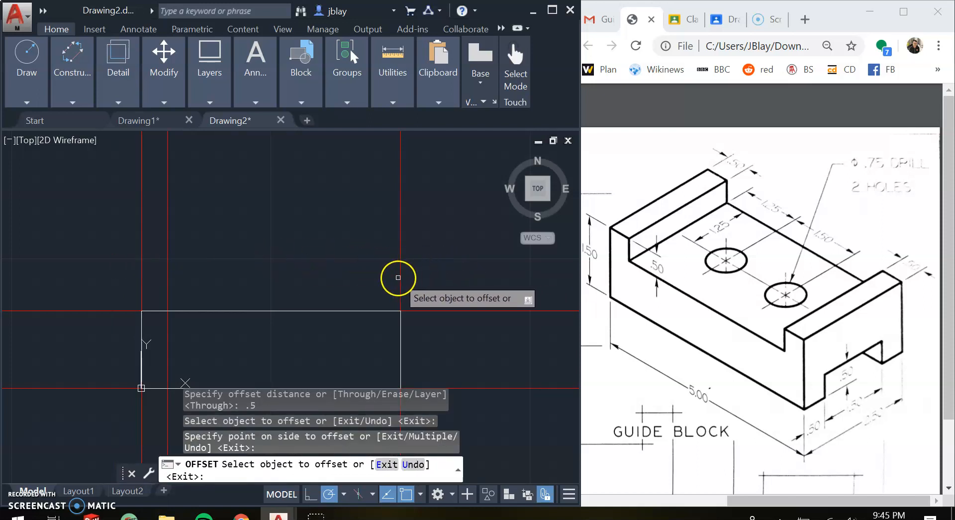
pyautogui.click(399, 278)
pyautogui.click(366, 276)
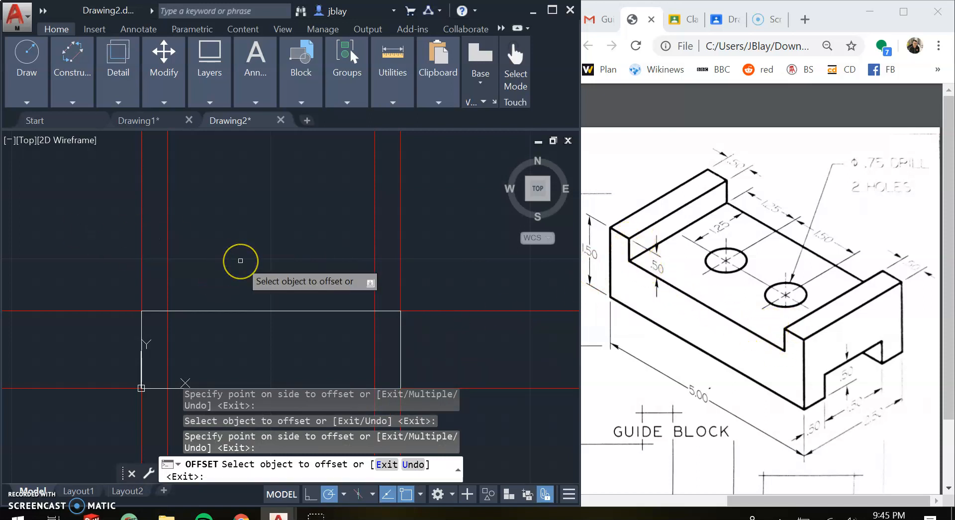
pyautogui.press('Escape')
# Offset the horizontal construction line along the front view's upper edge 0.5 downward
pyautogui.write('o')
pyautogui.press('Return')
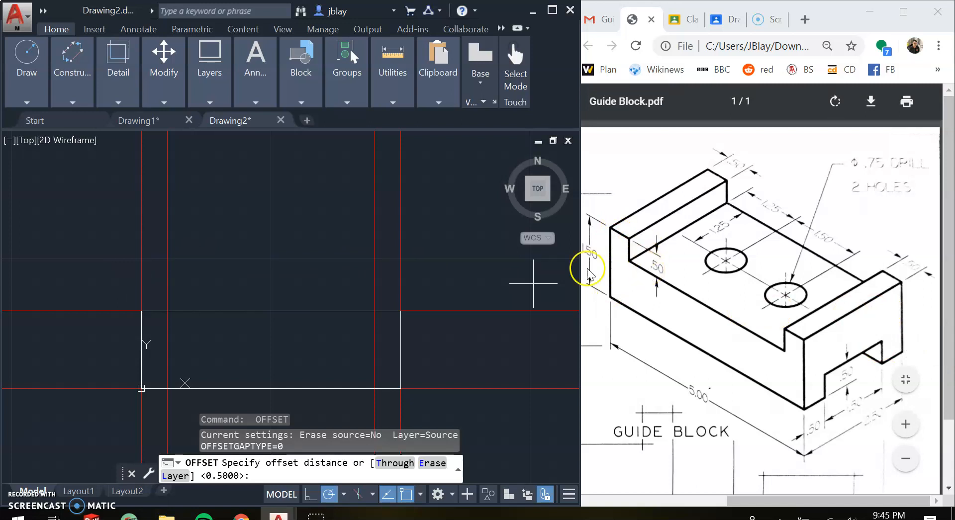
pyautogui.press('Return')
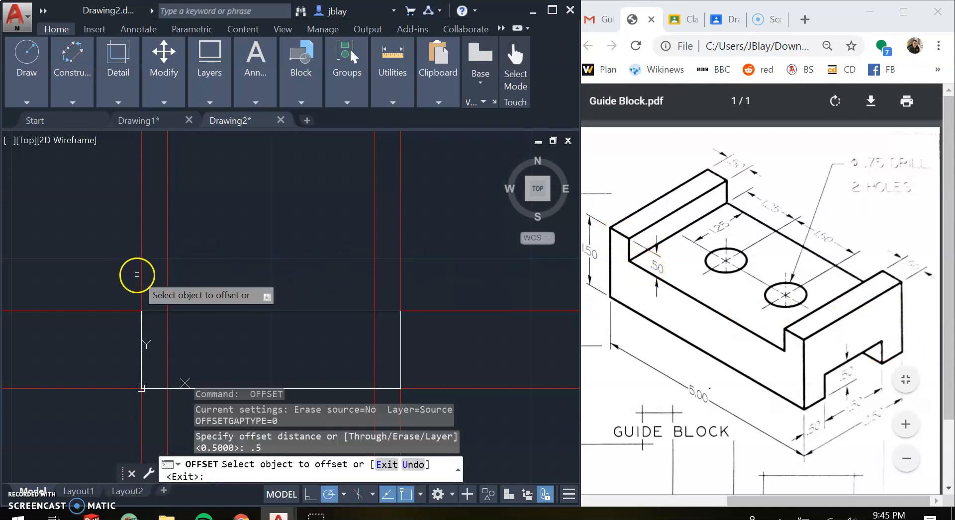
pyautogui.click(117, 309)
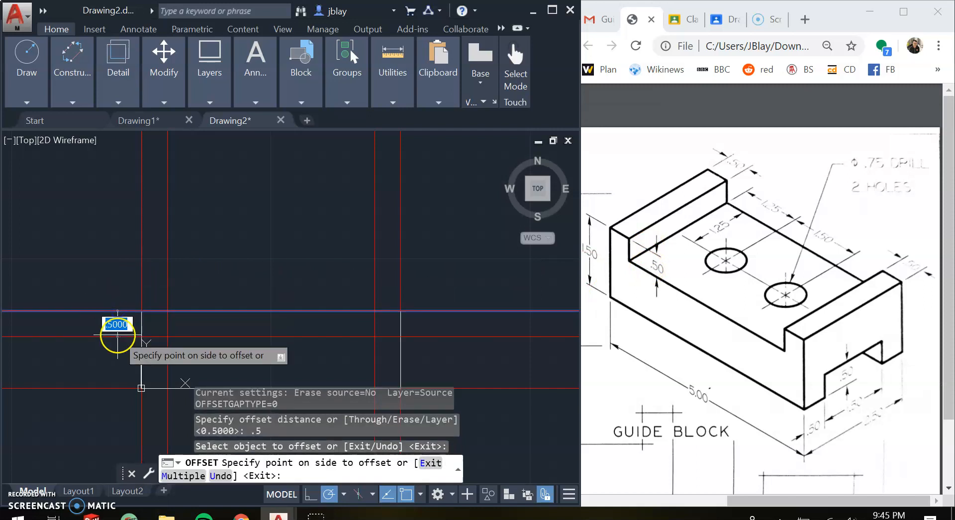
pyautogui.click(117, 324)
pyautogui.press('Escape')
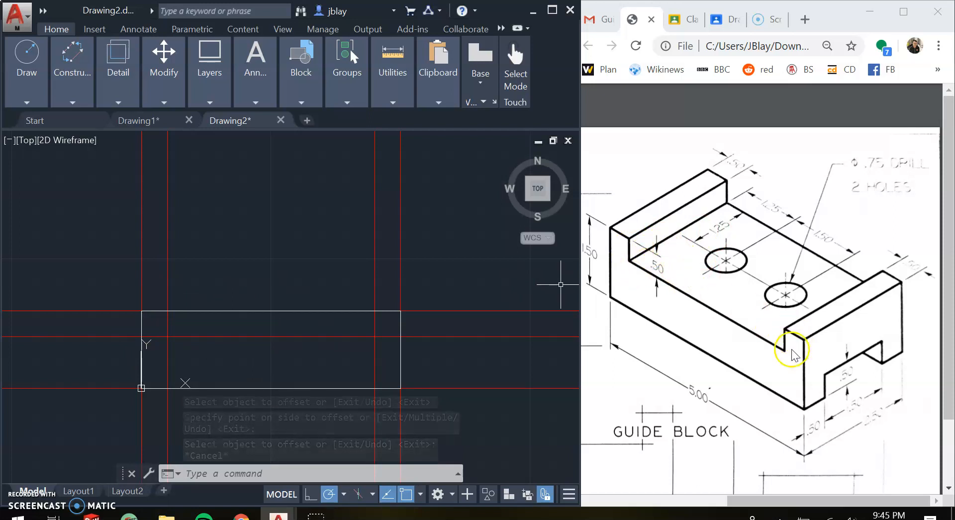
# Draw the front view's notch with three connected lines through the inner construction line intersections, starting and ending on the upper edge
pyautogui.write('l')
pyautogui.press('Return')
pyautogui.click(167, 311)
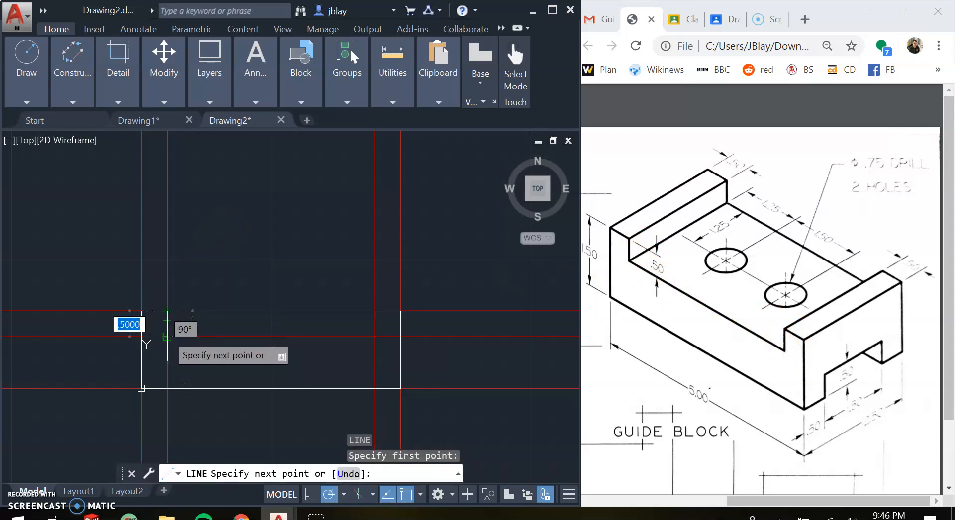
pyautogui.click(167, 337)
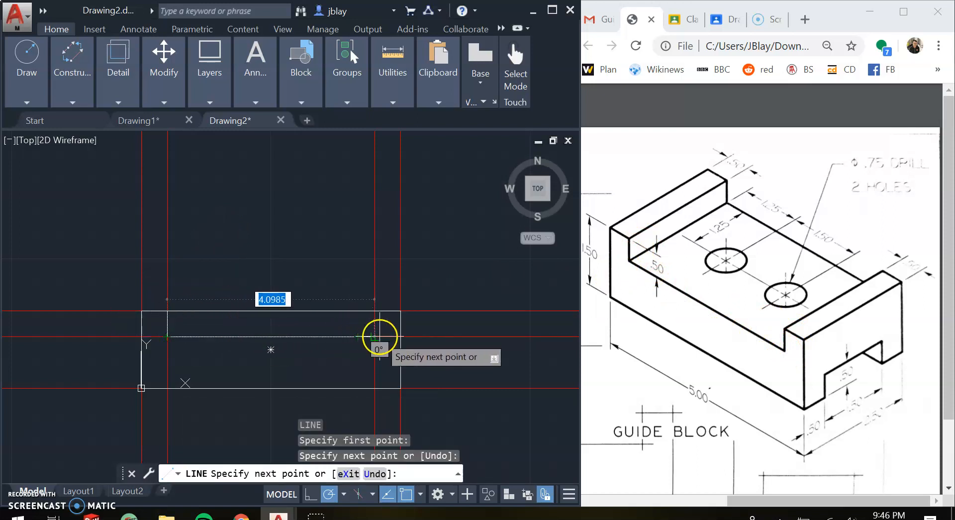
pyautogui.click(375, 337)
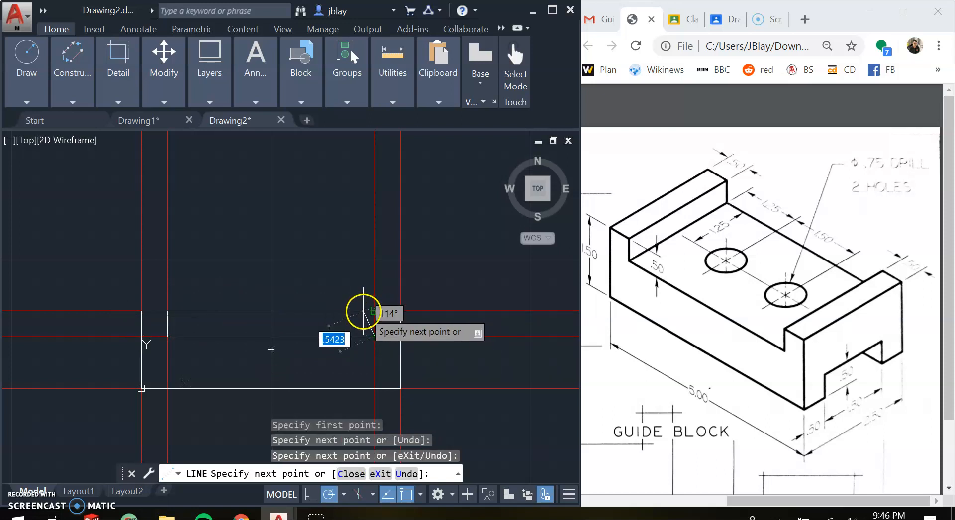
pyautogui.click(376, 310)
pyautogui.press('Escape')
# Trim away the rectangle's upper edge between the two sides of the notch, using all objects as cutting edges
pyautogui.write('tr')
pyautogui.press('Return')
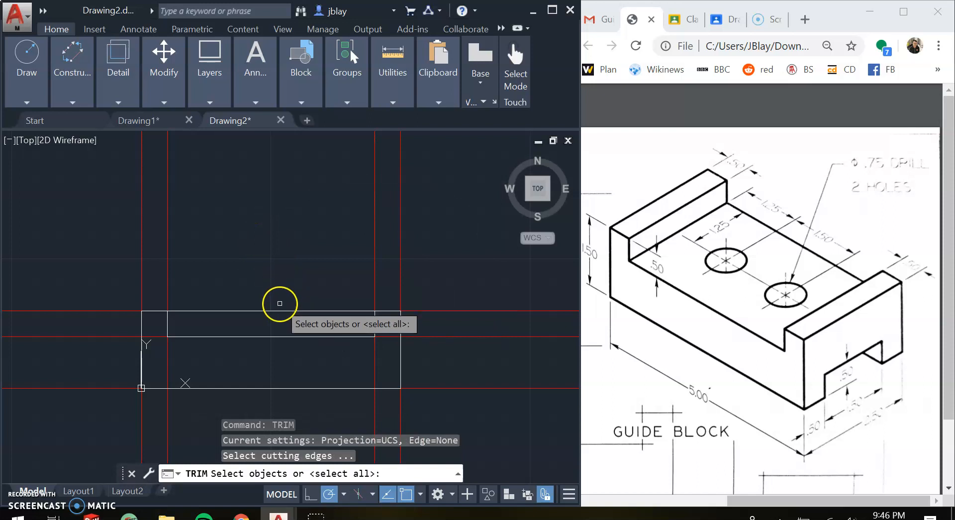
pyautogui.press('Return')
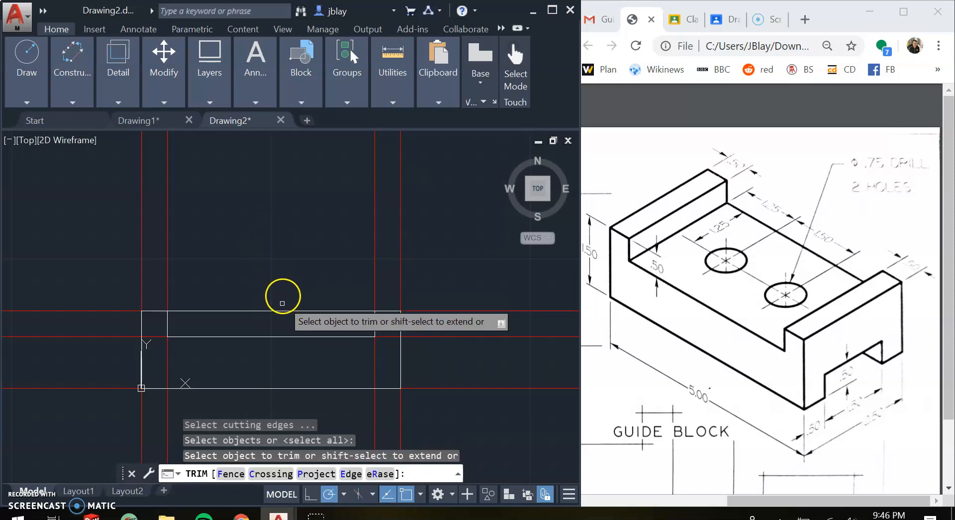
pyautogui.click(277, 312)
pyautogui.press('Return')
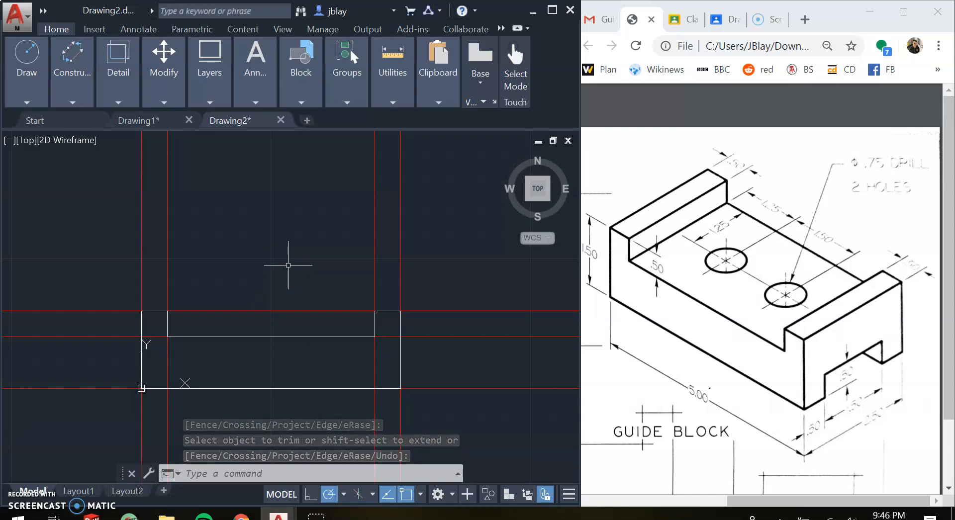
pyautogui.press('Escape')
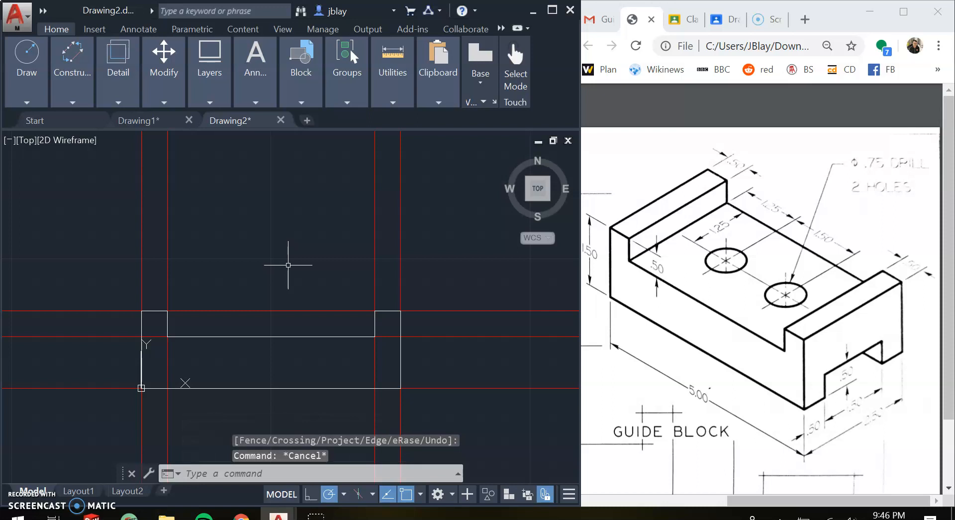
# Offset the horizontal construction line along the front view's upper edge 1.25 upward for the base of the top view
pyautogui.press('Return')
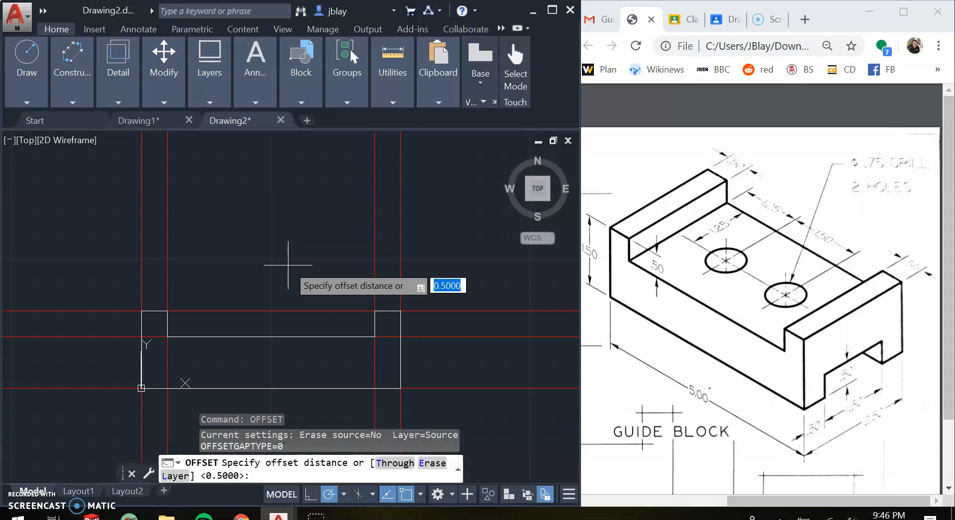
pyautogui.press('Return')
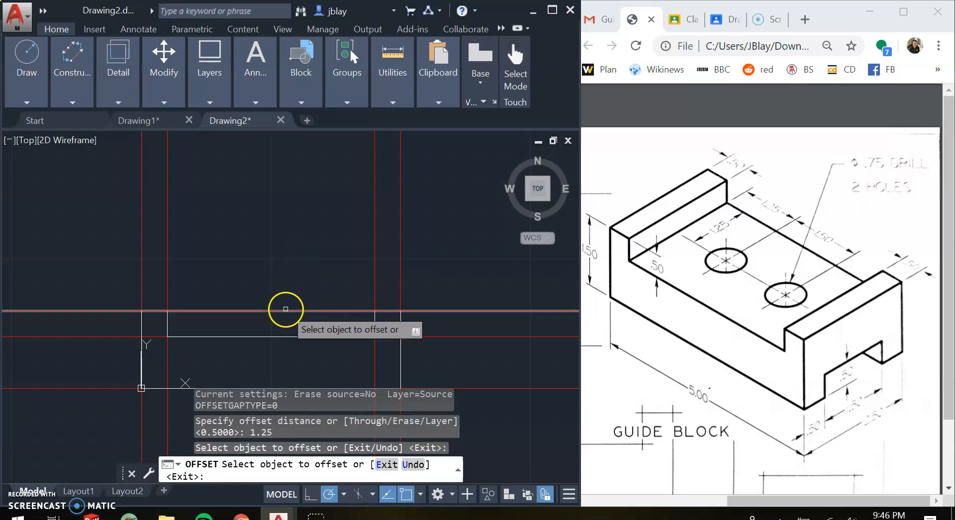
pyautogui.click(284, 310)
pyautogui.click(285, 272)
pyautogui.scroll(-2, 285, 272)
pyautogui.moveTo(285, 272)
pyautogui.mouseDown(button='middle')
pyautogui.moveTo(264, 297)
pyautogui.moveTo(237, 279)
pyautogui.mouseUp(button='middle')
pyautogui.moveTo(232, 218); pyautogui.dragTo(230, 249, button='middle')
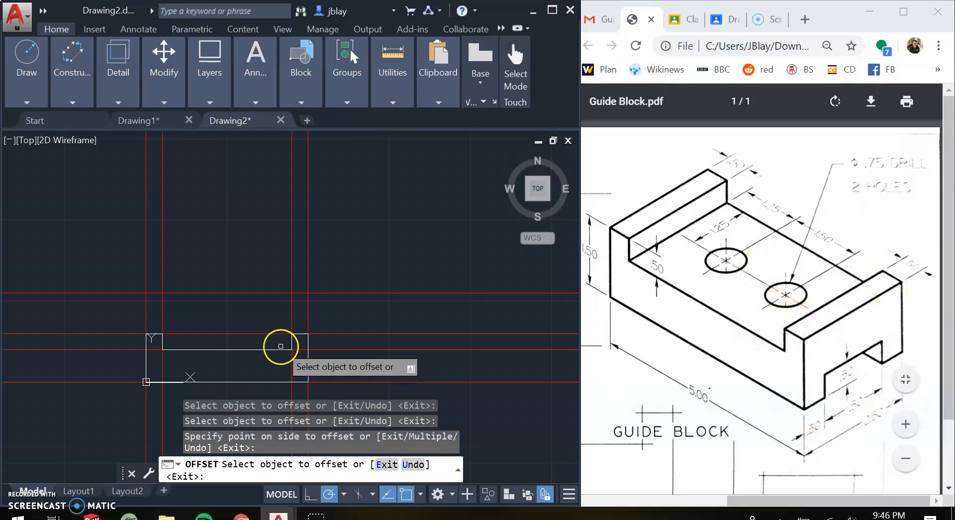
# Offset the top view's base construction line 2.5 upward to mark the block's depth
pyautogui.click(347, 293)
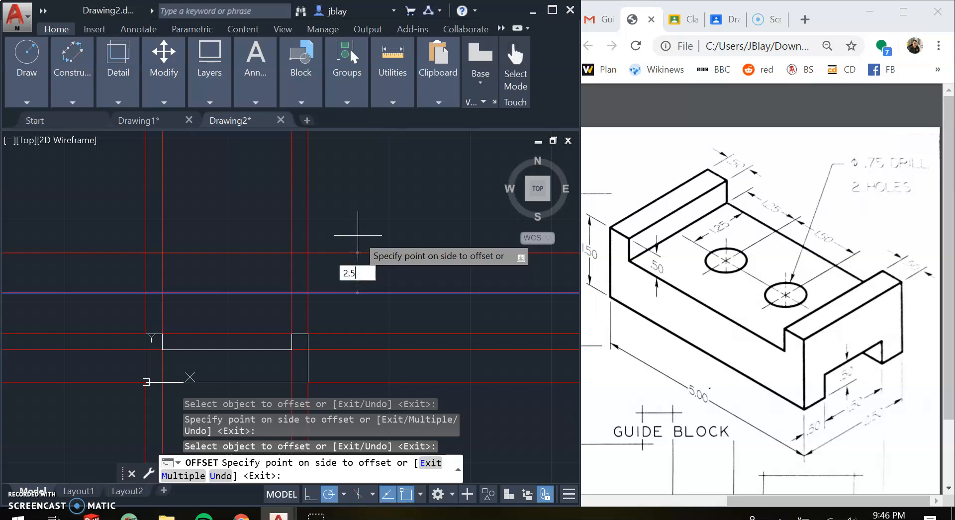
pyautogui.press('Return')
pyautogui.press('Escape')
# Draw the top view's outline as a rectangle between opposite intersections of the outer construction lines
pyautogui.write('rec')
pyautogui.press('Return')
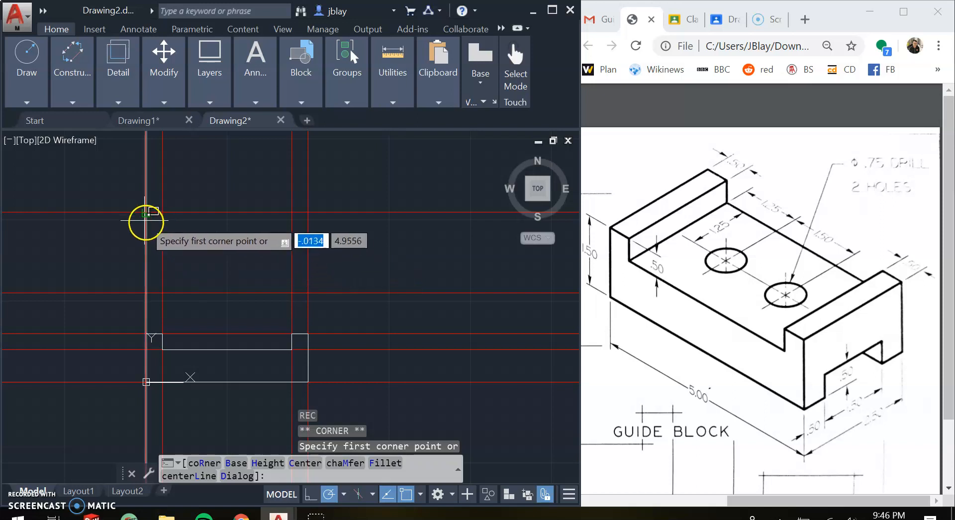
pyautogui.click(144, 212)
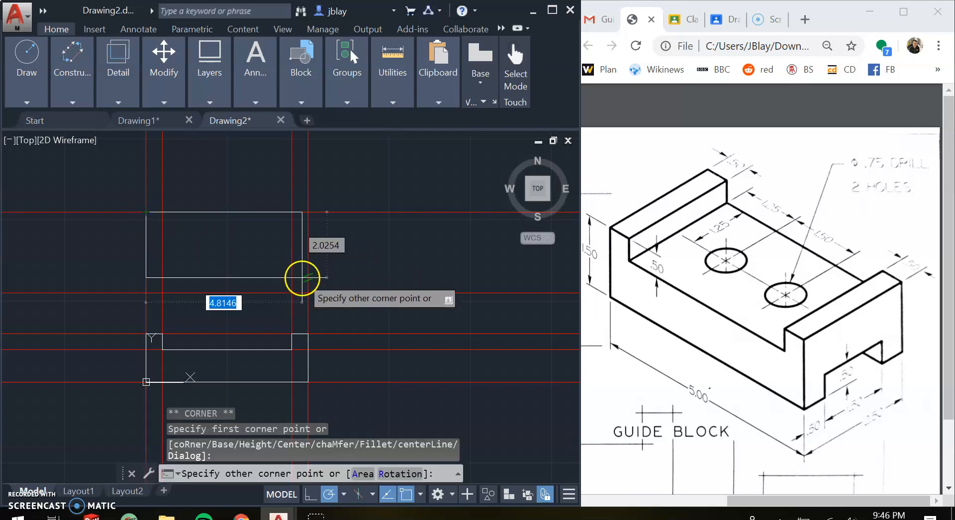
pyautogui.click(308, 293)
pyautogui.press('Escape')
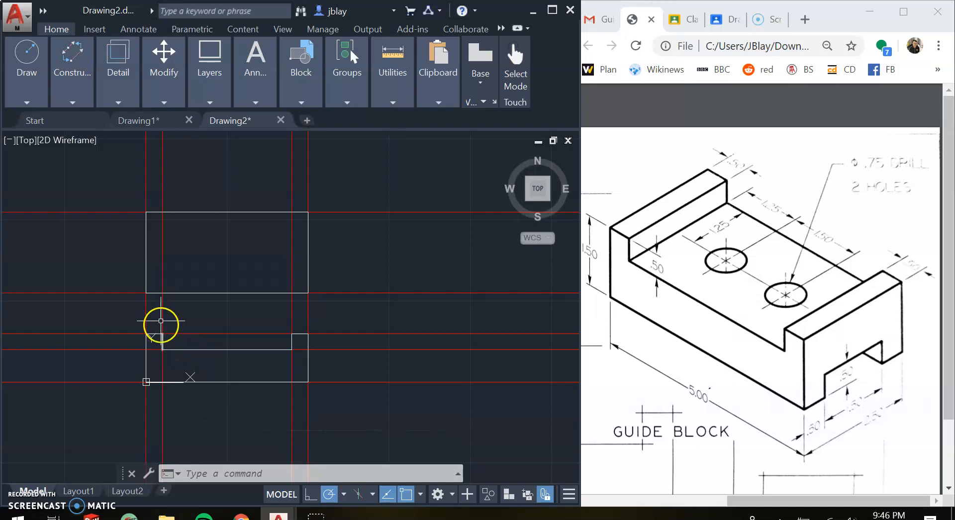
pyautogui.click(293, 184)
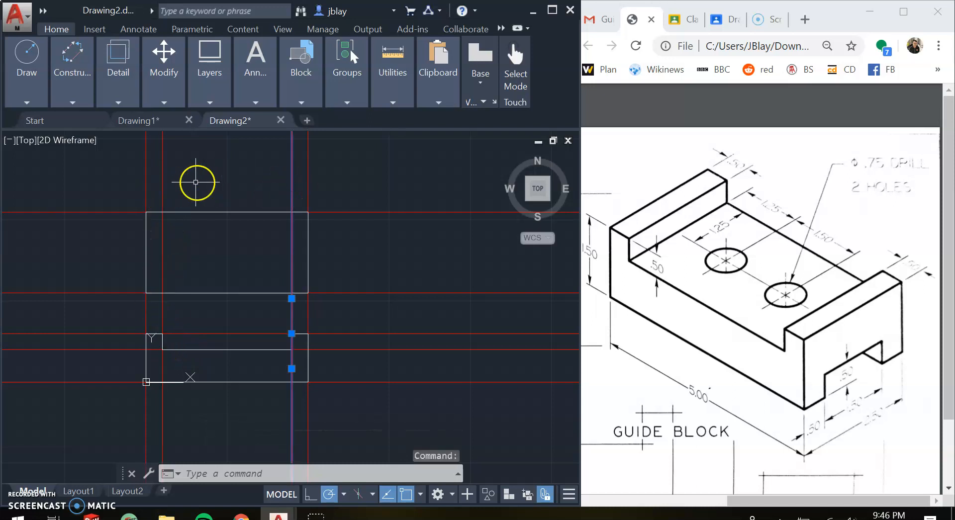
pyautogui.click(163, 184)
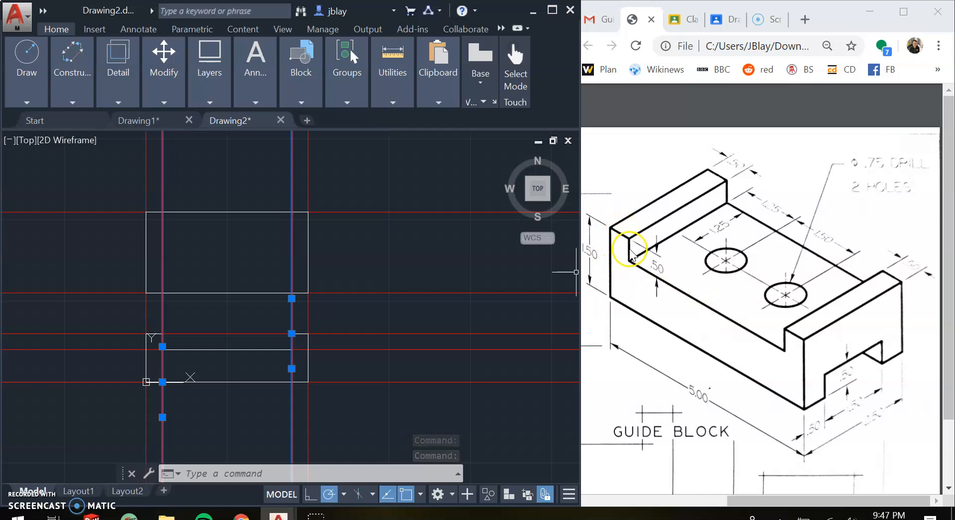
pyautogui.press('Escape')
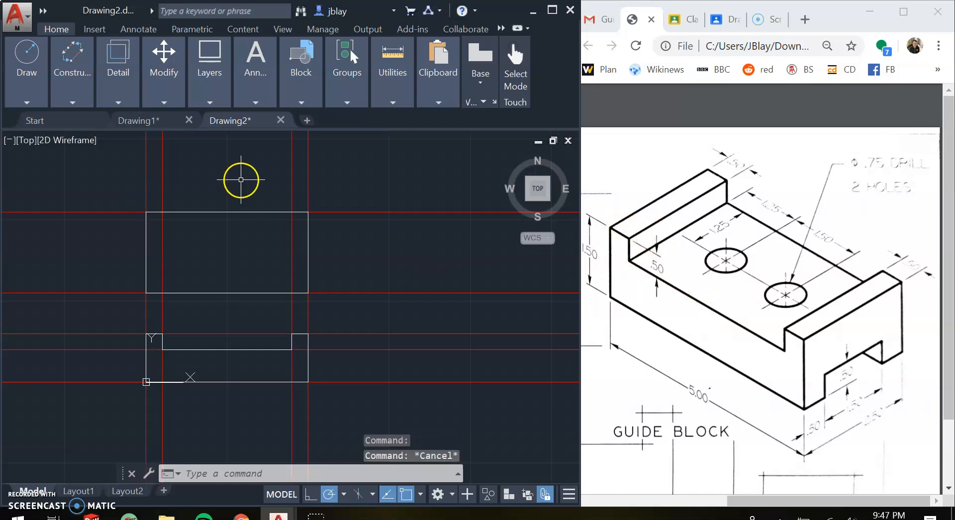
# Draw two vertical lines across the full depth of the top view along the inner vertical construction lines
pyautogui.press('Return')
pyautogui.click(162, 211)
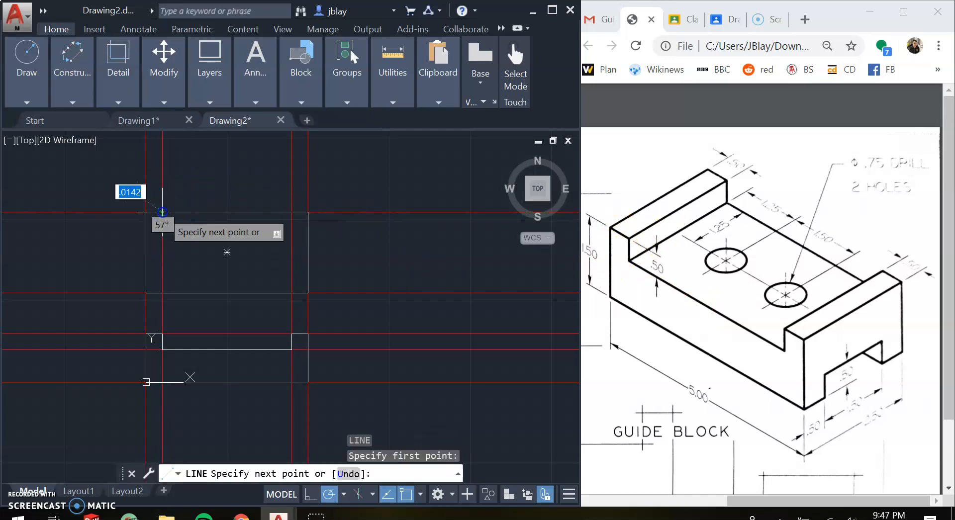
pyautogui.click(163, 292)
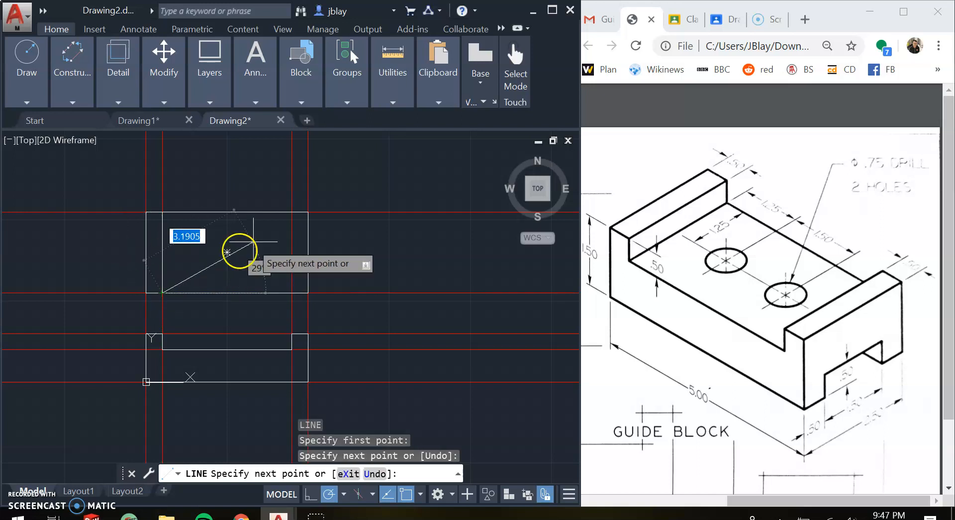
pyautogui.press('Escape')
pyautogui.press('Return')
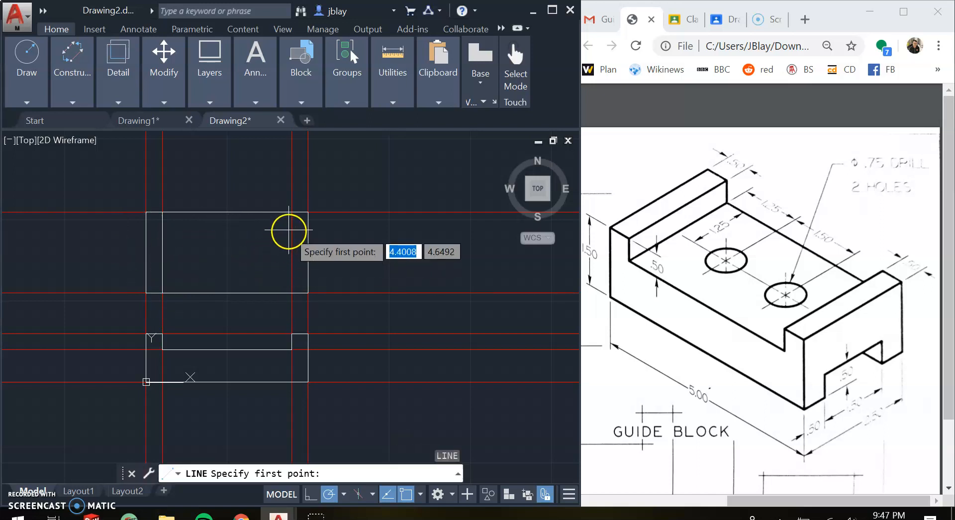
pyautogui.click(291, 212)
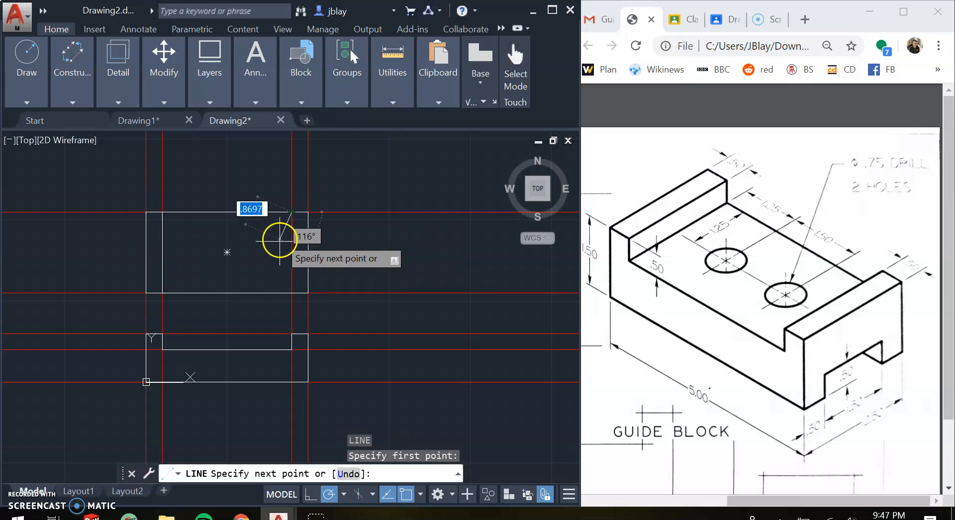
pyautogui.click(291, 292)
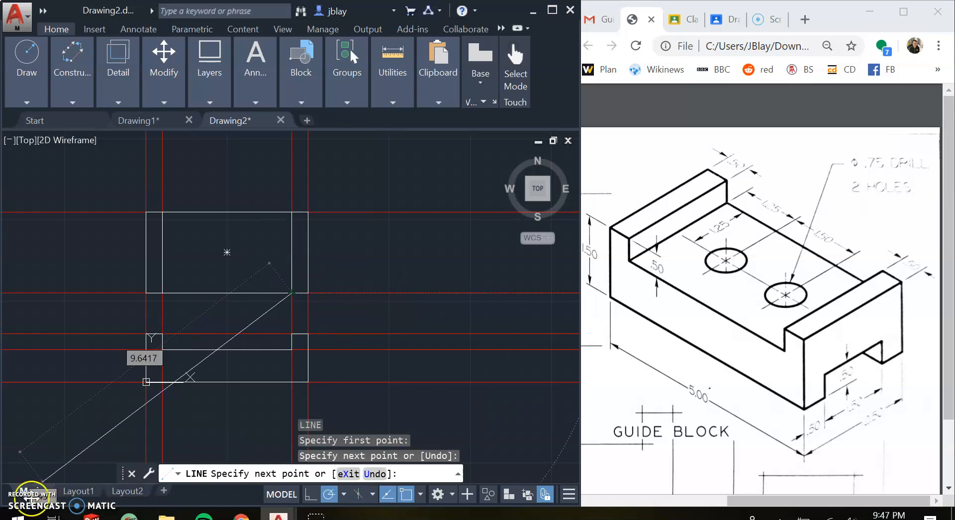
pyautogui.press('Escape')
# Offset the horizontal construction line along the top view's upper edge 1.25 downward to mark the hole centers
pyautogui.click(629, 217)
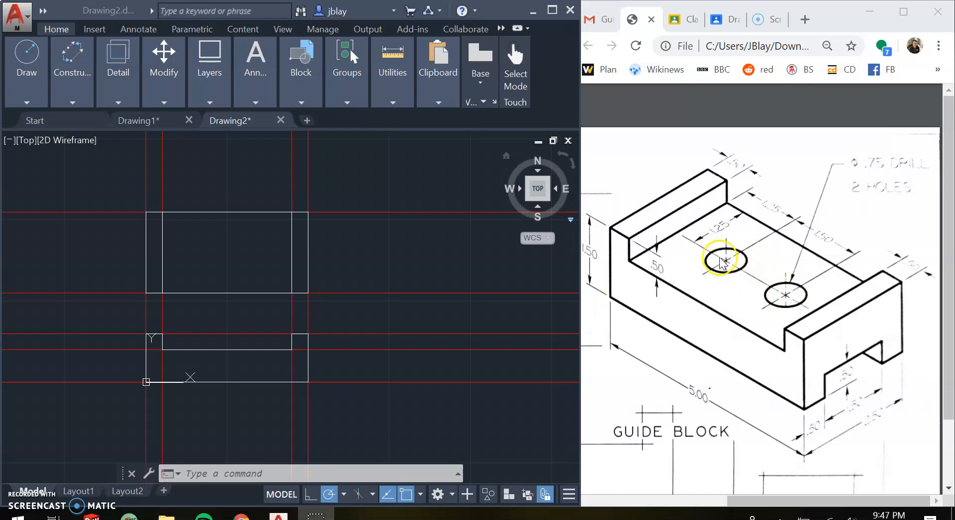
pyautogui.click(357, 244)
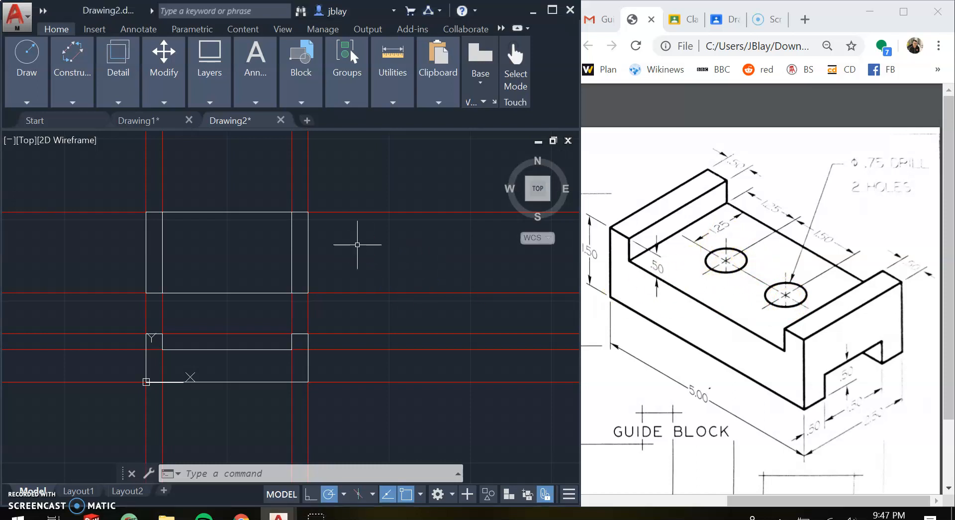
pyautogui.press('Return')
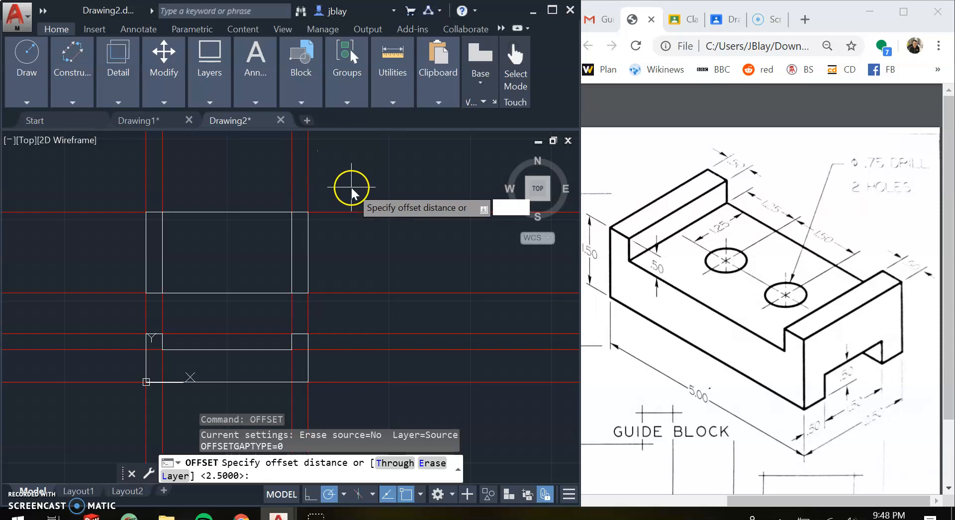
pyautogui.write('5')
pyautogui.press('Return')
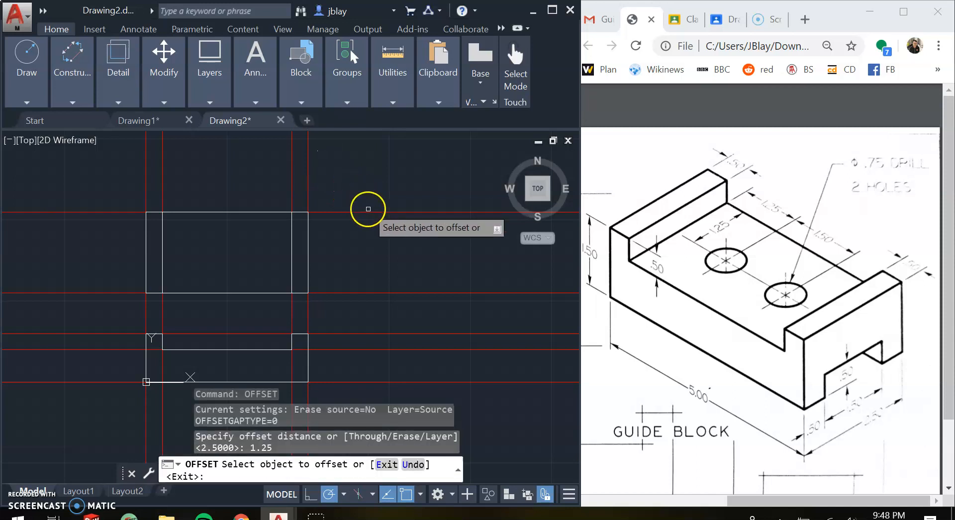
pyautogui.click(373, 216)
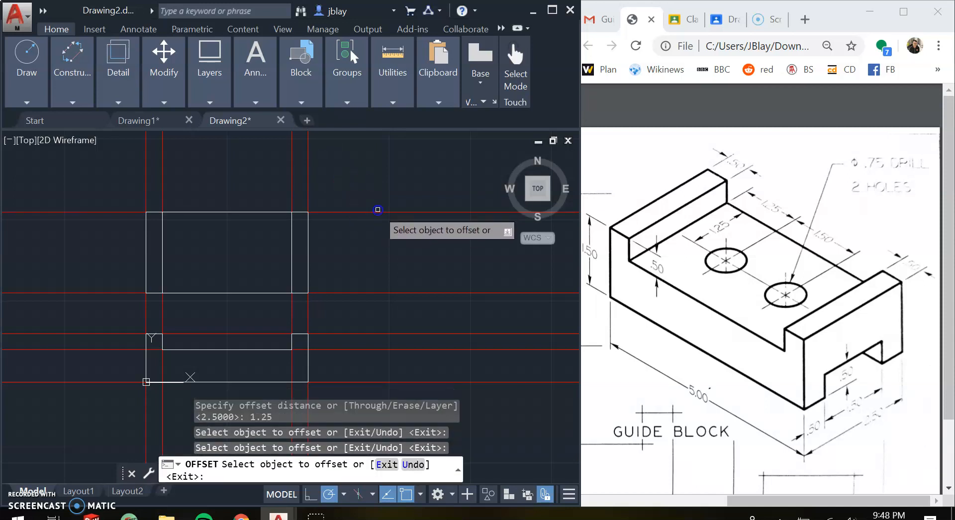
pyautogui.click(371, 213)
pyautogui.click(366, 216)
pyautogui.press('Escape')
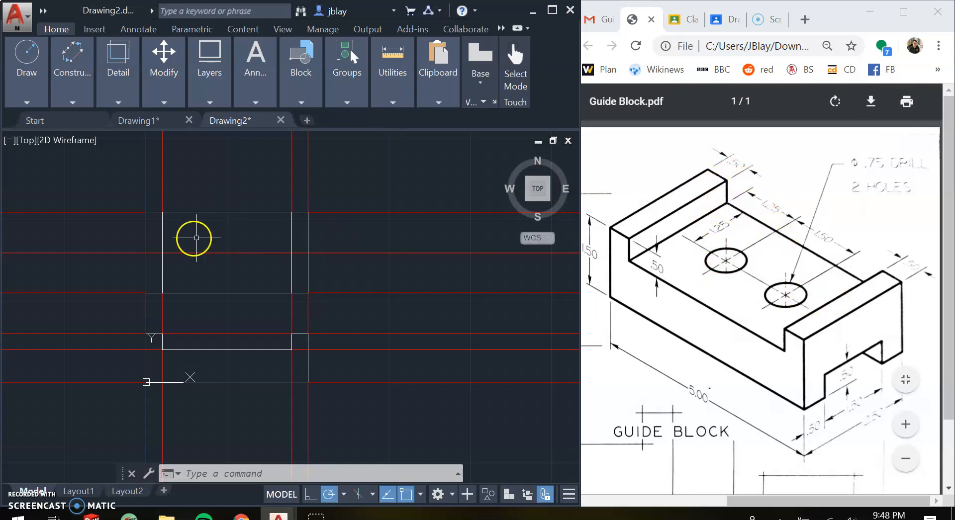
# Offset the top view's left inner vertical construction line 1.25 to the right to locate the first hole's center
pyautogui.click(163, 231)
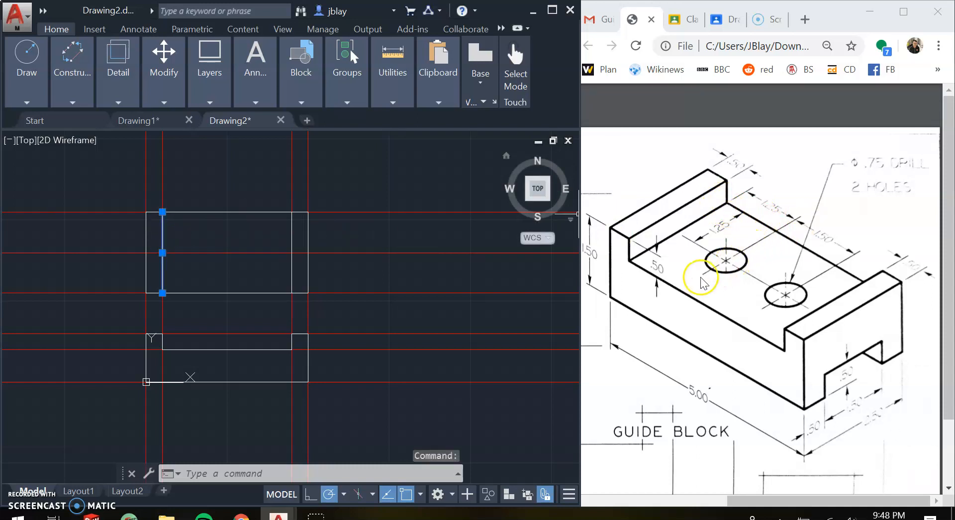
pyautogui.press('Escape')
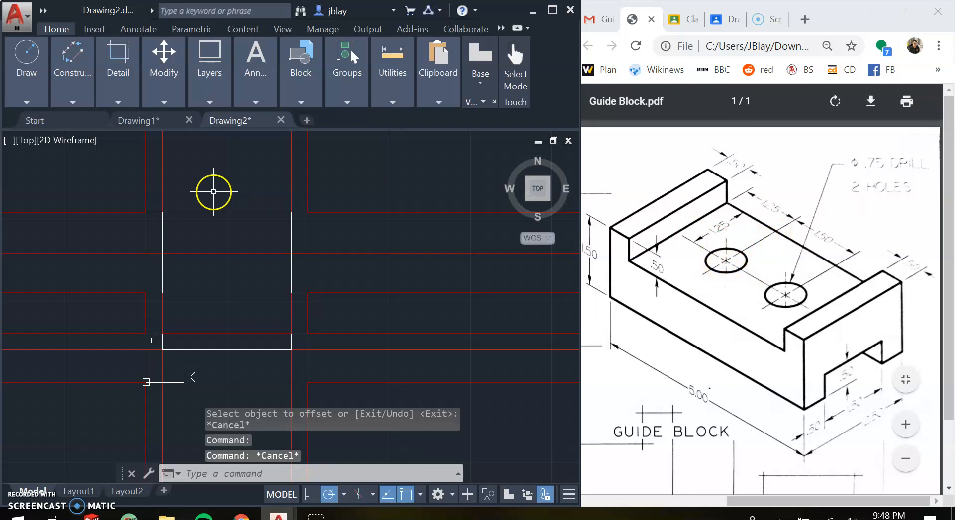
pyautogui.press('Return')
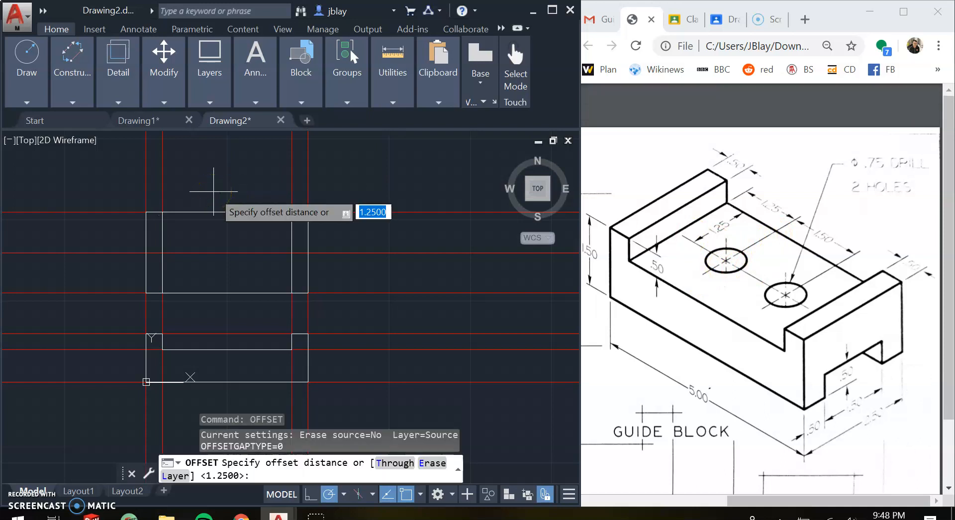
pyautogui.press('Return')
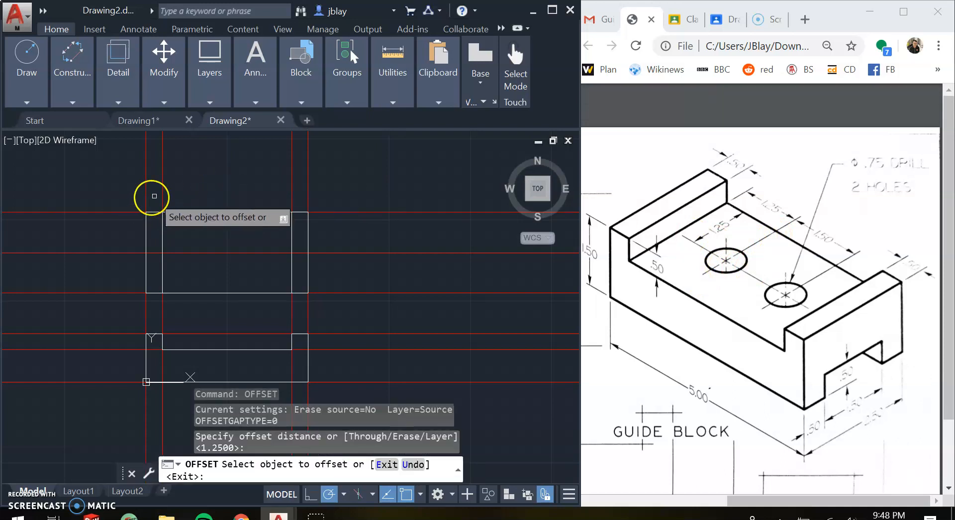
pyautogui.click(162, 188)
pyautogui.click(194, 181)
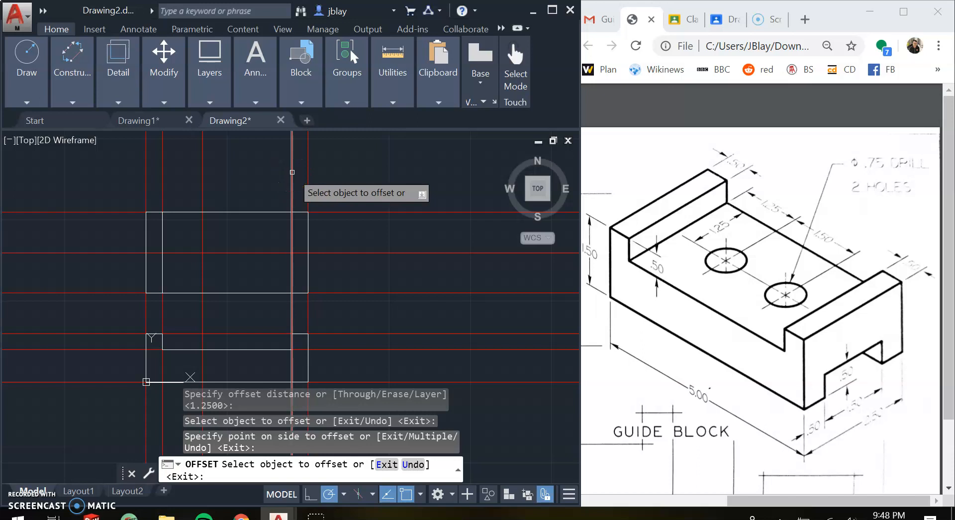
# Offset the first hole's vertical construction line 1.50 to the right to locate the second hole's center
pyautogui.click(203, 183)
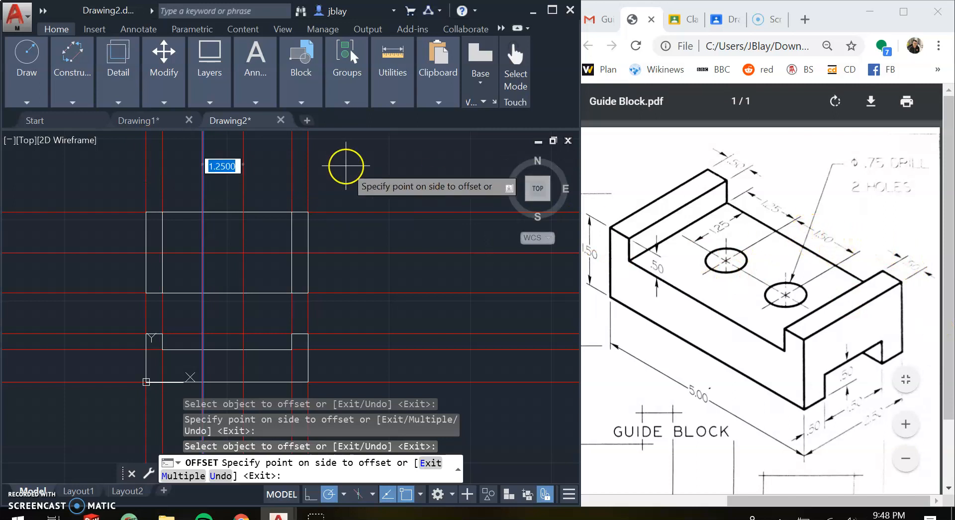
pyautogui.press('Return')
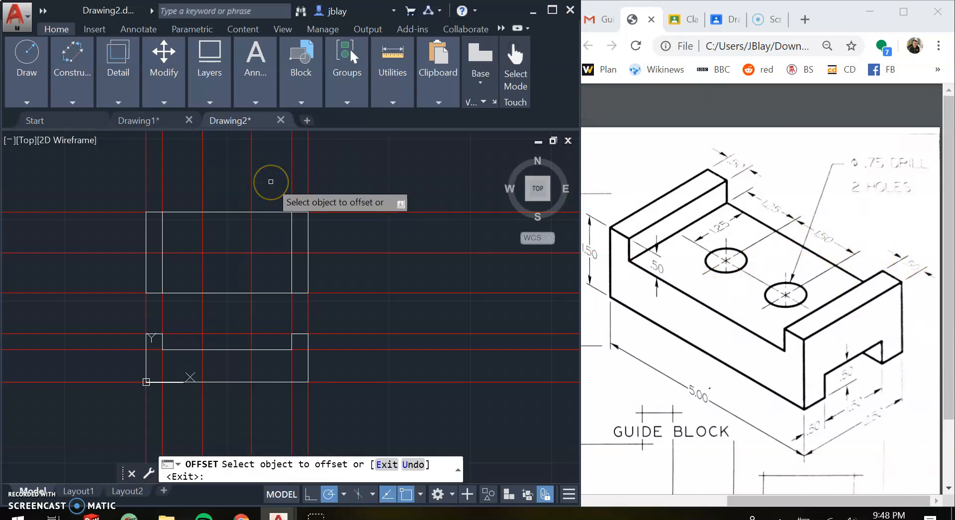
pyautogui.press('Escape')
# Draw two circles of radius 3/8 at the hole-center intersections of the construction lines in the top view
pyautogui.write('c')
pyautogui.press('Return')
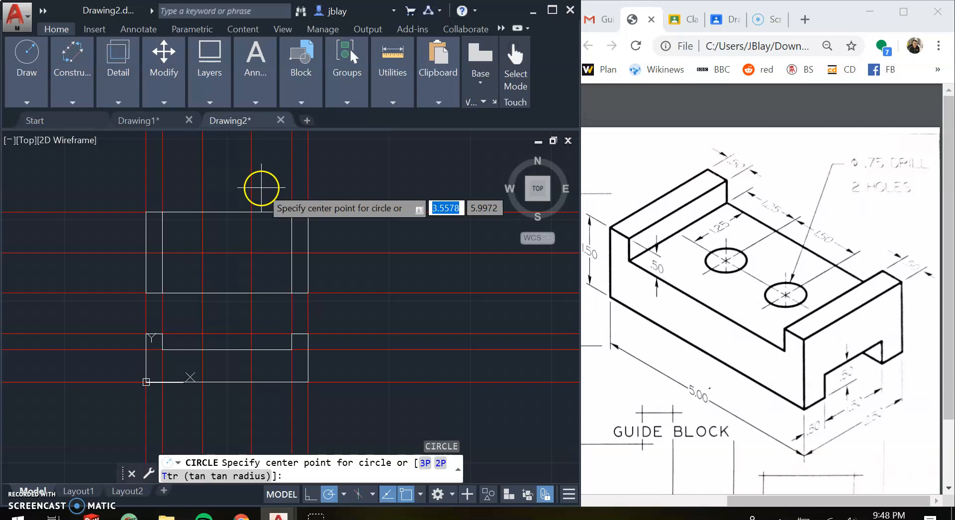
pyautogui.click(202, 252)
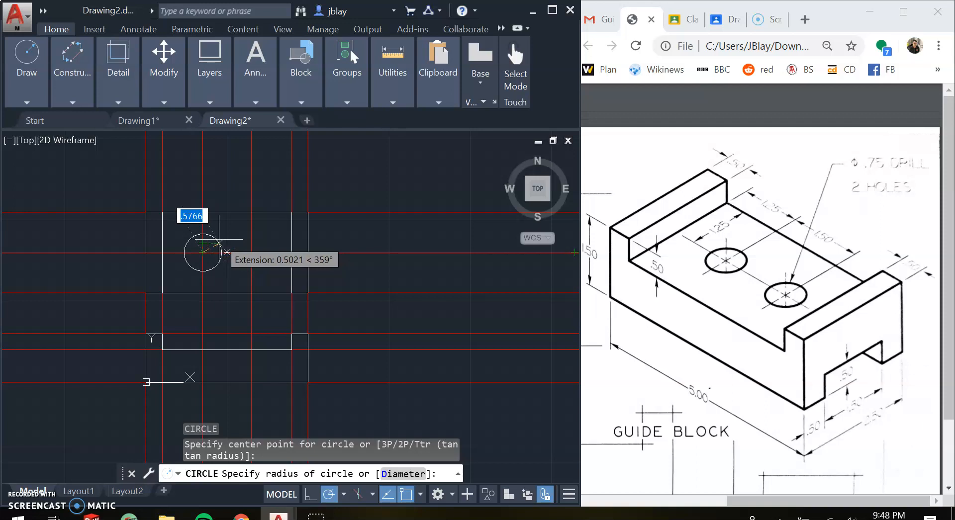
pyautogui.write('3/8')
pyautogui.press('Return')
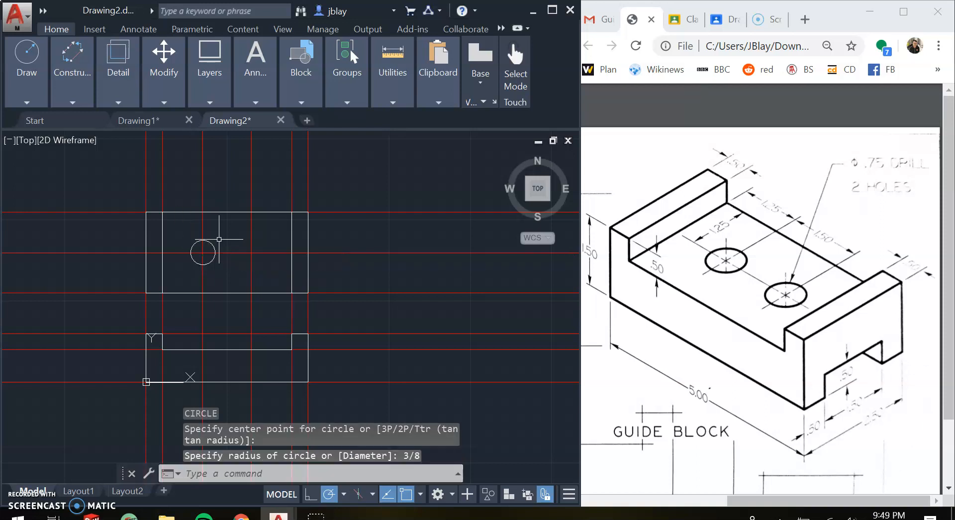
pyautogui.press('Return')
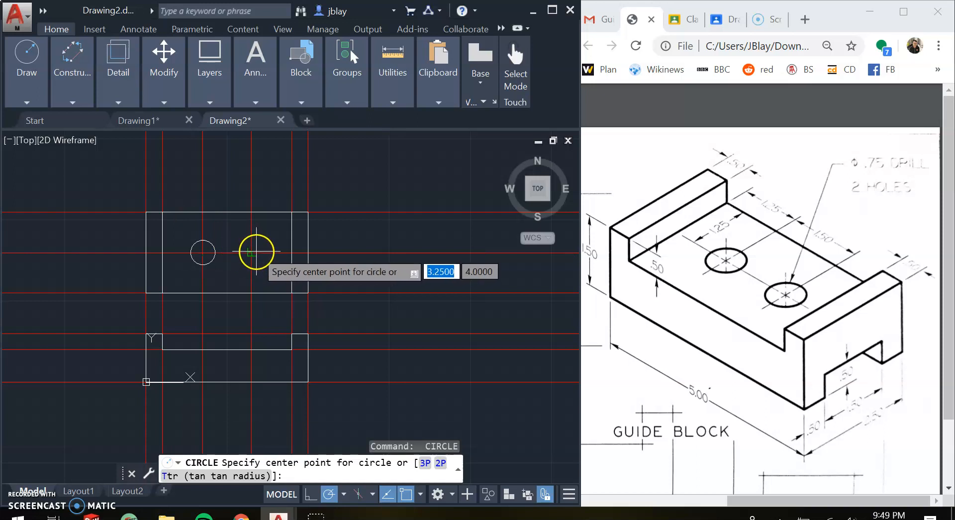
pyautogui.click(251, 252)
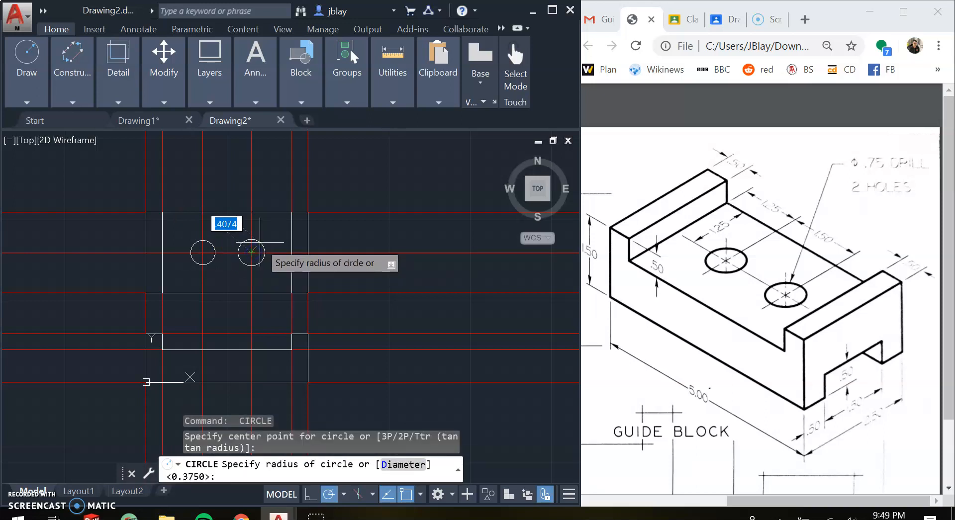
pyautogui.press('Return')
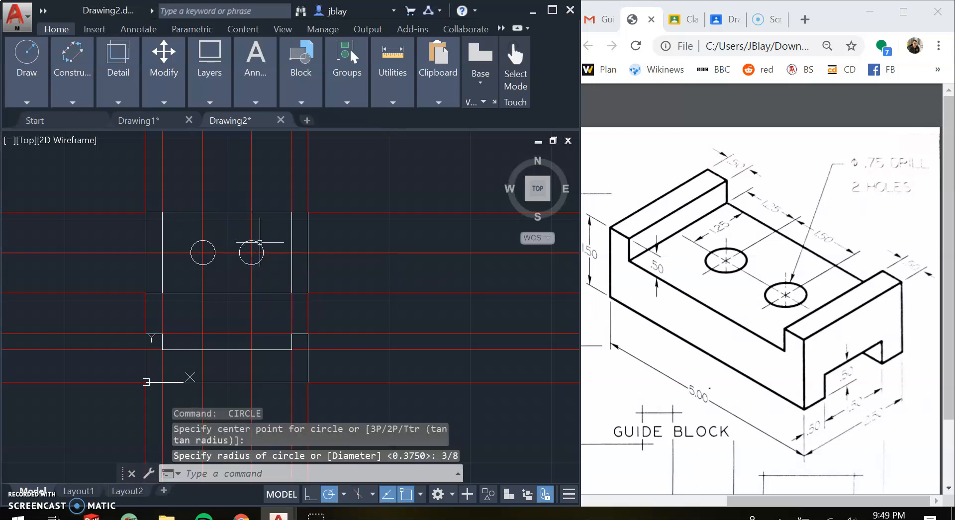
# Draw a ray at 45 degrees up and to the right from the front view's upper-right corner
pyautogui.click(57, 430)
pyautogui.press('Return')
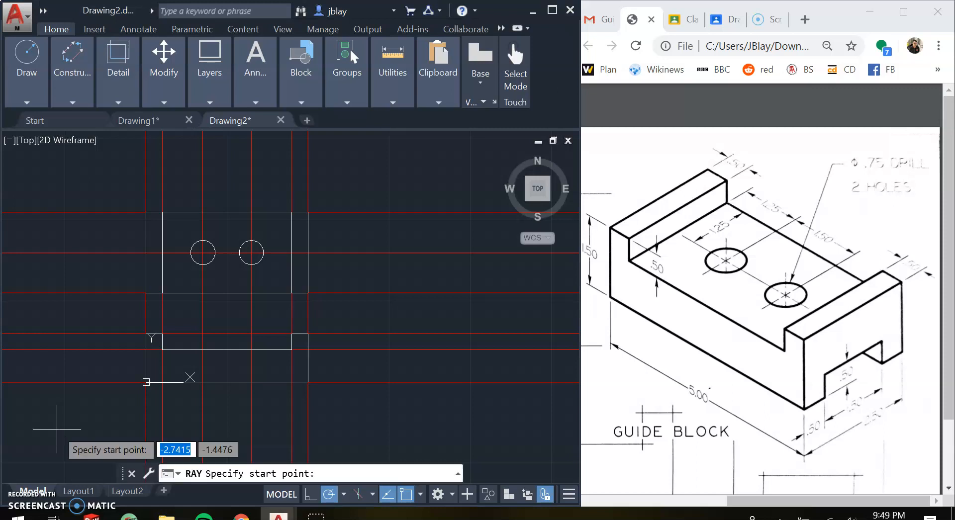
pyautogui.click(308, 334)
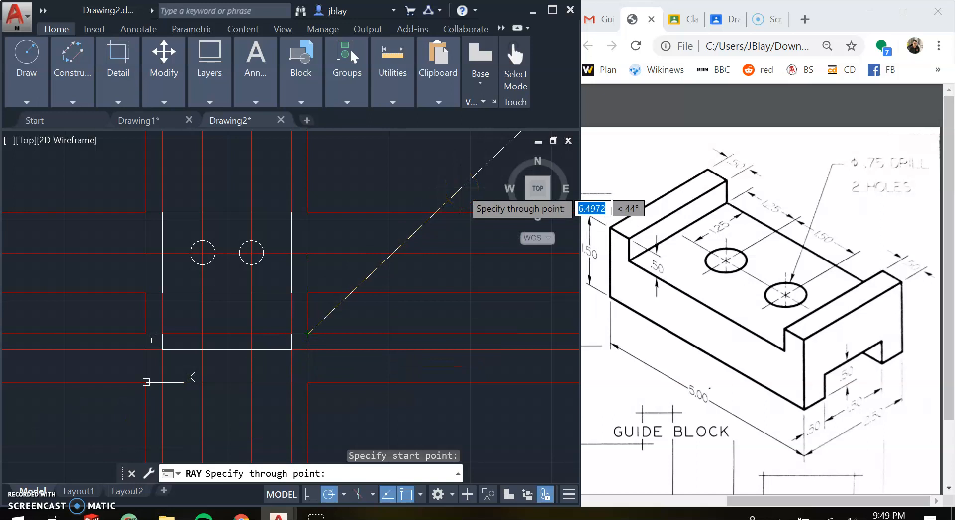
pyautogui.press('Tab')
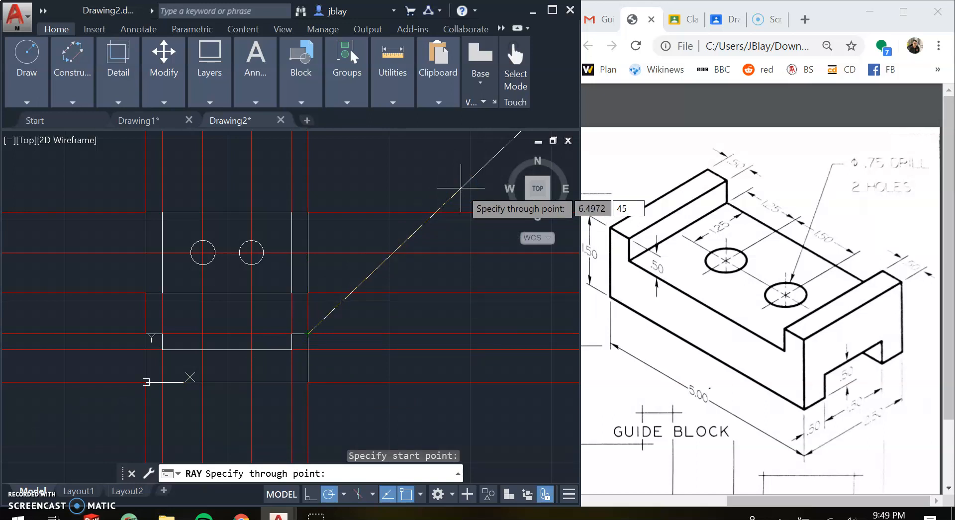
pyautogui.write('45')
pyautogui.press('Return')
pyautogui.press('Escape')
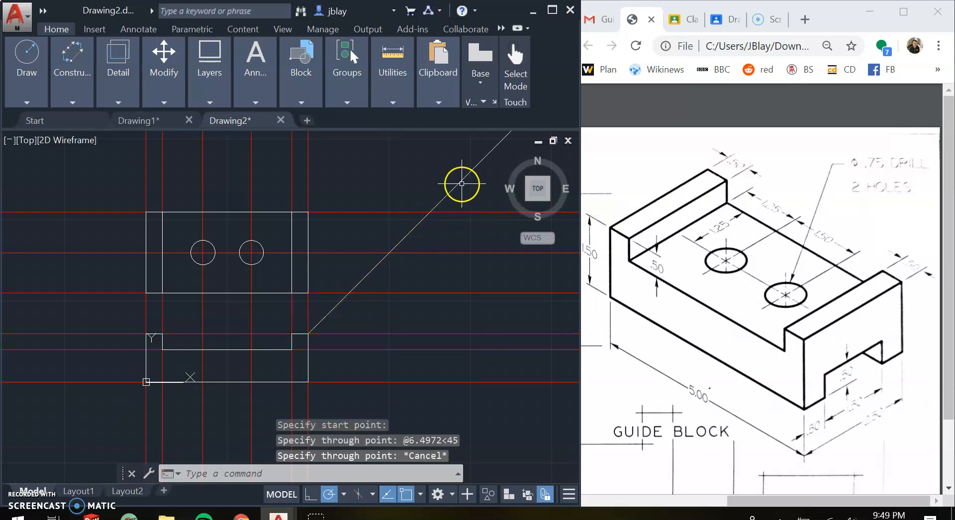
# Change the 45-degree ray's color to green in its properties
pyautogui.click(461, 180)
pyautogui.rightClick(461, 179)
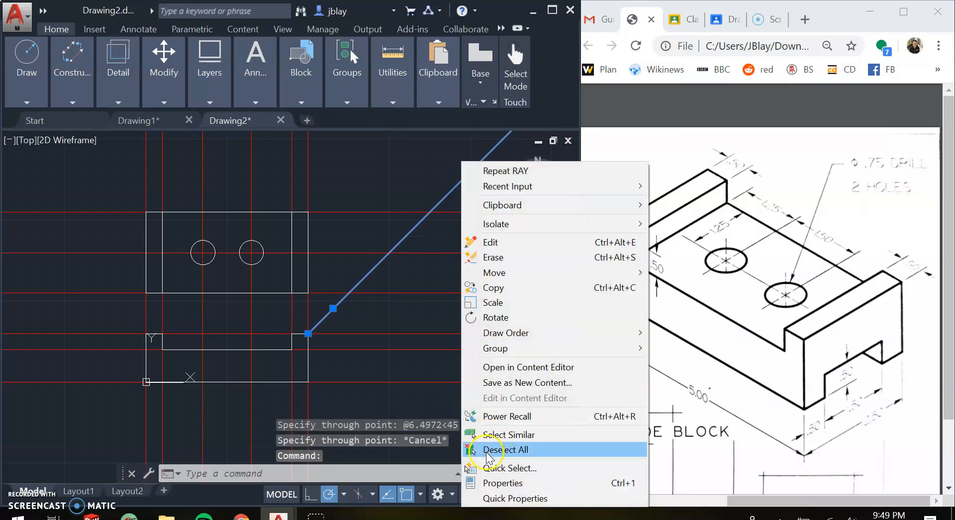
pyautogui.click(499, 482)
pyautogui.click(174, 128)
pyautogui.click(164, 127)
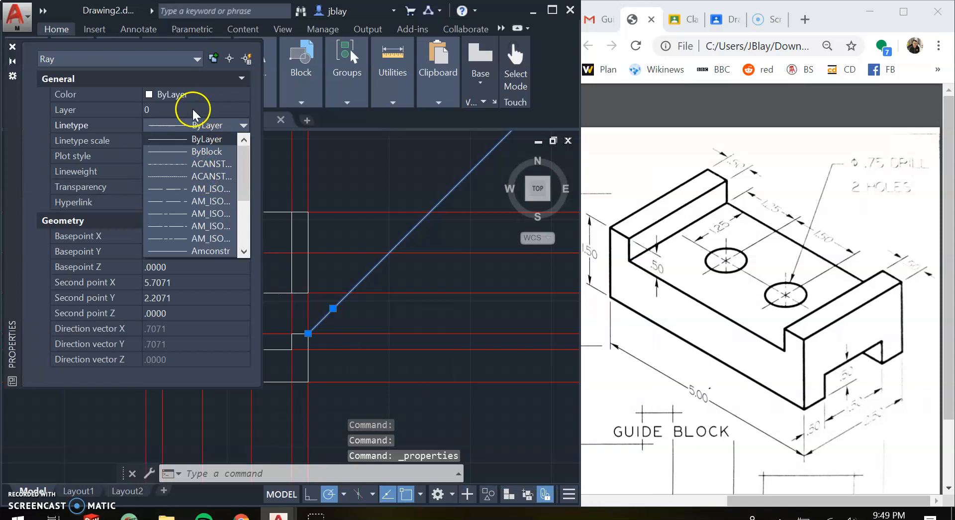
pyautogui.click(191, 105)
pyautogui.click(193, 95)
pyautogui.click(196, 93)
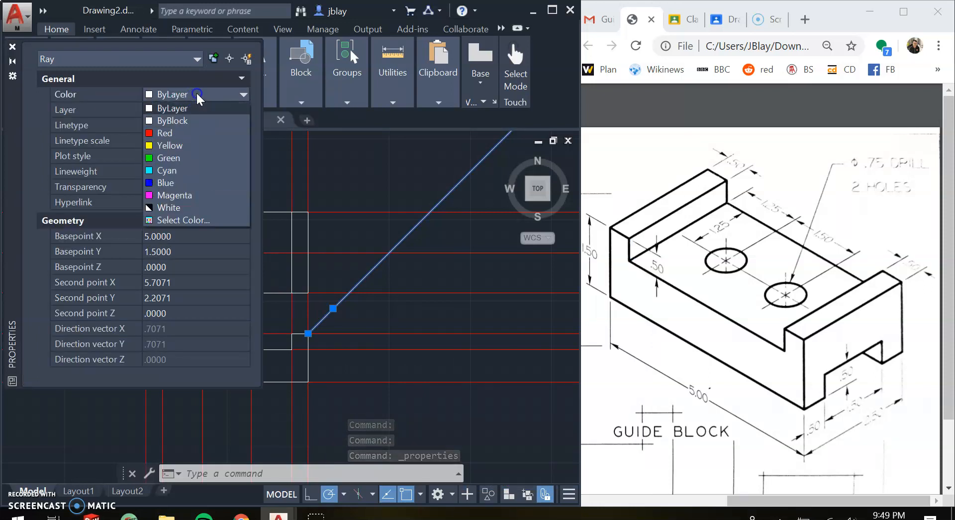
pyautogui.click(191, 157)
pyautogui.press('Escape')
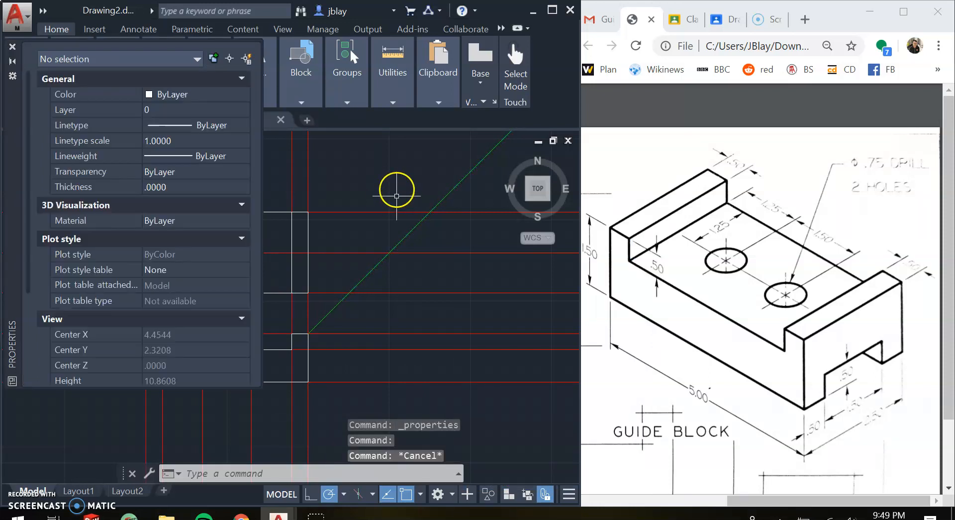
pyautogui.press('Escape')
pyautogui.click(11, 47)
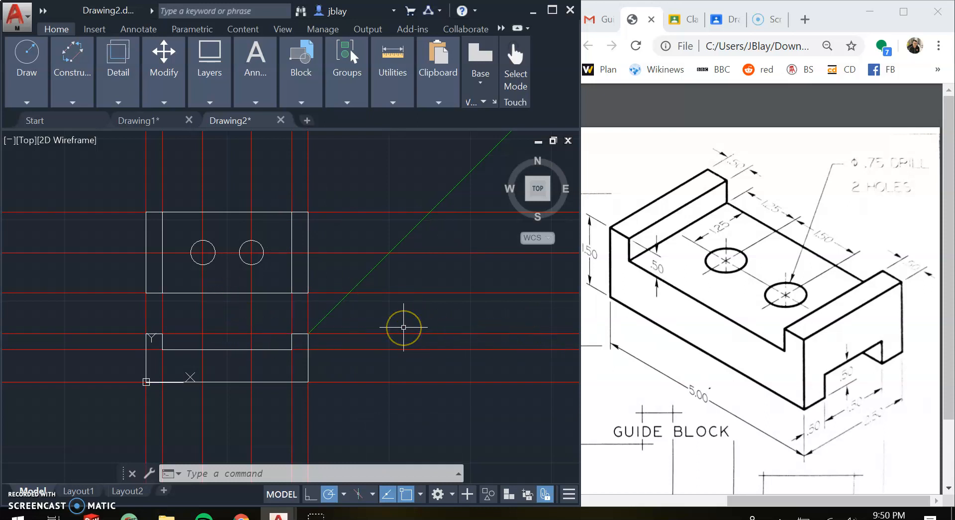
# Offset the vertical construction line along the block's right edge 1.25 to the right to start the side view
pyautogui.write('t')
pyautogui.press('Return')
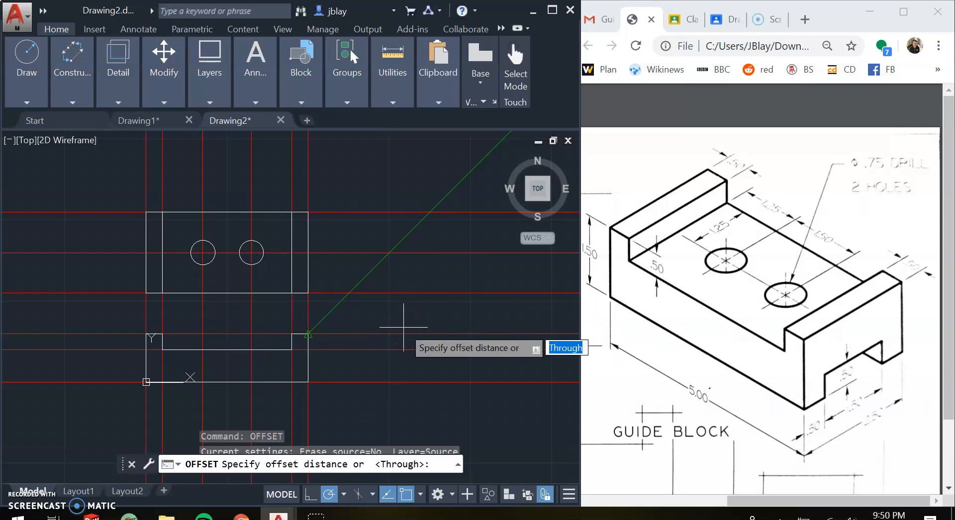
pyautogui.write('1.2')
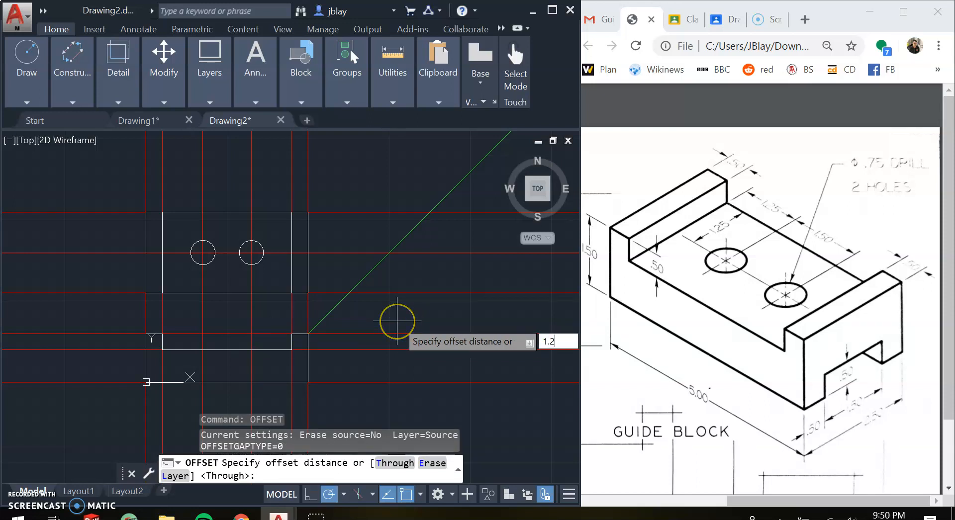
pyautogui.write('5')
pyautogui.press('Return')
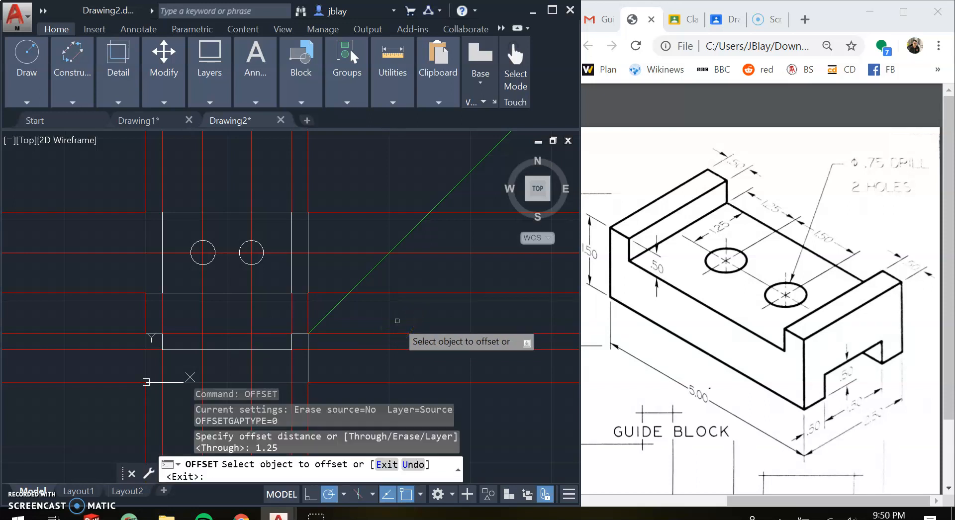
pyautogui.click(308, 316)
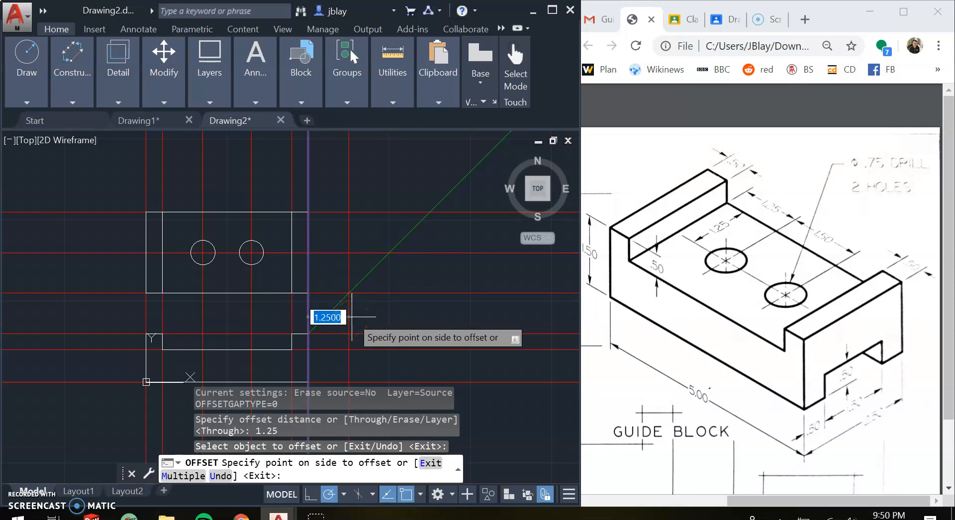
pyautogui.click(351, 317)
pyautogui.press('Escape')
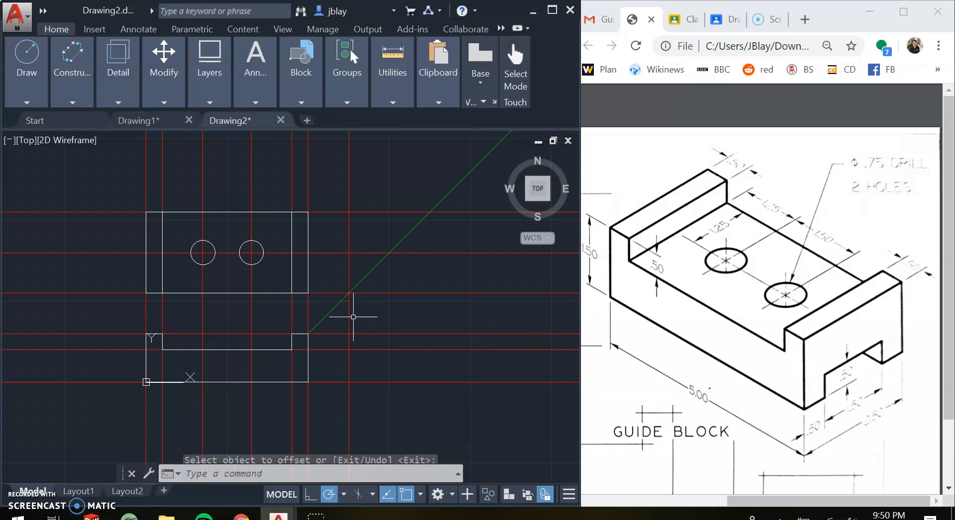
# Examine closely where the 45-degree ray meets the new vertical construction line and the top view's lower-edge construction line
pyautogui.scroll(4, 356, 290)
pyautogui.scroll(6, 336, 289)
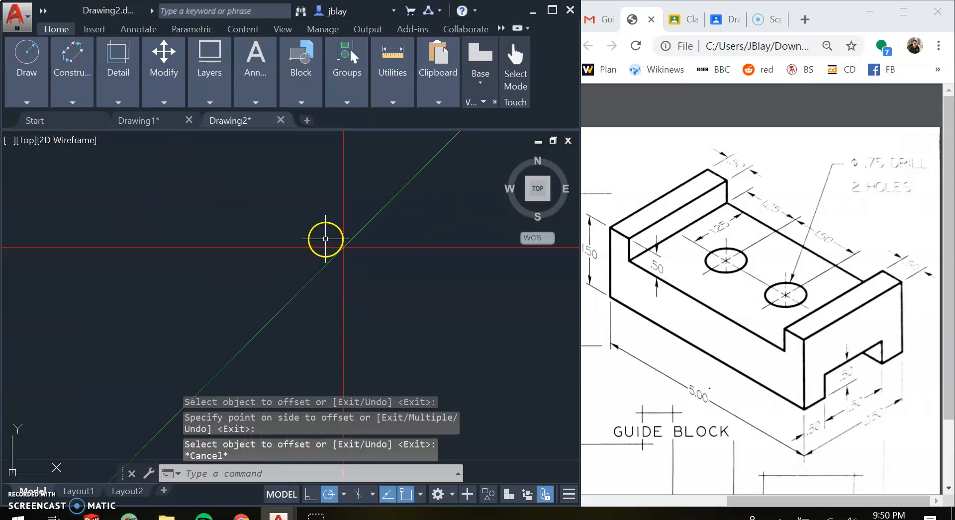
pyautogui.click(311, 247)
pyautogui.scroll(-2, 319, 247)
pyautogui.scroll(-3, 319, 247)
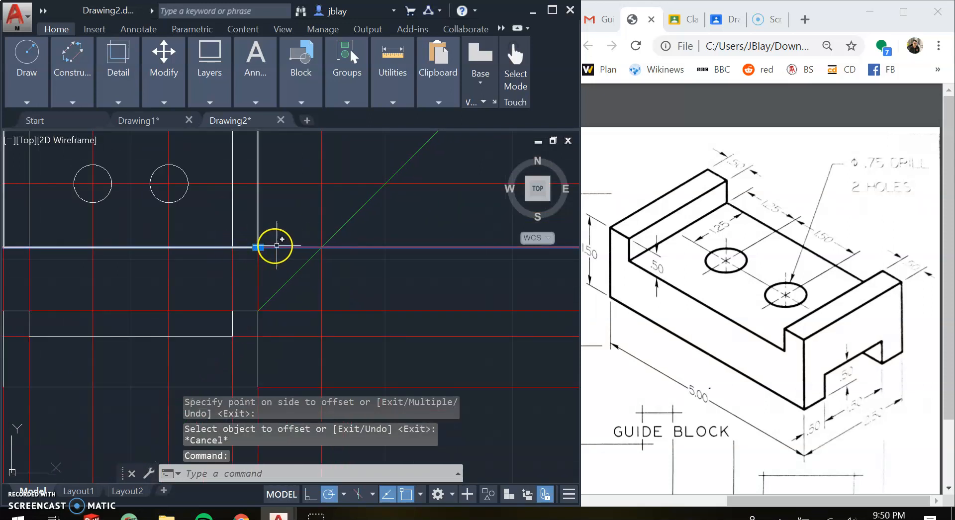
pyautogui.press('Escape')
# Place vertical construction lines where the 45-degree ray crosses the hole centerline and the top view's upper-edge construction line
pyautogui.moveTo(380, 285); pyautogui.dragTo(352, 305, button='middle')
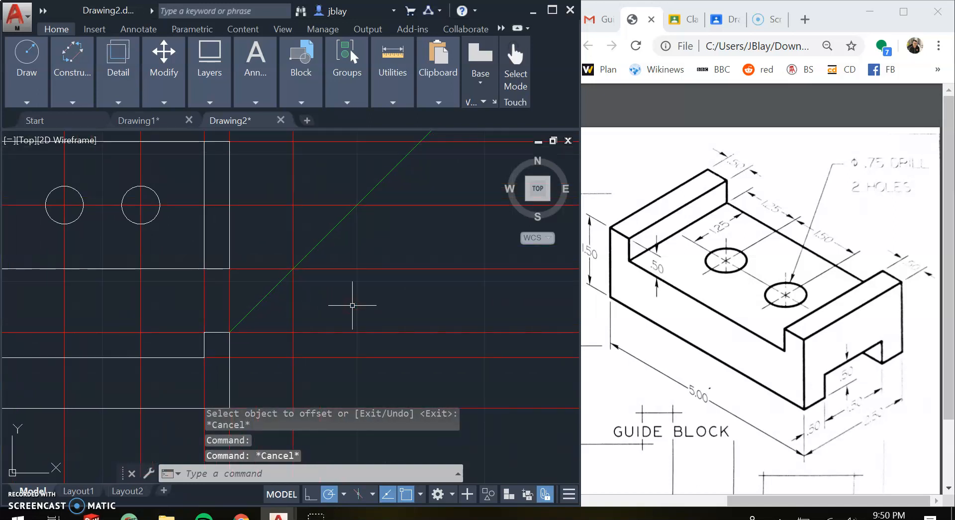
pyautogui.click(72, 69)
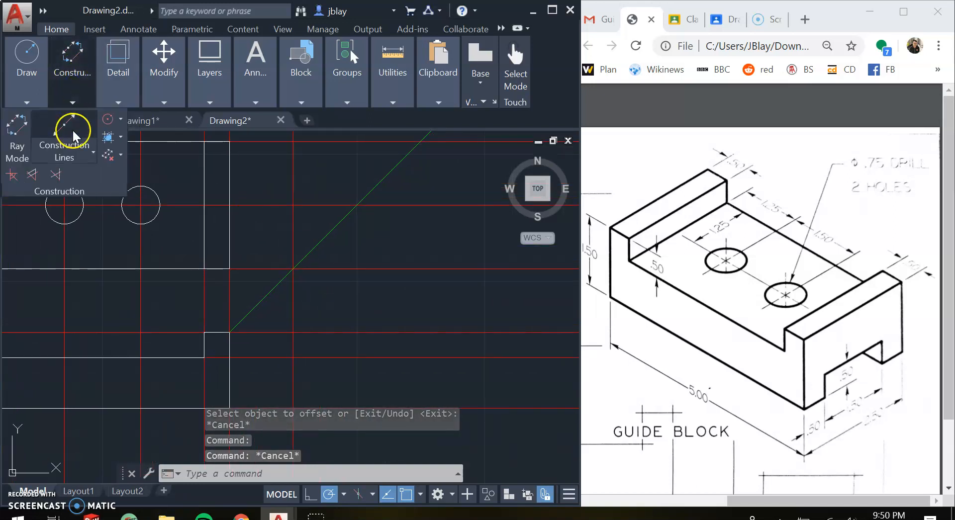
pyautogui.click(73, 131)
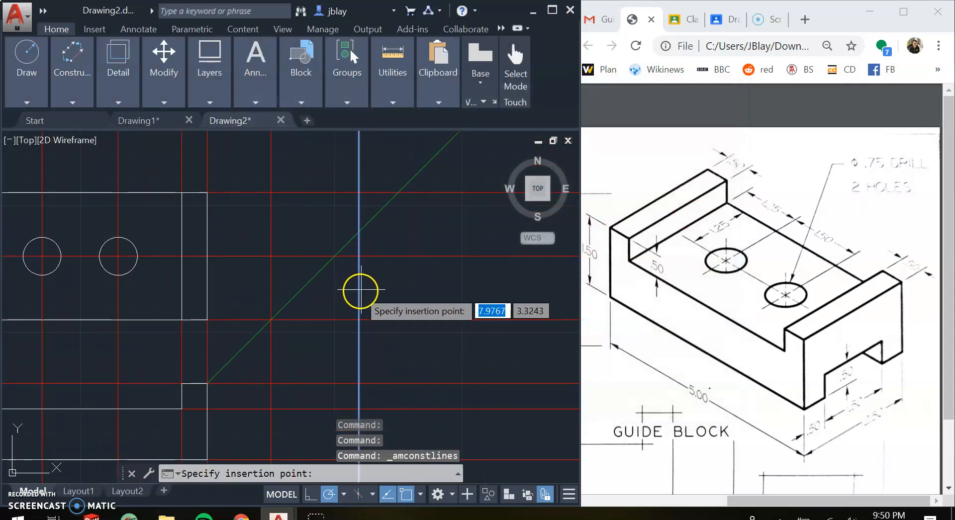
pyautogui.click(340, 256)
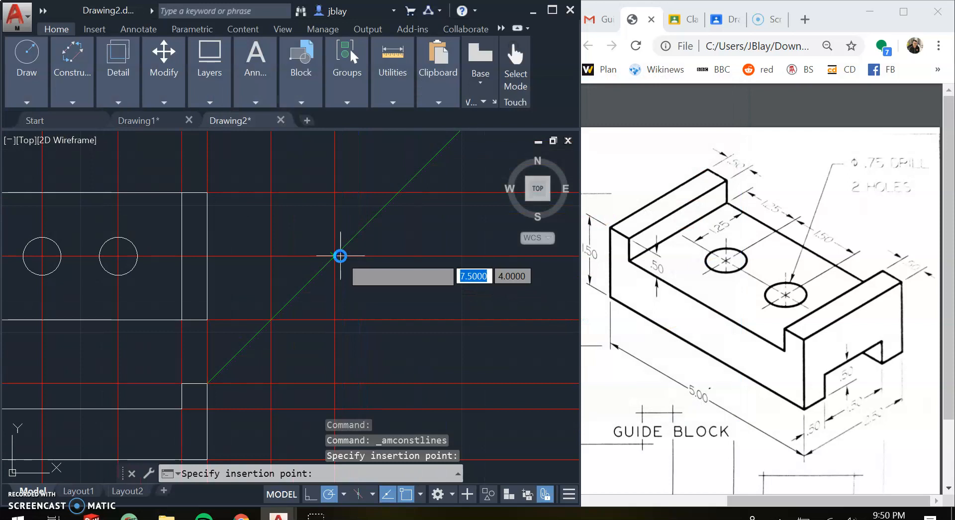
pyautogui.click(399, 193)
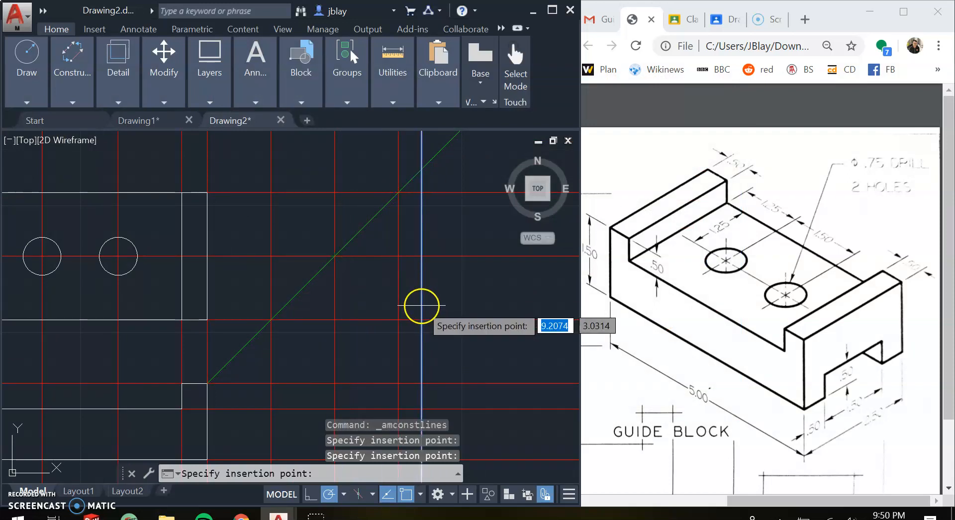
pyautogui.press('Escape')
pyautogui.scroll(-4, 443, 255)
pyautogui.scroll(4, 453, 309)
pyautogui.moveTo(382, 307); pyautogui.dragTo(375, 359, button='middle')
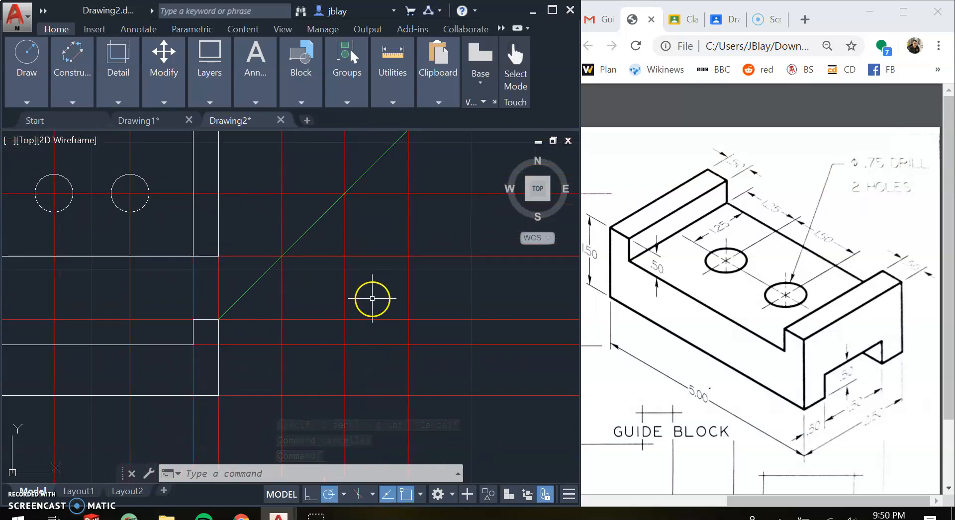
# Draw the side view's outline as a 2.5 by 1.5 rectangle between the projected construction lines
pyautogui.write('rec')
pyautogui.press('Return')
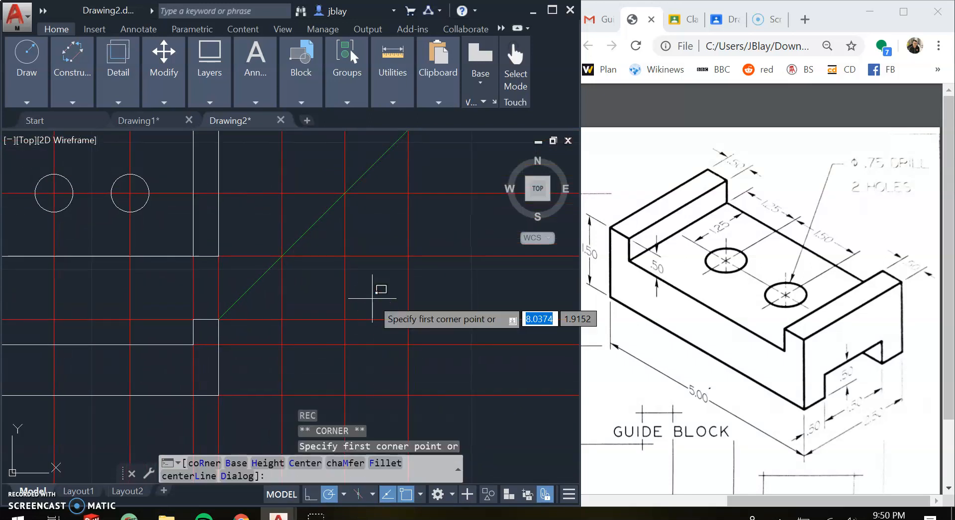
pyautogui.click(281, 319)
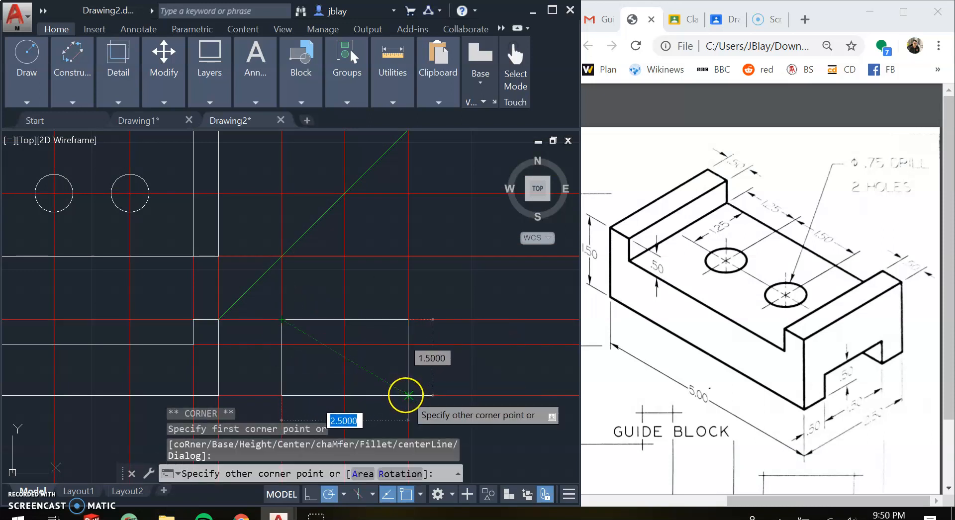
pyautogui.click(407, 396)
pyautogui.press('Escape')
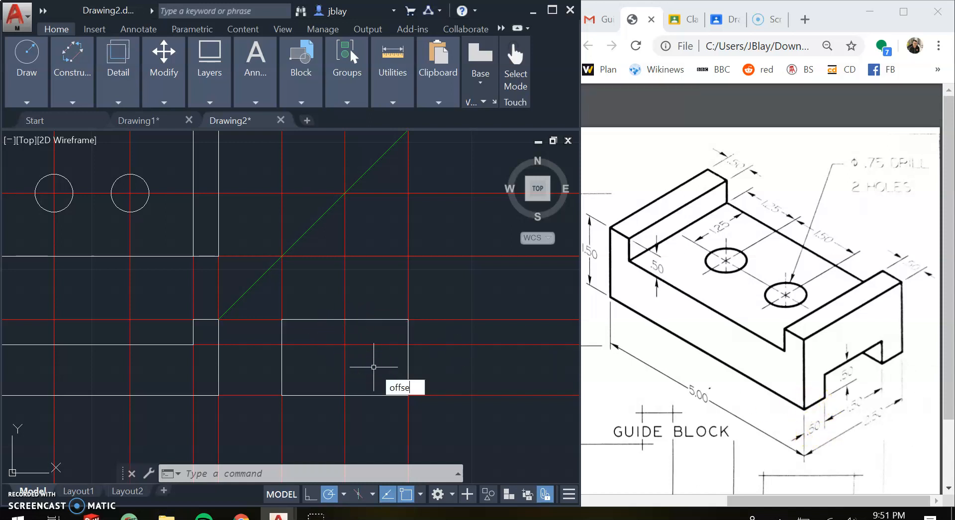
# Offset the side view's left-edge construction line 0.5 to the right and the bottom construction line 0.5 upward
pyautogui.write('t')
pyautogui.press('Return')
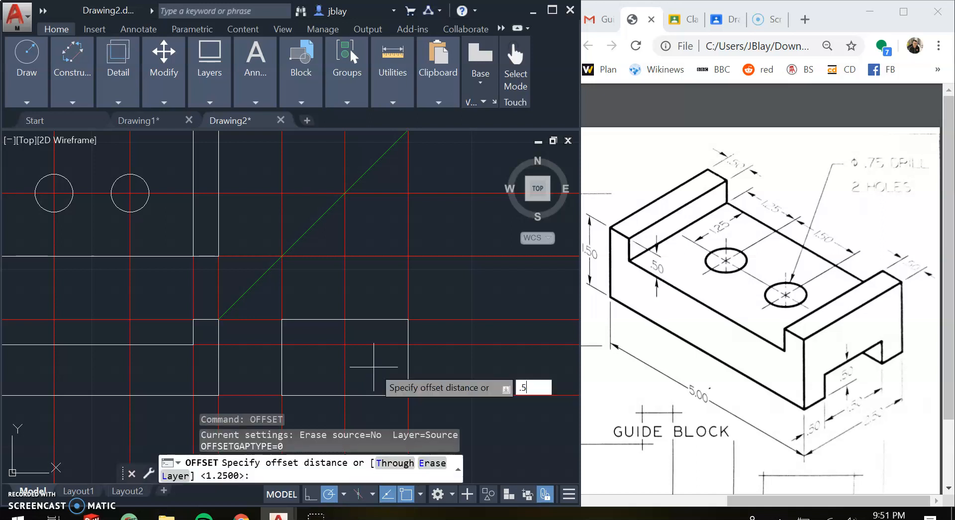
pyautogui.press('Return')
pyautogui.moveTo(299, 372); pyautogui.dragTo(310, 325, button='middle')
pyautogui.click(293, 366)
pyautogui.click(322, 364)
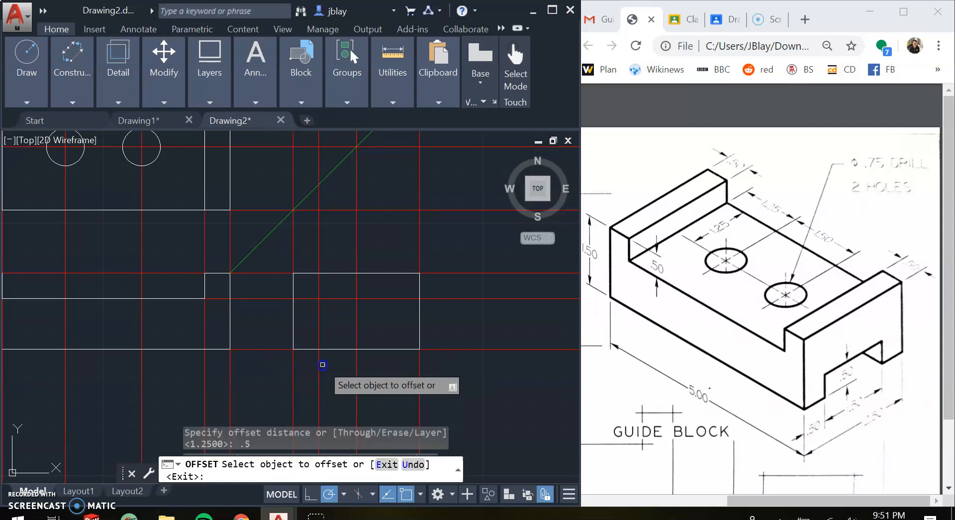
pyautogui.click(277, 349)
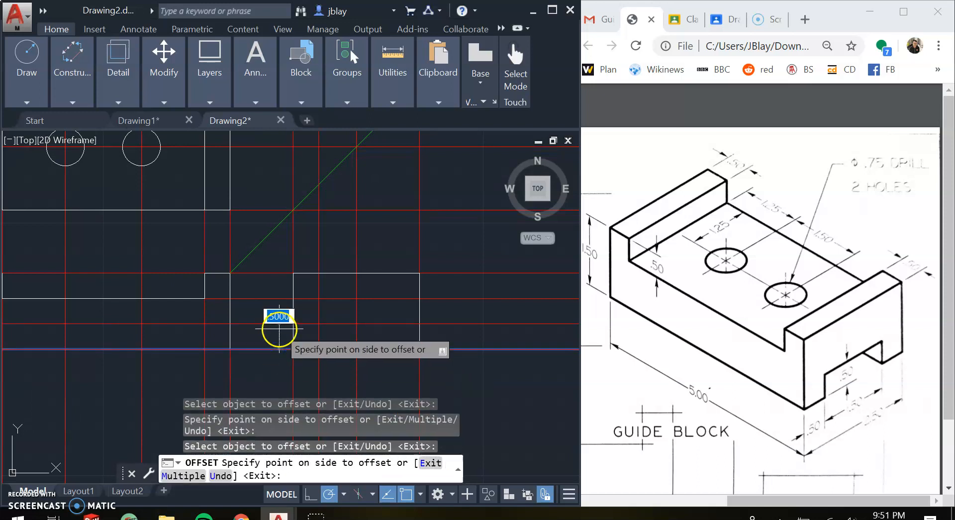
pyautogui.click(279, 329)
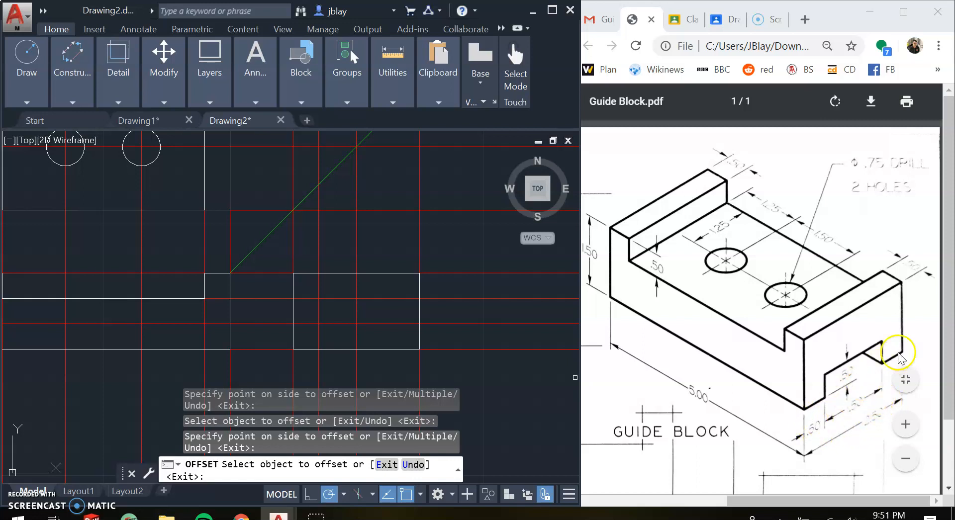
# Offset the construction line at the slot's left side 1.5 to the right to mark the slot's width
pyautogui.click(319, 329)
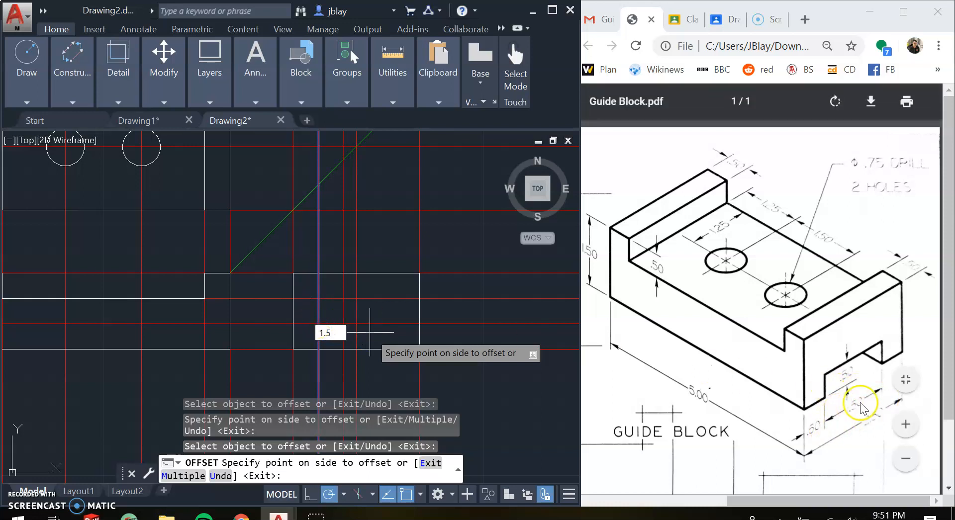
pyautogui.press('Return')
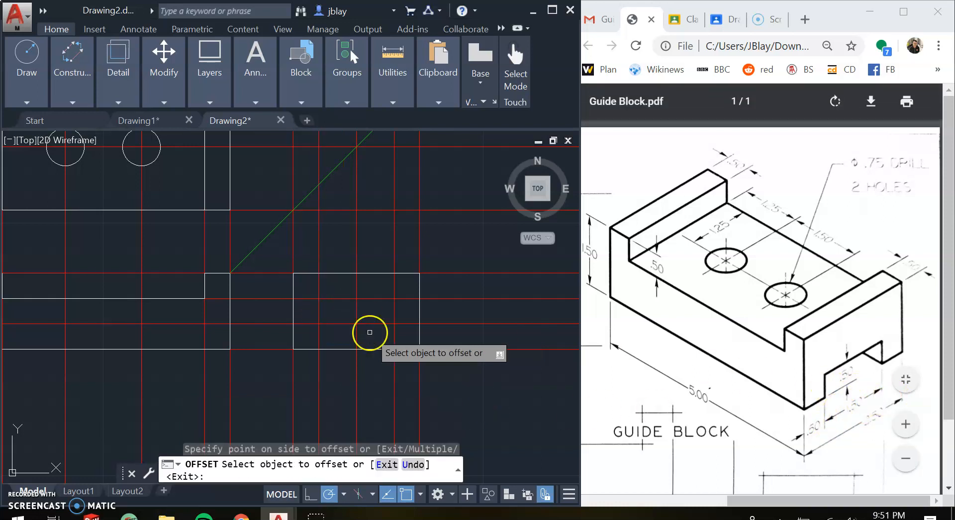
pyautogui.press('Escape')
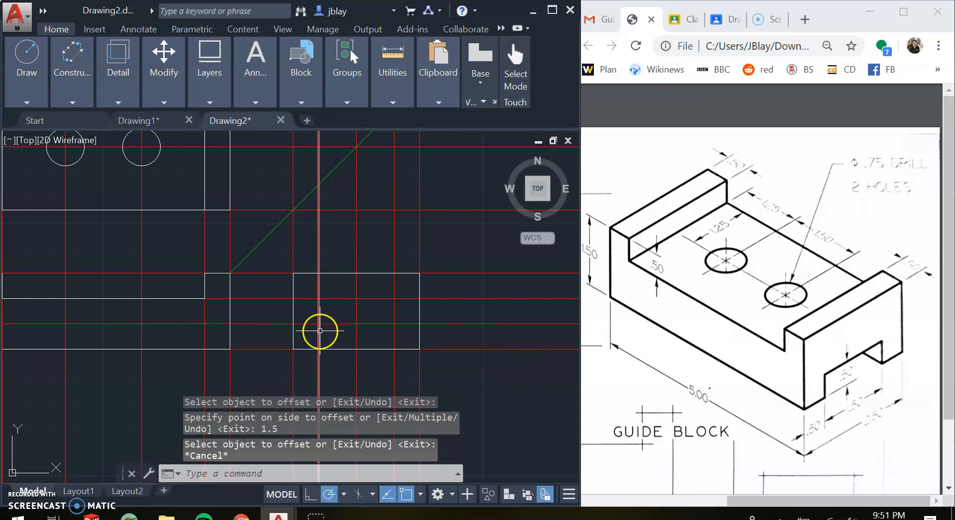
# Draw the slot's two sides and top in the side view along the construction line intersections
pyautogui.write('l')
pyautogui.press('Return')
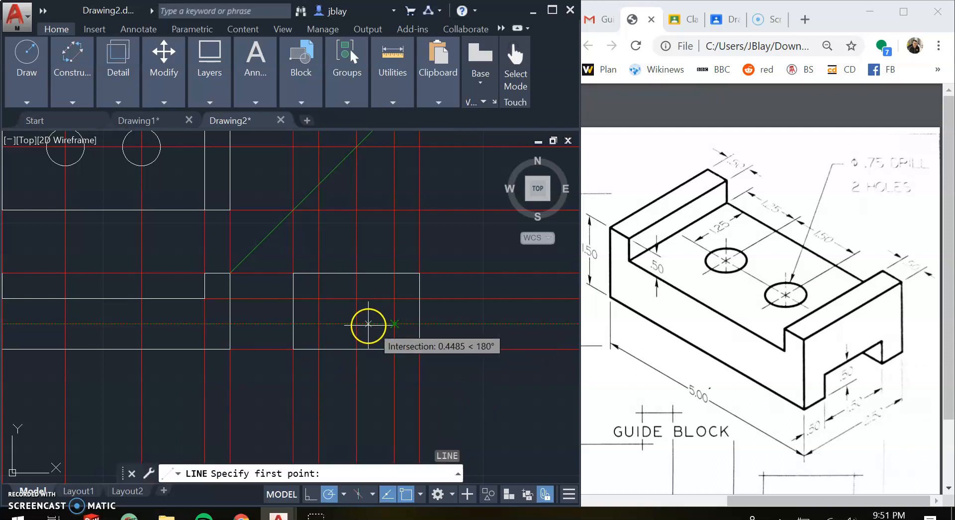
pyautogui.click(319, 348)
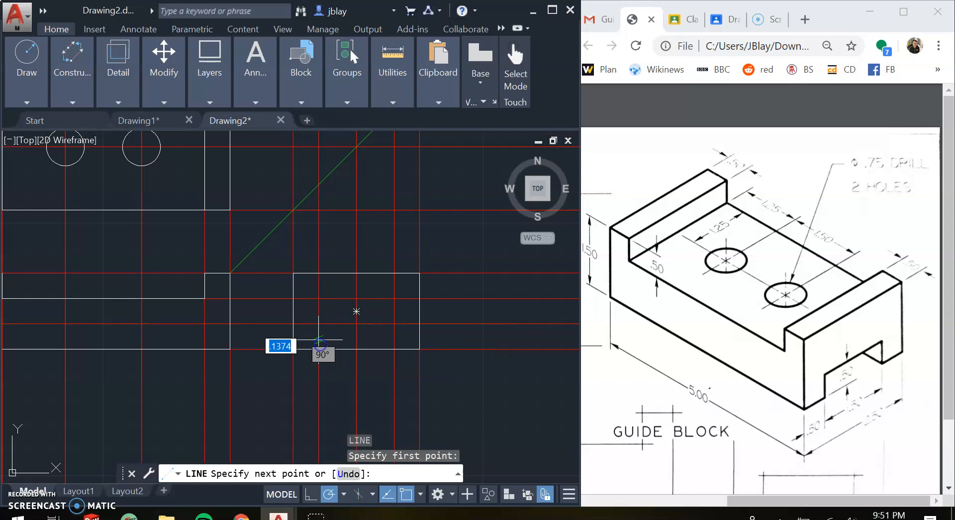
pyautogui.click(318, 324)
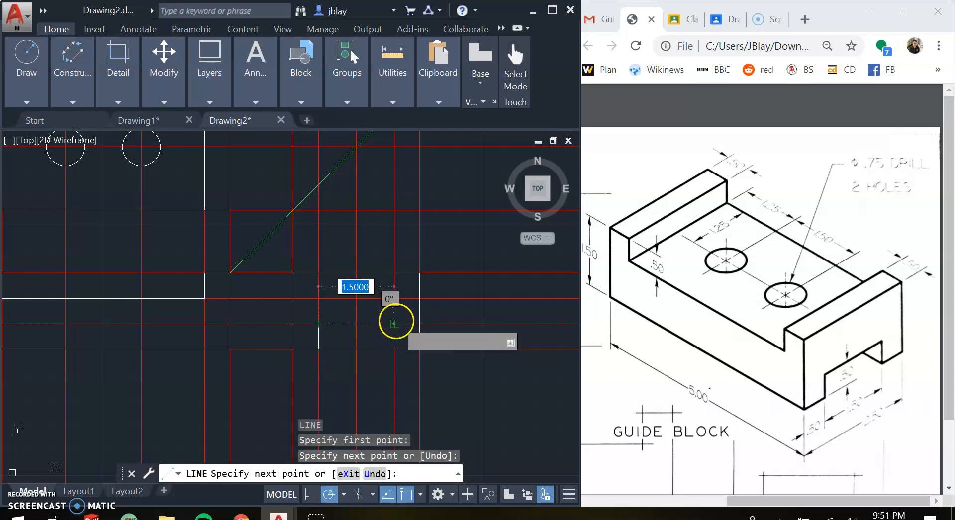
pyautogui.click(394, 324)
pyautogui.click(394, 349)
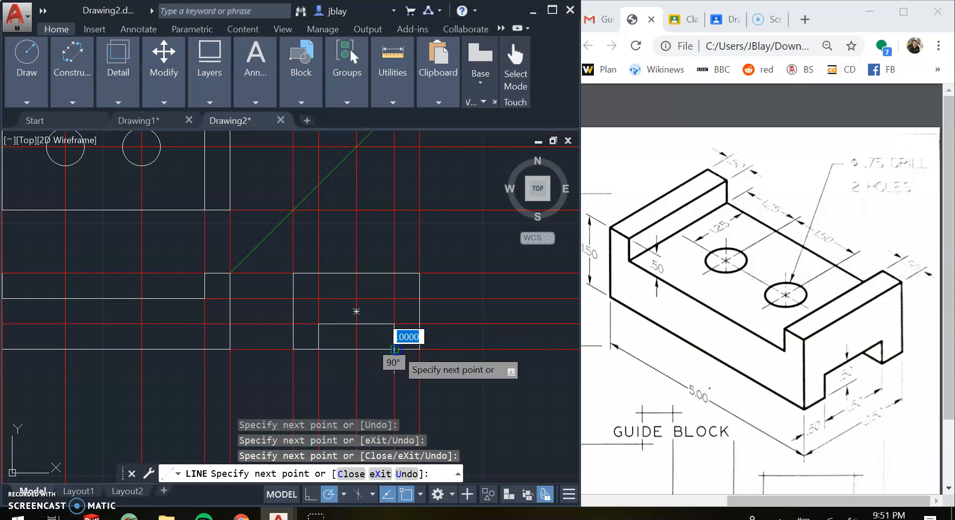
pyautogui.press('Escape')
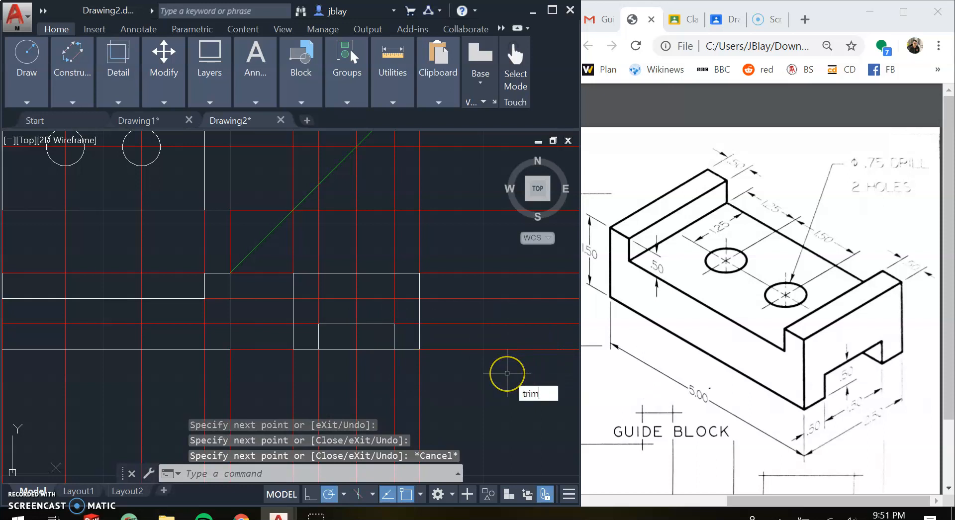
# Trim the side view's bottom edge between the two slot sides to open the slot
pyautogui.press('Return')
pyautogui.press('Return')
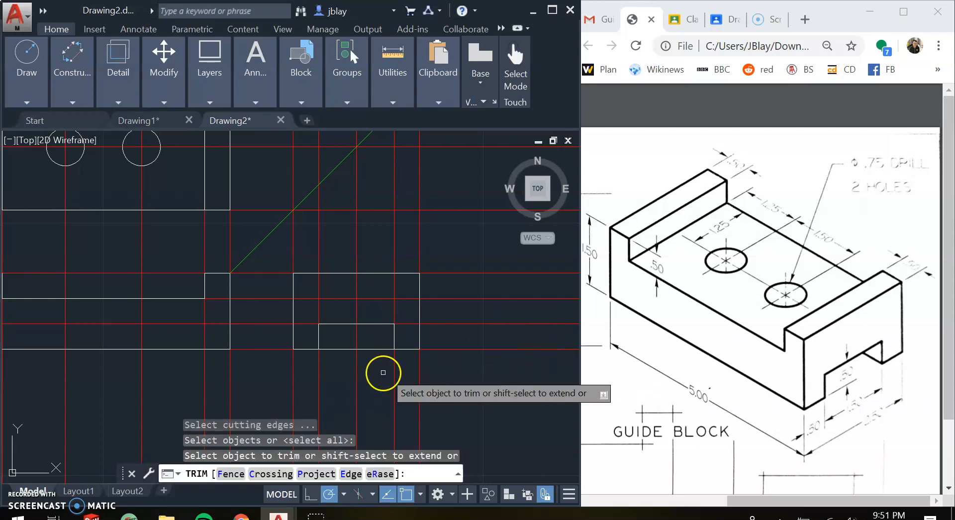
pyautogui.click(375, 350)
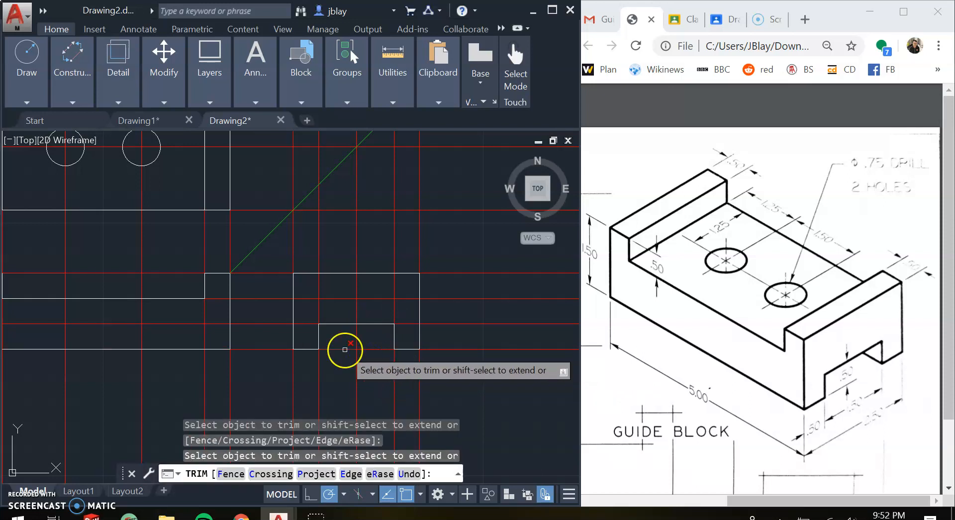
pyautogui.press('Escape')
# Maximize the drawing window and turn off the AM_CL layer to hide the construction lines
pyautogui.moveTo(486, 349)
pyautogui.mouseDown(button='middle')
pyautogui.moveTo(516, 352)
pyautogui.moveTo(550, 390)
pyautogui.mouseUp(button='middle')
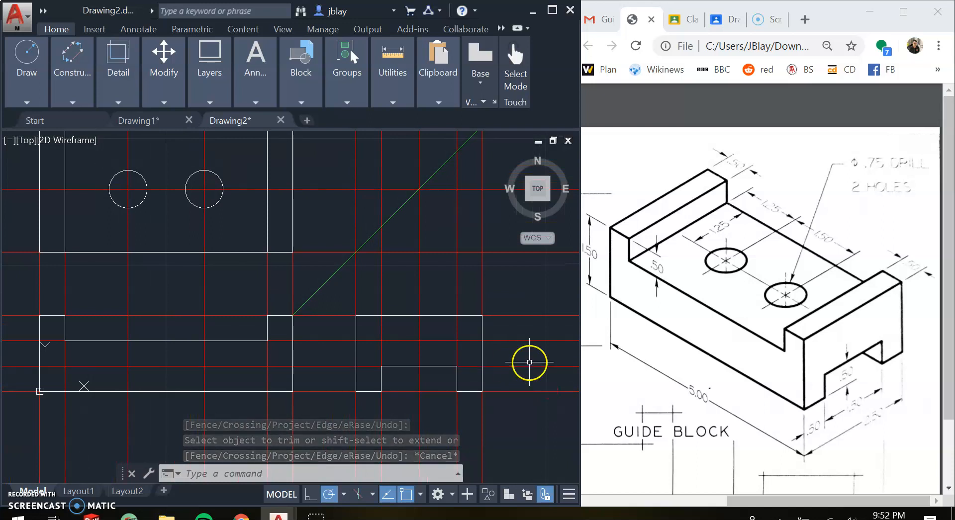
pyautogui.moveTo(531, 341)
pyautogui.mouseDown(button='middle')
pyautogui.moveTo(572, 373)
pyautogui.moveTo(528, 364)
pyautogui.mouseUp(button='middle')
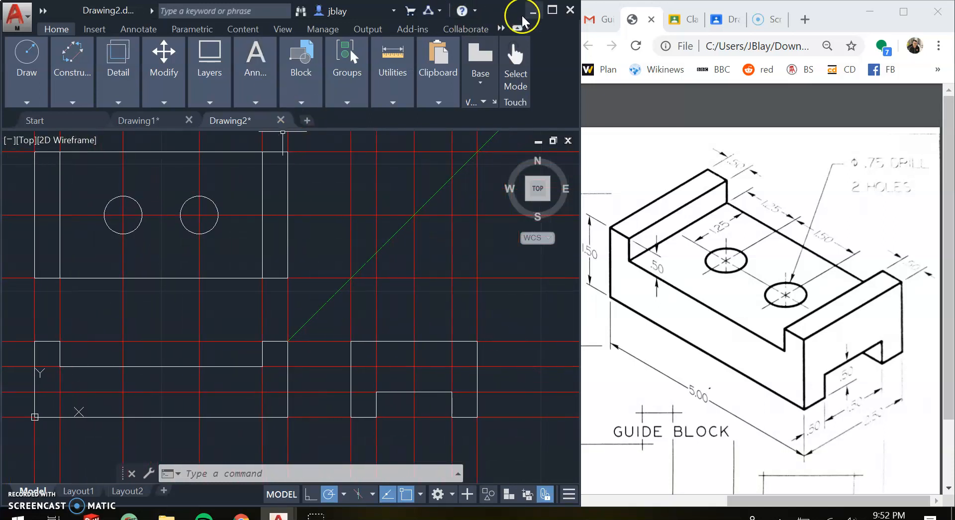
pyautogui.click(552, 12)
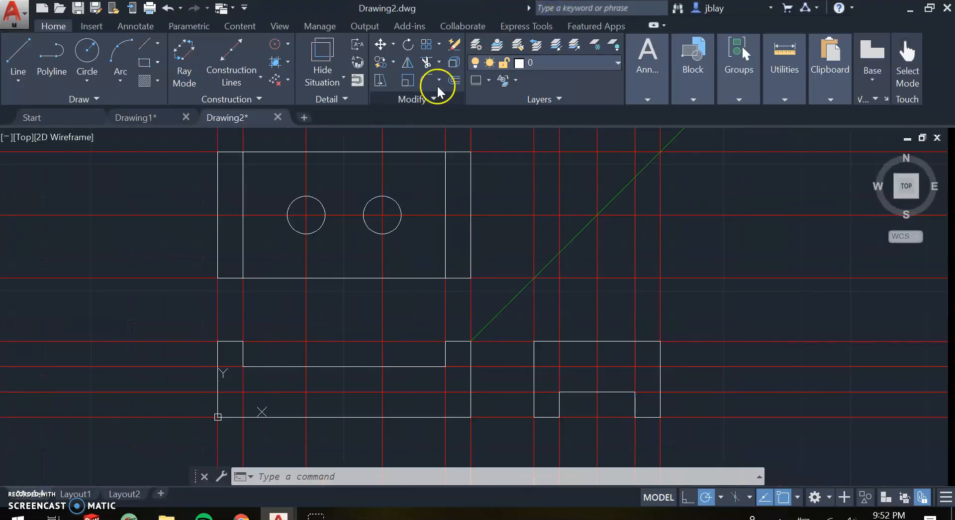
pyautogui.click(561, 62)
pyautogui.click(479, 99)
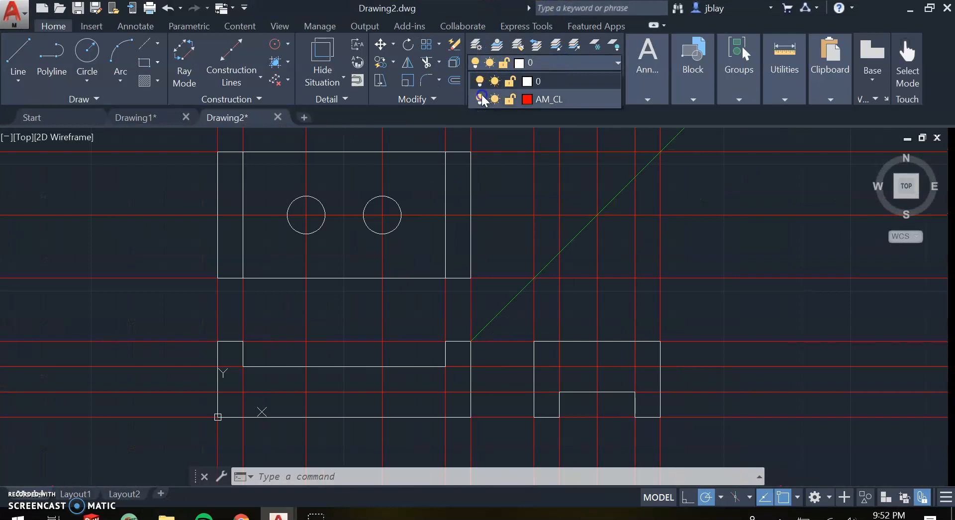
pyautogui.moveTo(508, 226); pyautogui.dragTo(474, 222, button='middle')
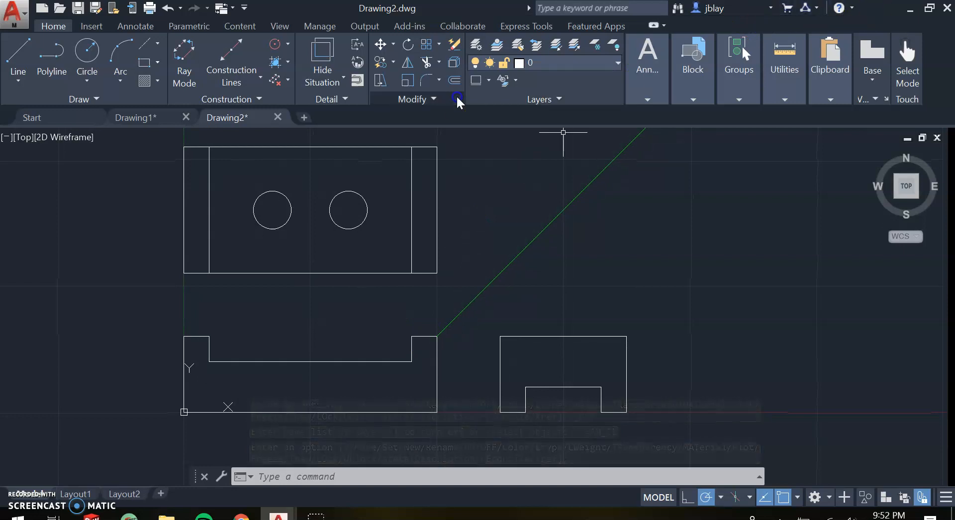
# Restore the drawing window and snap Drawing2 beside the Guide Block PDF
pyautogui.click(931, 8)
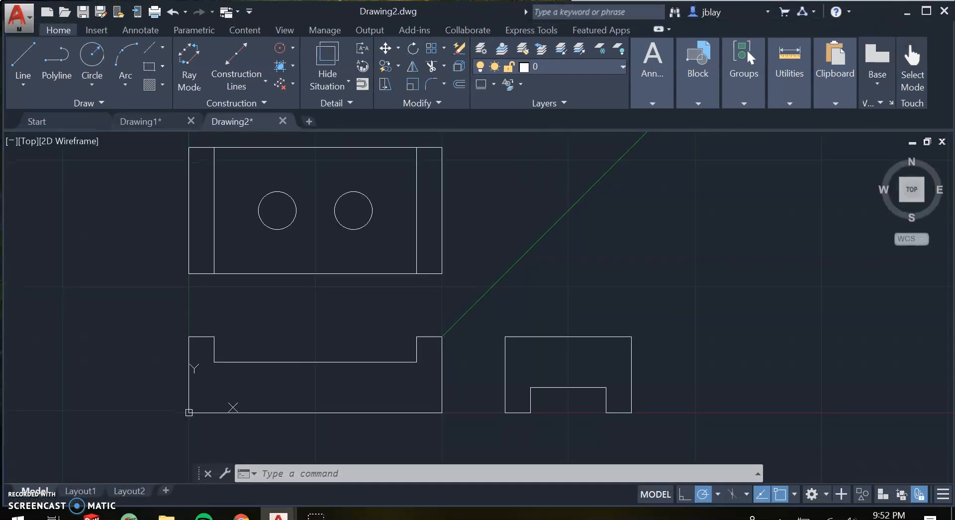
pyautogui.moveTo(498, 10); pyautogui.dragTo(1, 192)
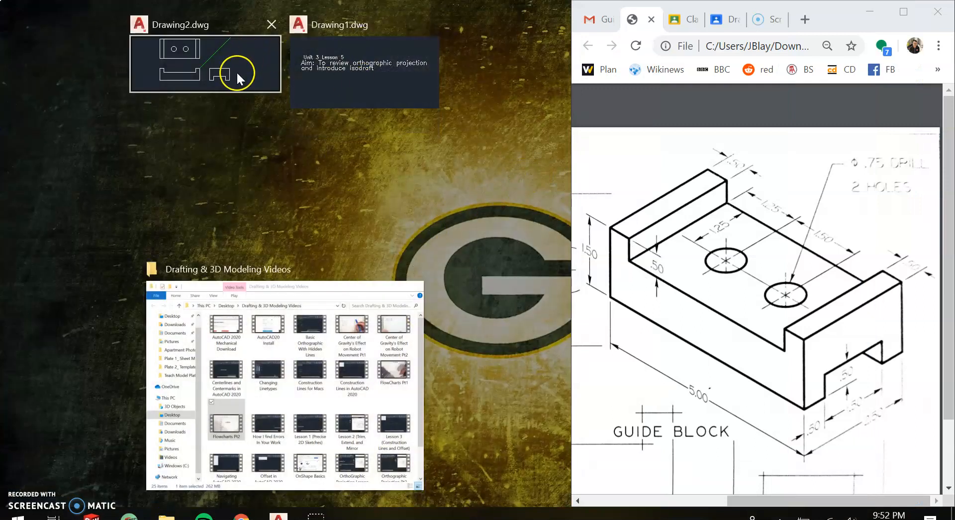
pyautogui.click(237, 72)
pyautogui.moveTo(450, 273)
pyautogui.mouseDown(button='middle')
pyautogui.moveTo(522, 315)
pyautogui.moveTo(500, 294)
pyautogui.mouseUp(button='middle')
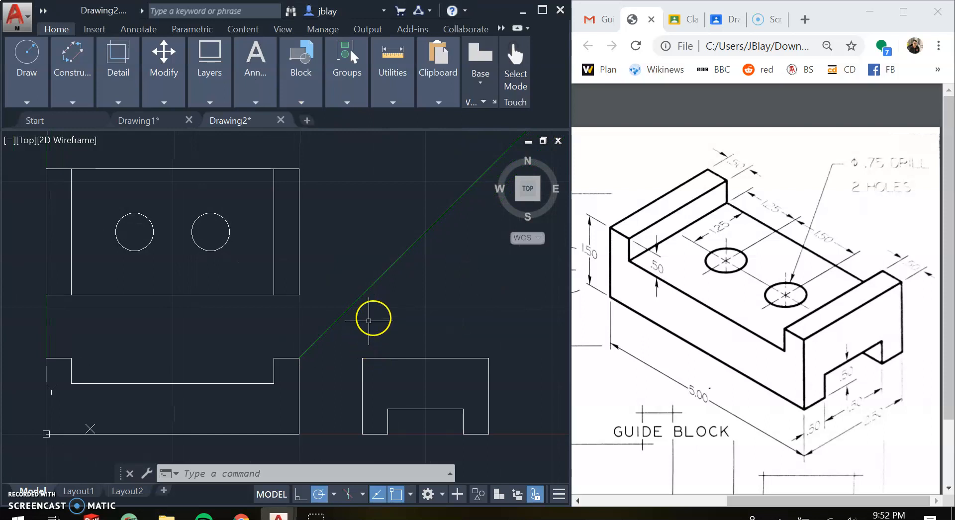
# Turn the AM_CL construction line layer back on
pyautogui.click(216, 100)
pyautogui.click(166, 136)
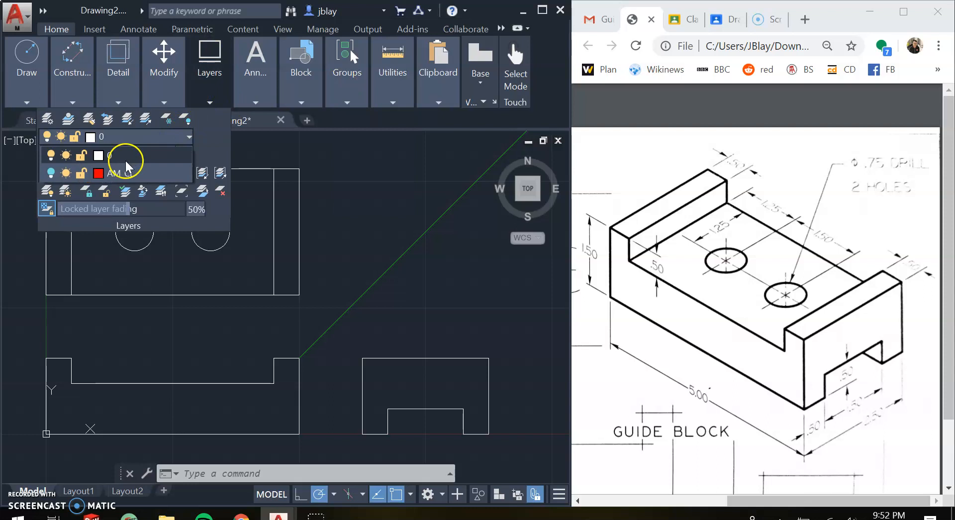
pyautogui.click(50, 173)
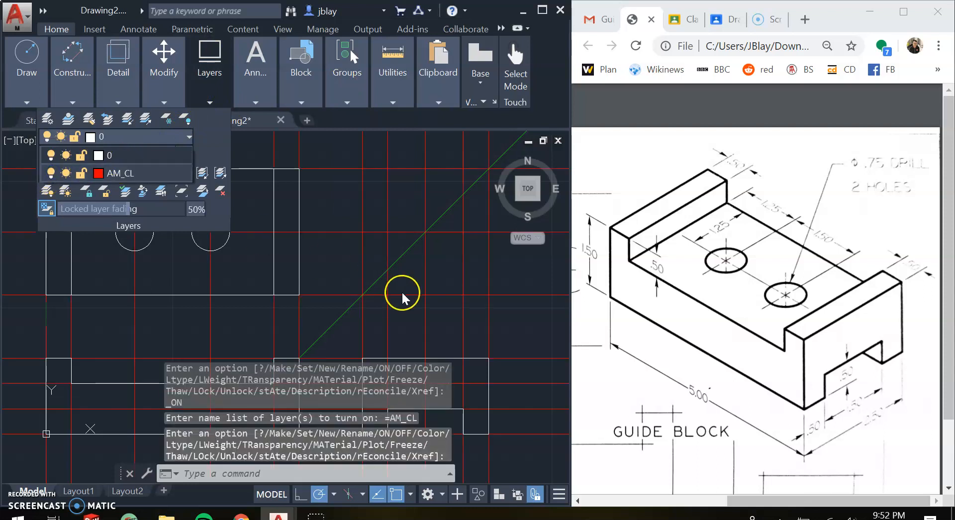
pyautogui.click(402, 294)
# Draw a horizontal line across the front view from its right edge to its left edge at the slot's top height
pyautogui.moveTo(298, 284); pyautogui.dragTo(291, 262, button='middle')
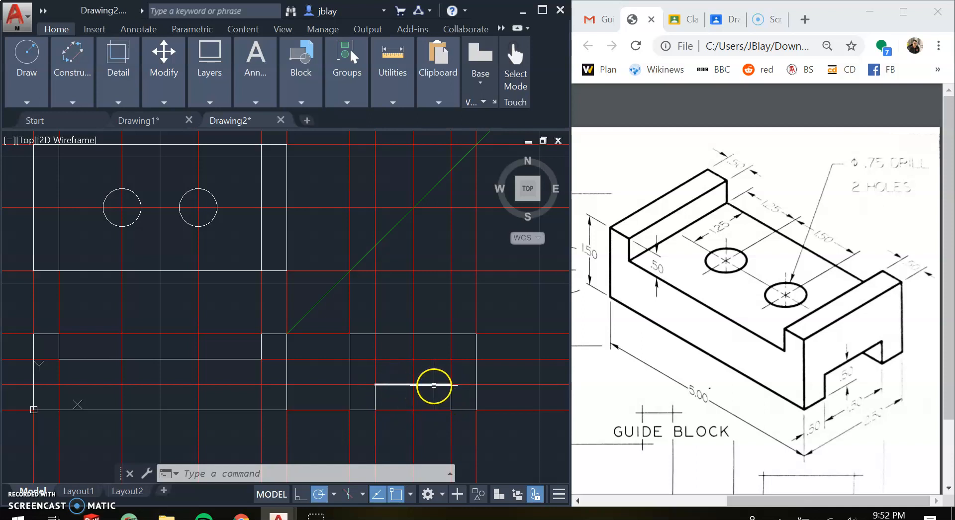
pyautogui.click(335, 384)
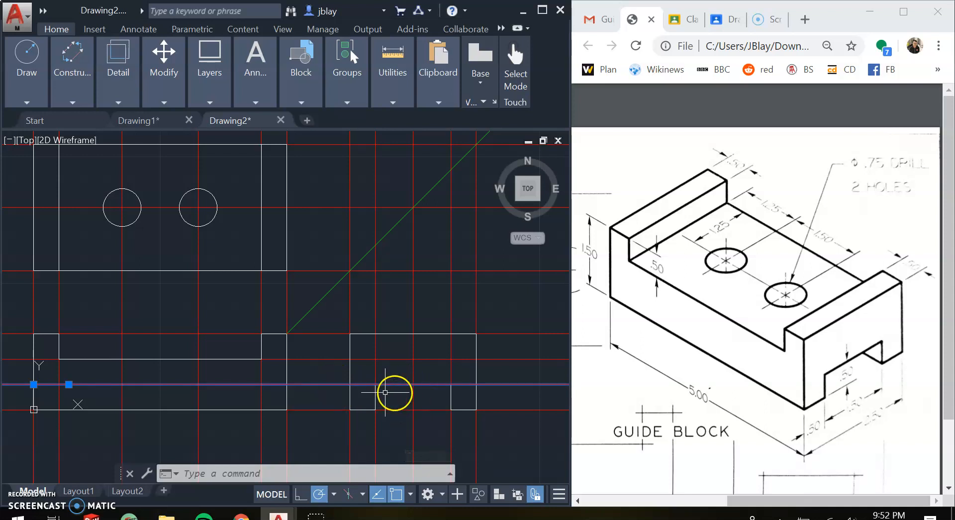
pyautogui.press('Escape')
pyautogui.write('l')
pyautogui.press('Return')
pyautogui.click(287, 384)
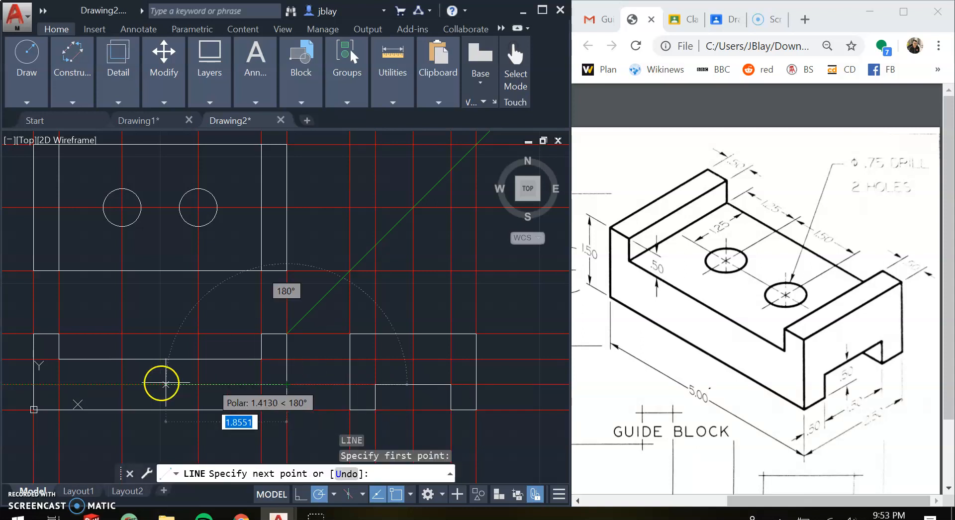
pyautogui.click(33, 383)
pyautogui.press('Escape')
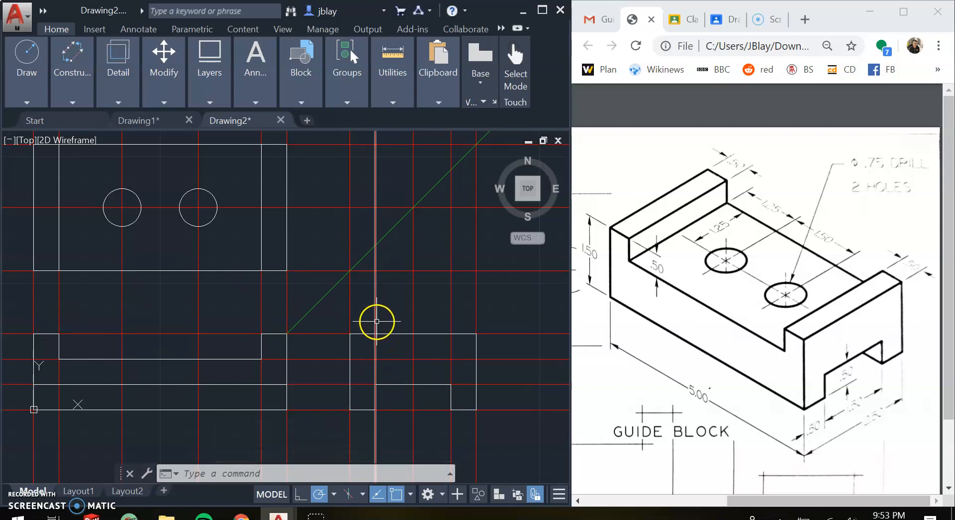
# Place horizontal construction lines through the points where the slot's two side projection lines meet the 45-degree miter line
pyautogui.click(376, 299)
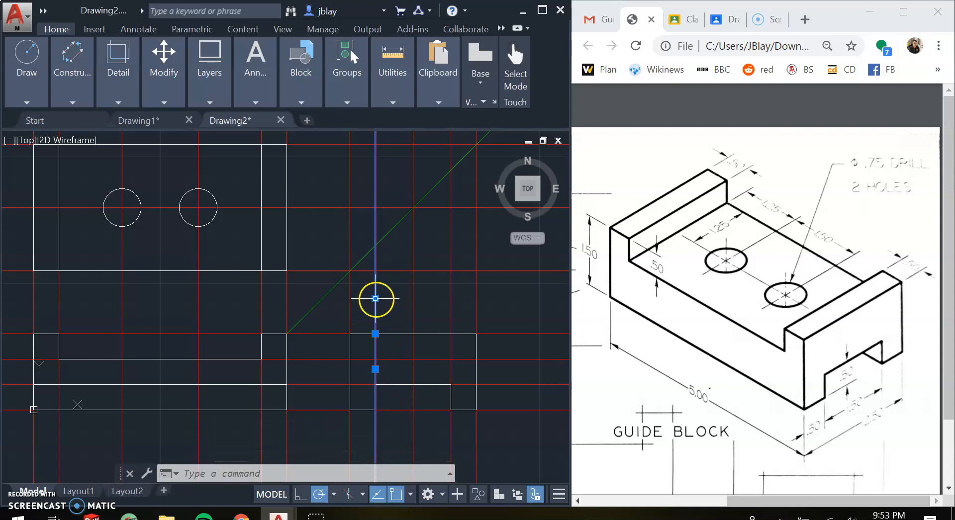
pyautogui.click(451, 288)
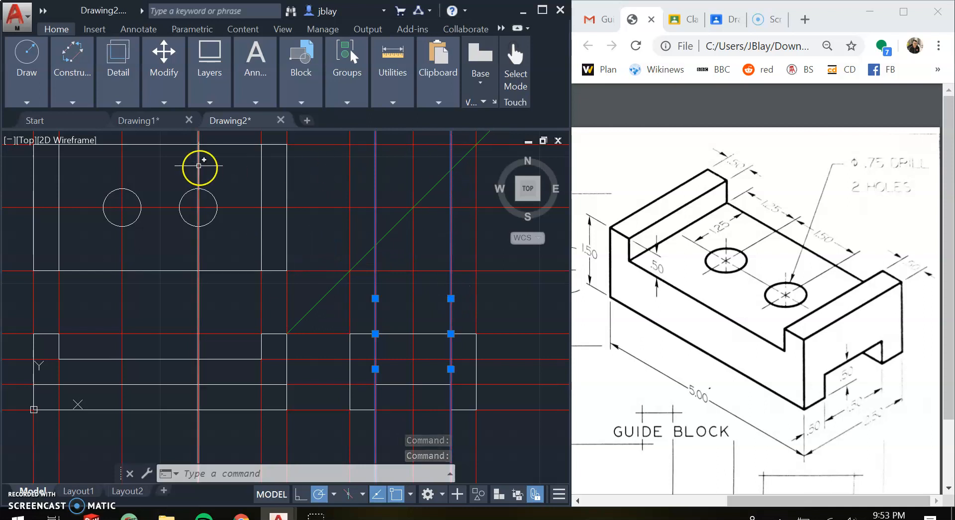
pyautogui.click(70, 62)
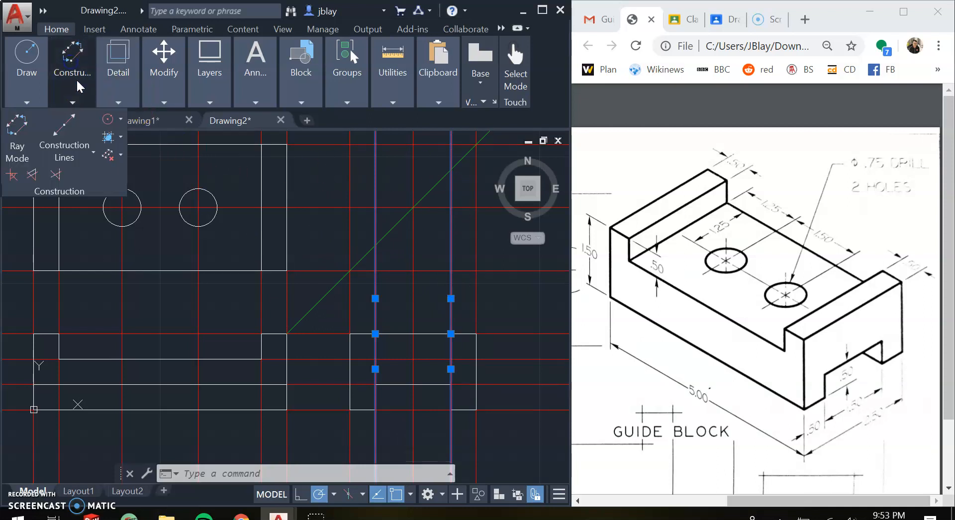
pyautogui.click(64, 131)
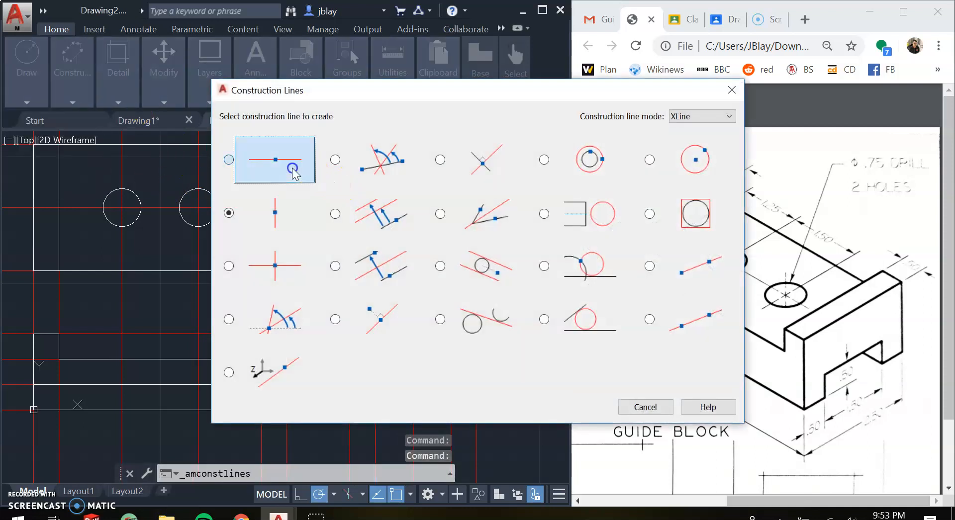
pyautogui.click(275, 160)
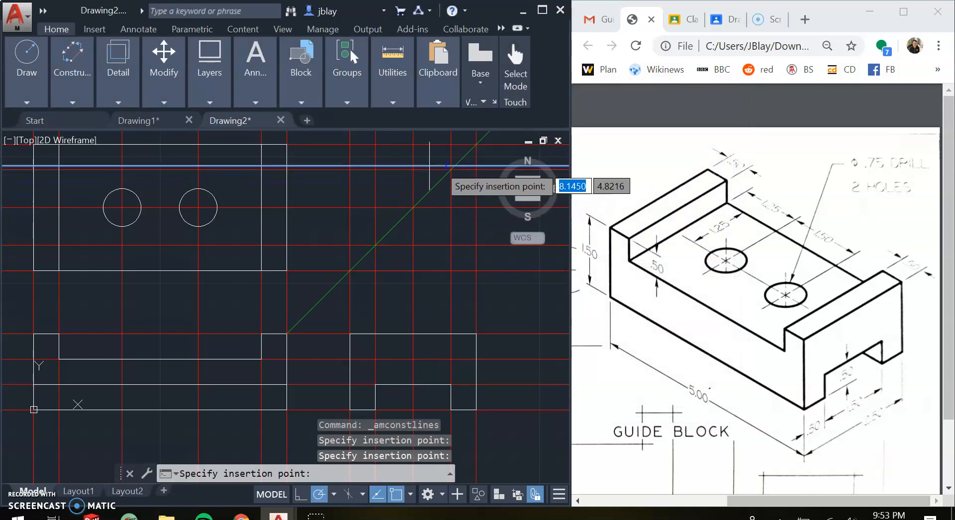
pyautogui.press('Escape')
# Draw a line across the top view from its right edge to its left edge along the slot's upper projection line
pyautogui.write('l')
pyautogui.press('Return')
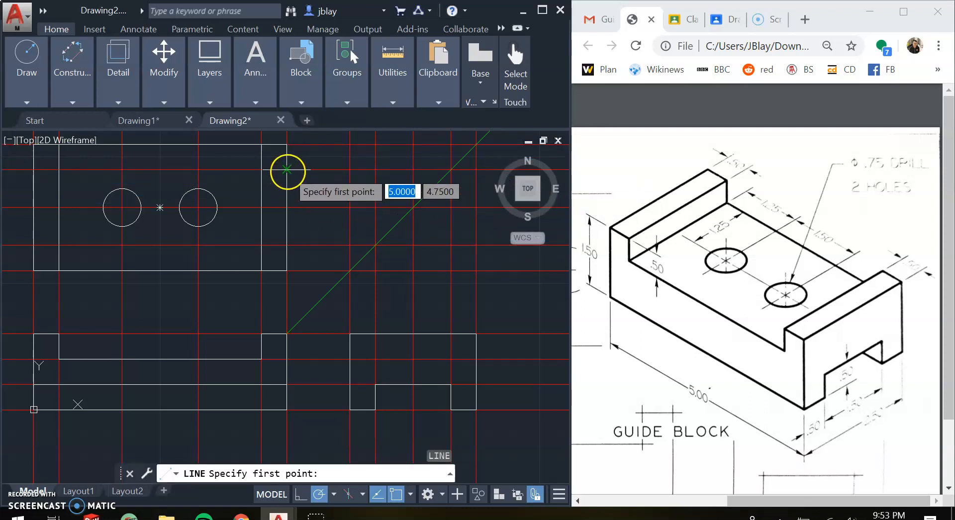
pyautogui.click(287, 170)
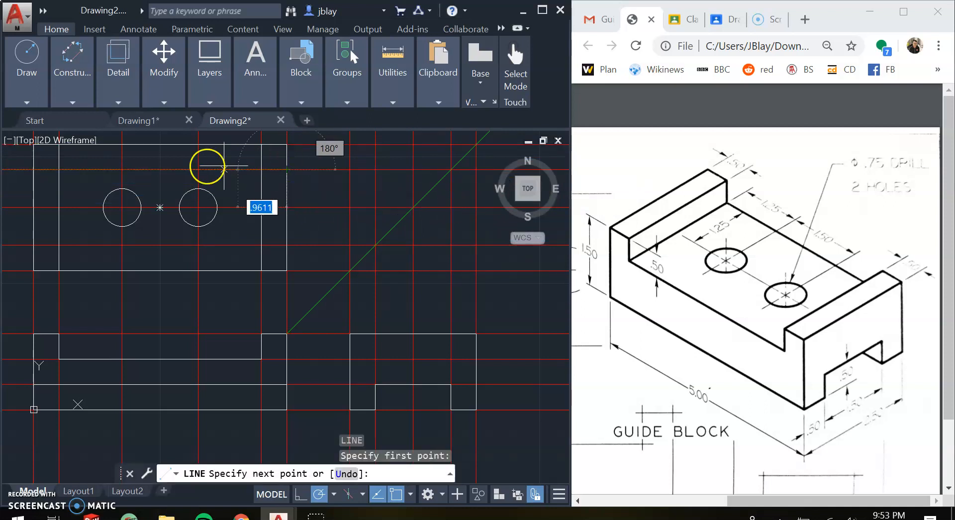
pyautogui.click(33, 169)
pyautogui.press('Escape')
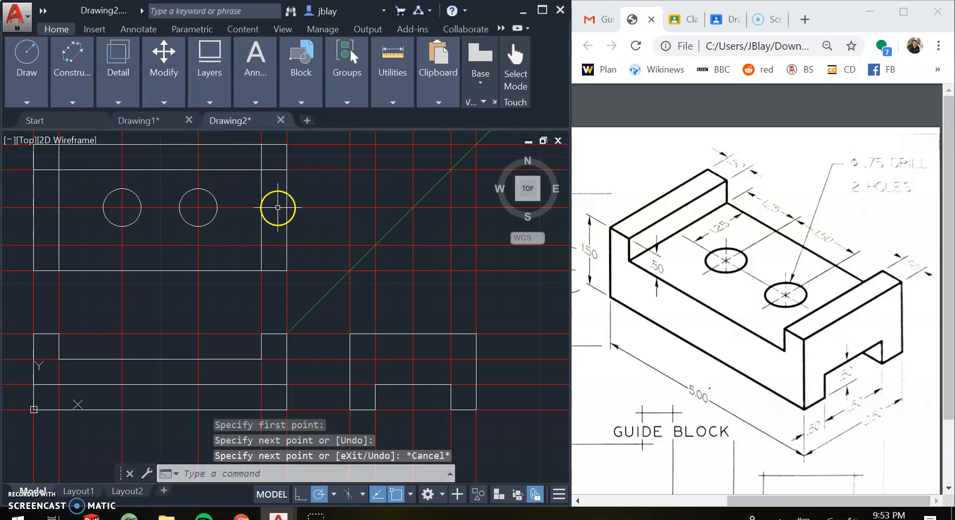
# Draw a line across the top view from its right edge to its left edge along the slot's lower projection line
pyautogui.write('l')
pyautogui.press('Return')
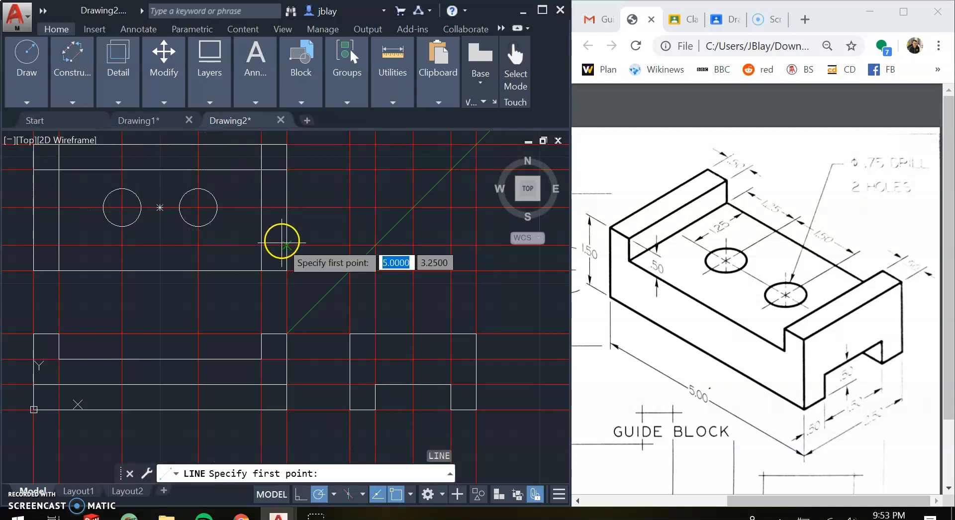
pyautogui.click(287, 245)
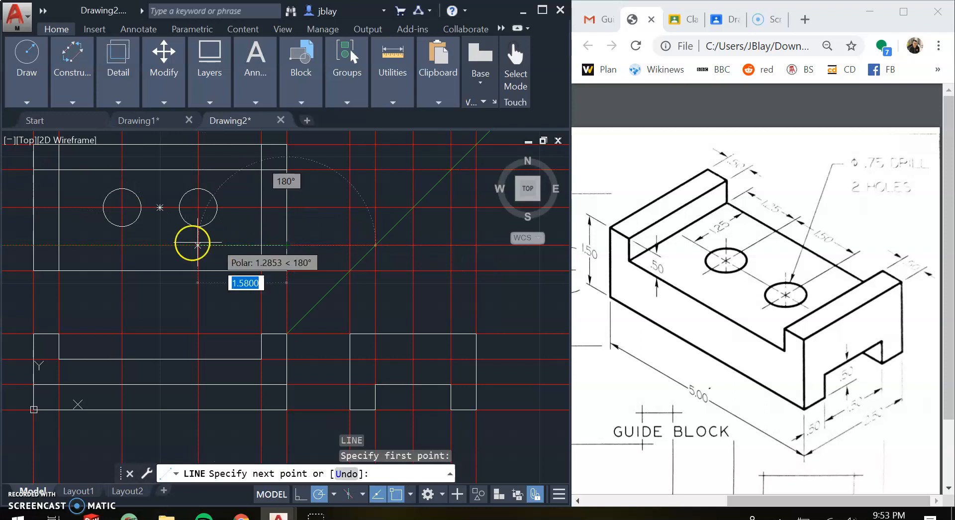
pyautogui.click(33, 245)
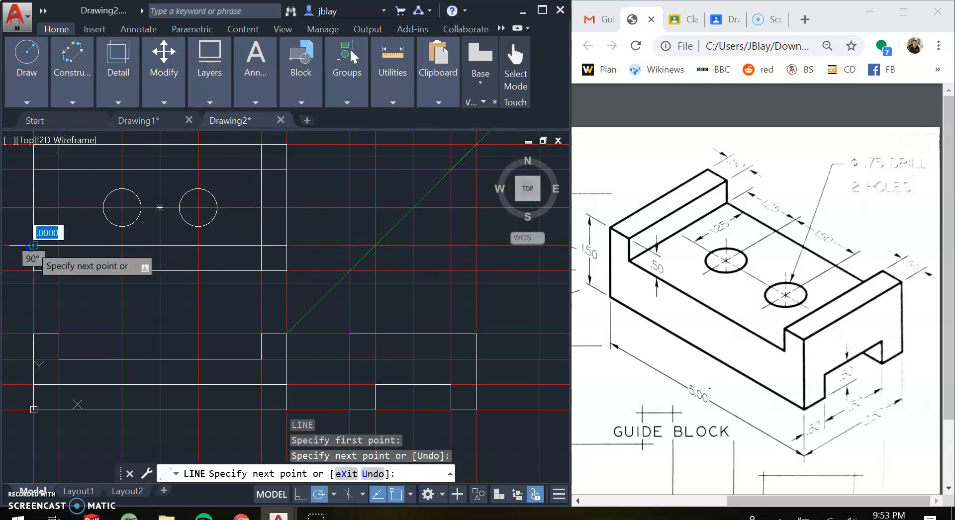
pyautogui.press('Escape')
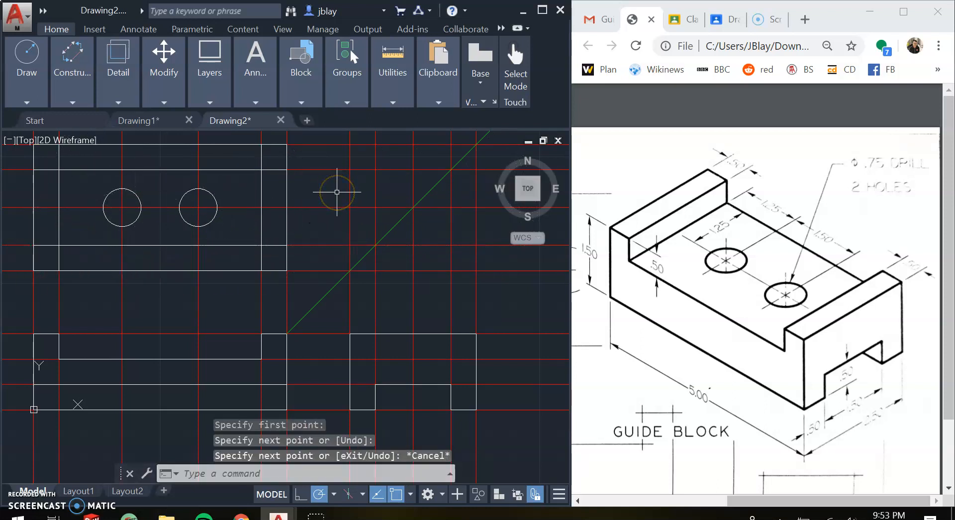
pyautogui.click(261, 191)
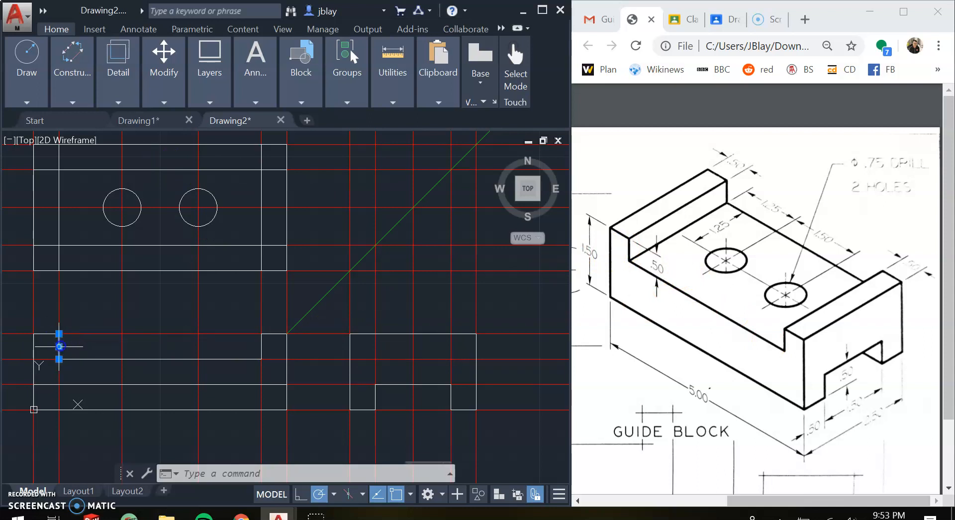
pyautogui.click(101, 358)
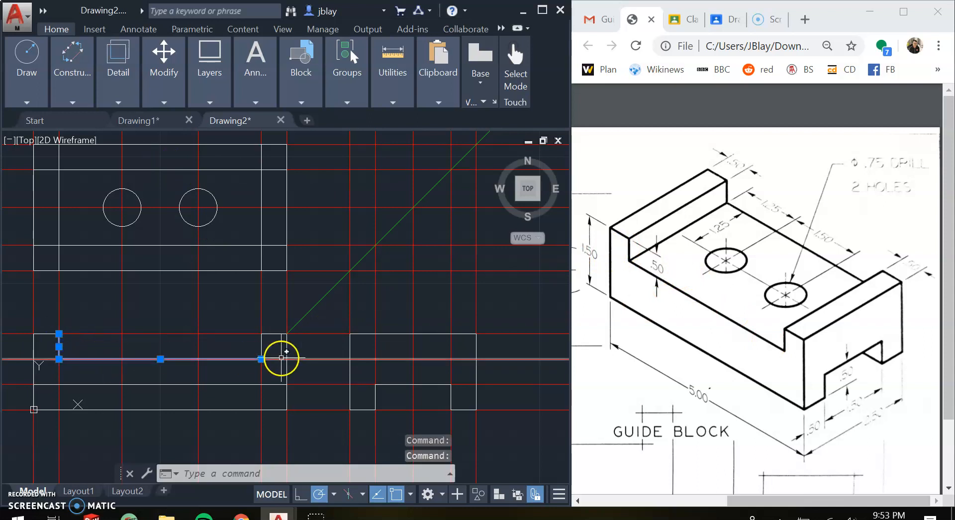
pyautogui.click(261, 346)
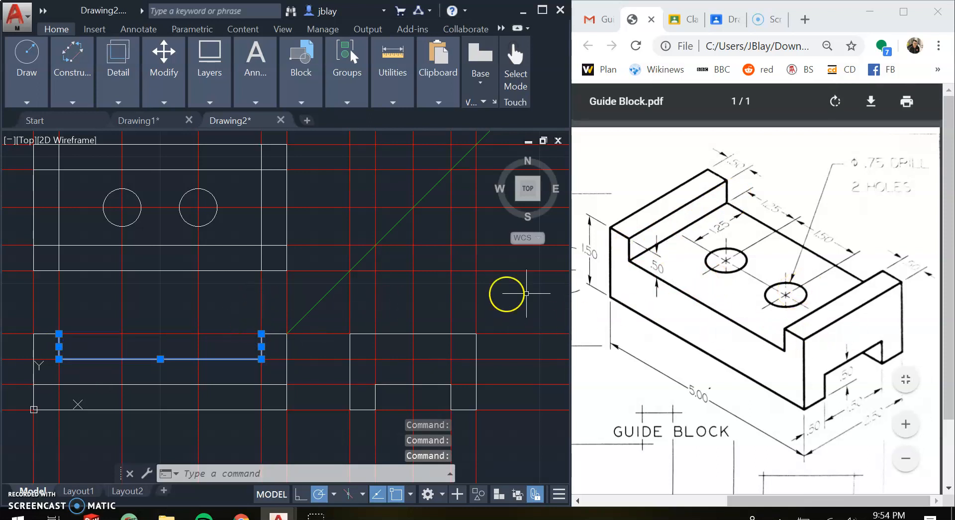
pyautogui.press('Escape')
pyautogui.click(314, 358)
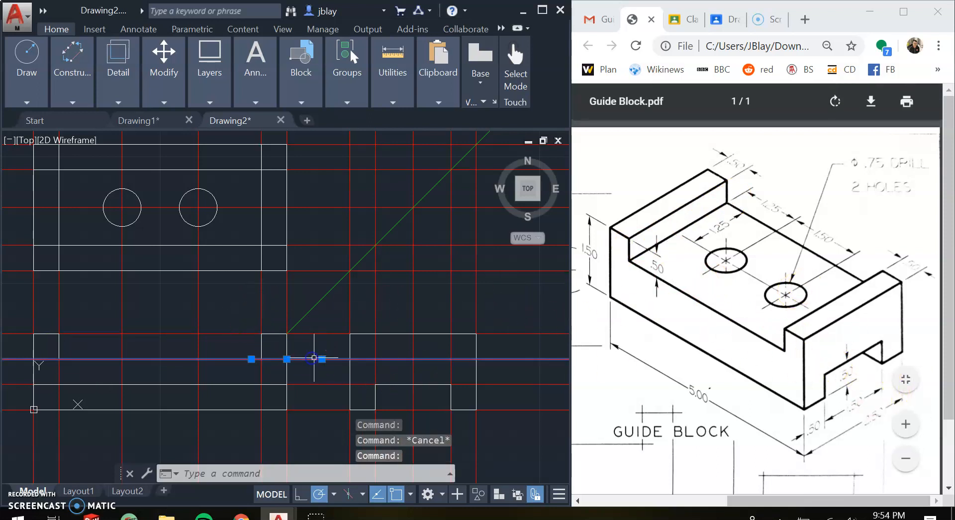
pyautogui.press('Escape')
# Draw a horizontal line across the side view from its left edge to its right edge at the front view's recess floor height
pyautogui.write('l')
pyautogui.press('Return')
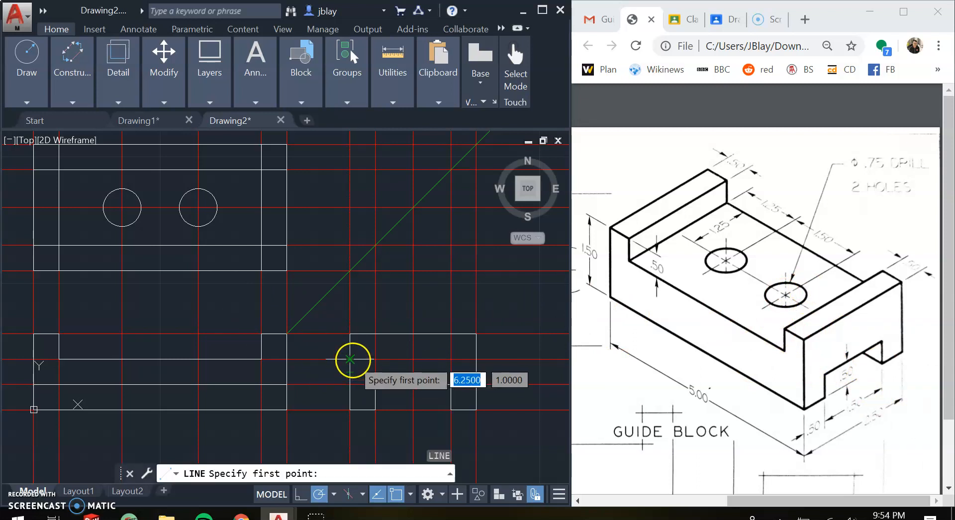
pyautogui.click(350, 359)
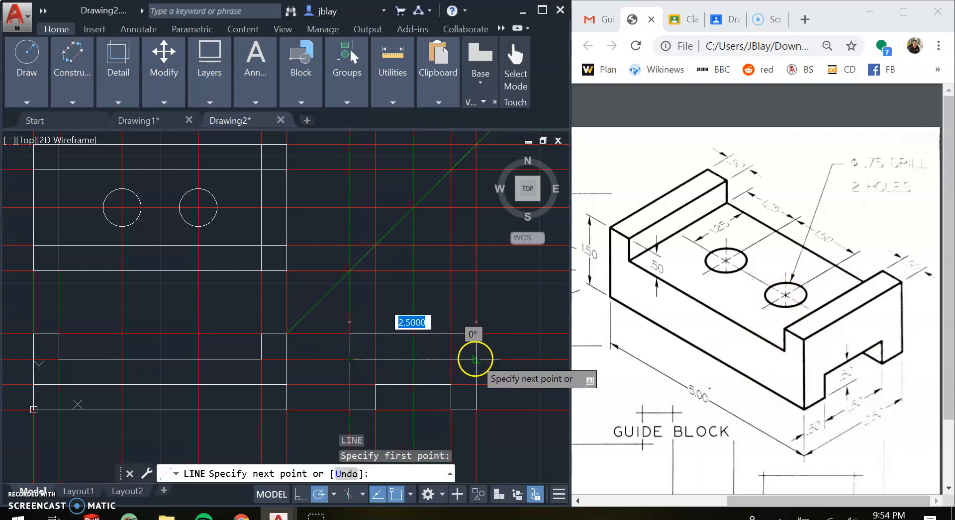
pyautogui.click(475, 359)
pyautogui.press('Escape')
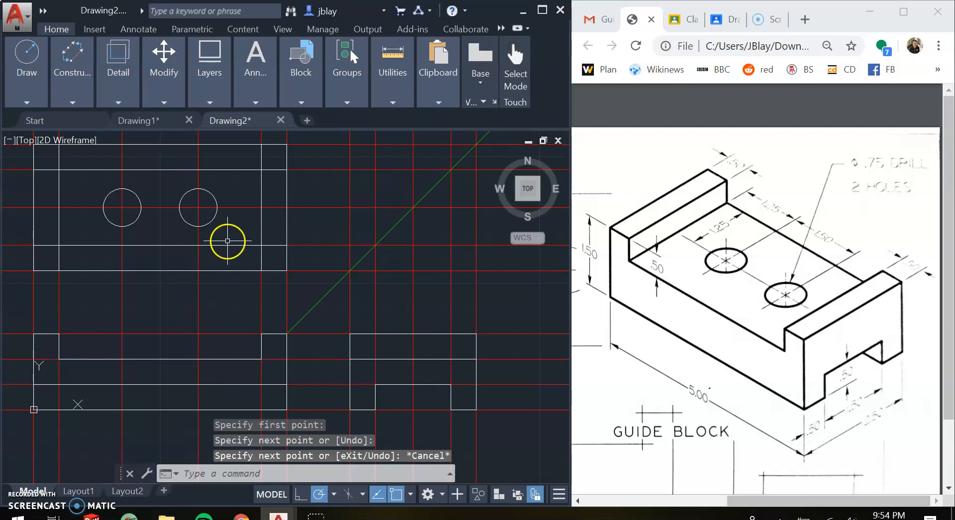
# Turn off the AM_CL layer to hide the construction lines
pyautogui.click(216, 92)
pyautogui.click(133, 142)
pyautogui.click(52, 174)
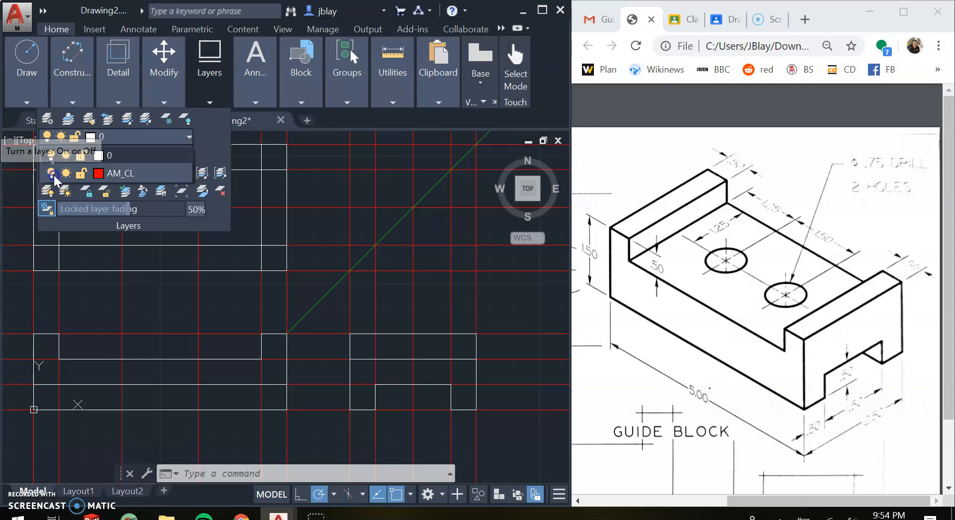
pyautogui.click(251, 221)
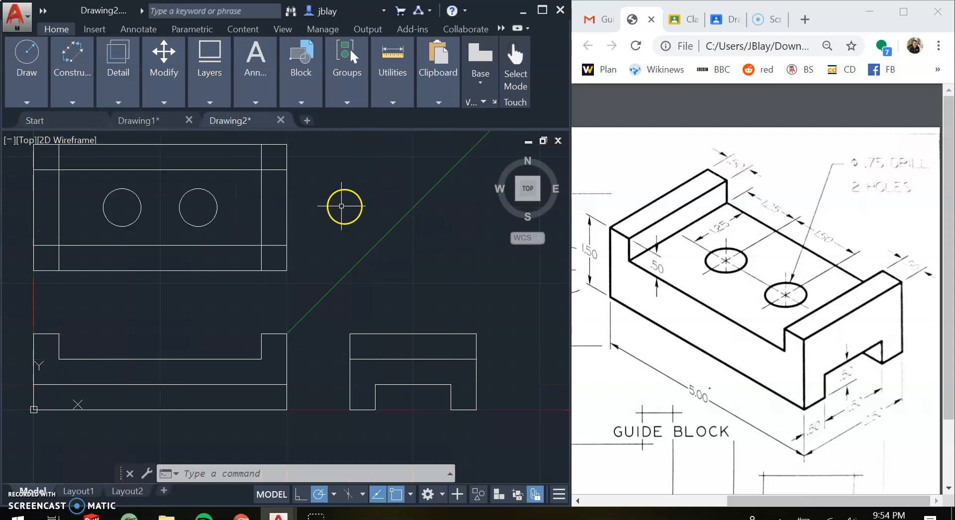
# Set the linetype to HIDDEN for the top view's two slot lines, the front view's slot line and the side view's recess line
pyautogui.click(229, 171)
pyautogui.click(230, 170)
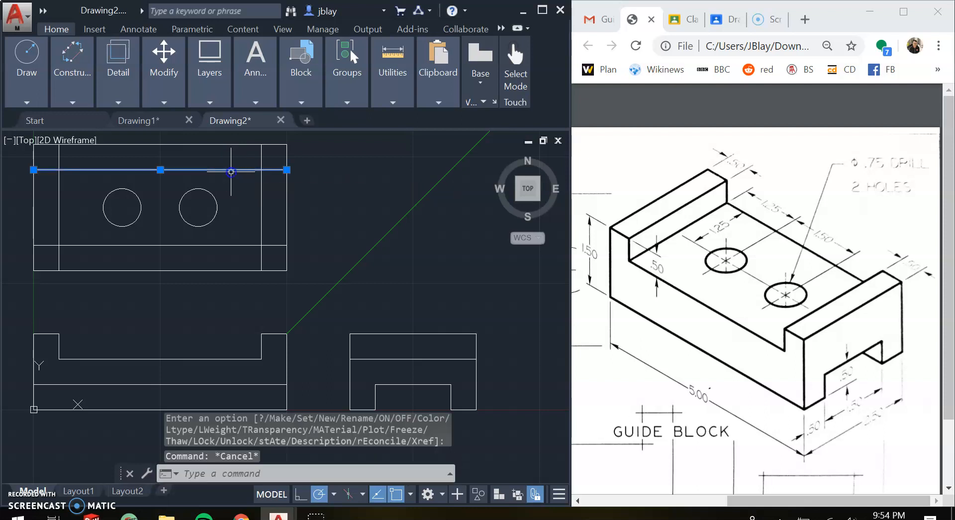
pyautogui.click(235, 259)
pyautogui.click(235, 246)
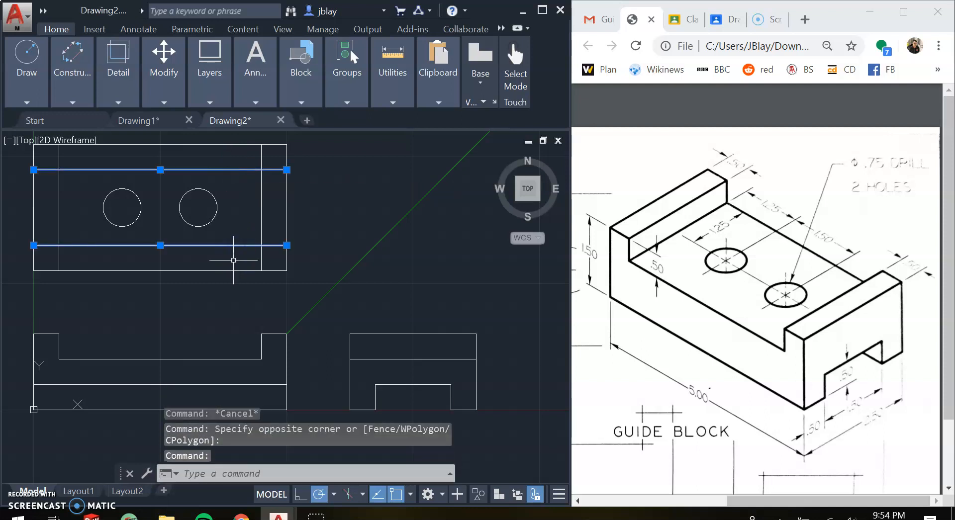
pyautogui.click(229, 384)
pyautogui.click(399, 358)
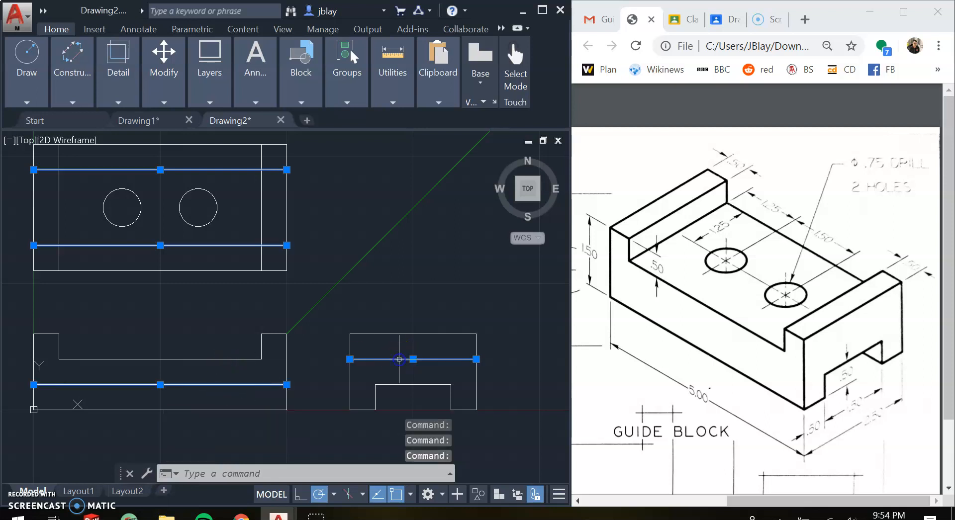
pyautogui.rightClick(399, 359)
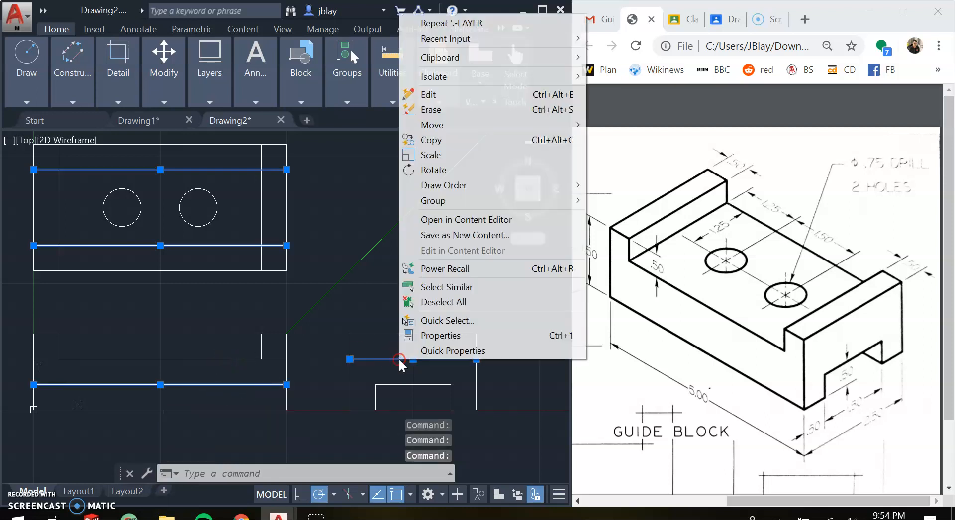
pyautogui.click(435, 336)
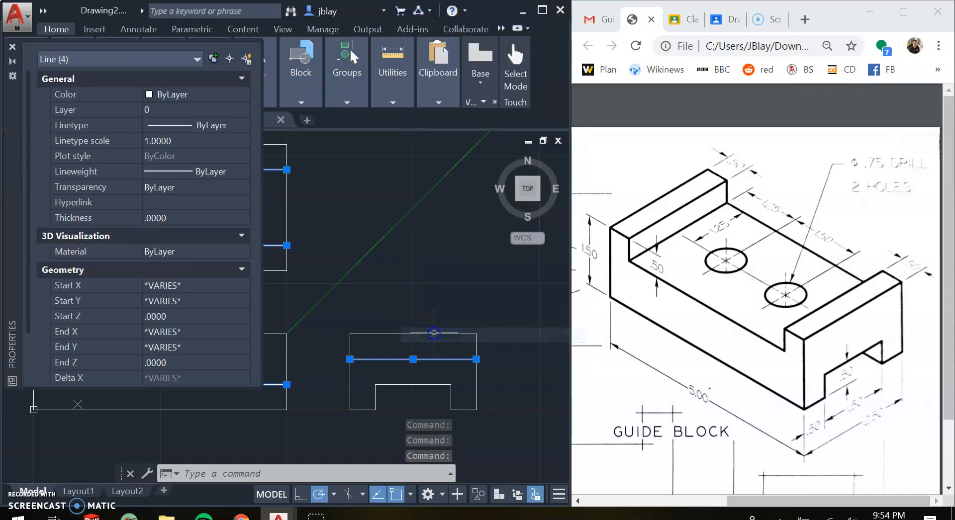
pyautogui.click(211, 125)
pyautogui.click(243, 125)
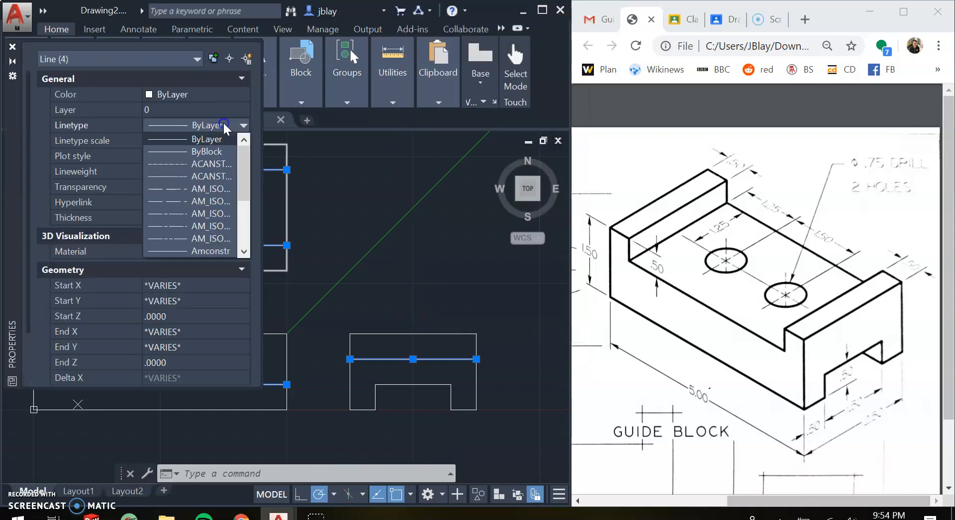
pyautogui.moveTo(241, 191); pyautogui.dragTo(233, 245)
pyautogui.click(224, 227)
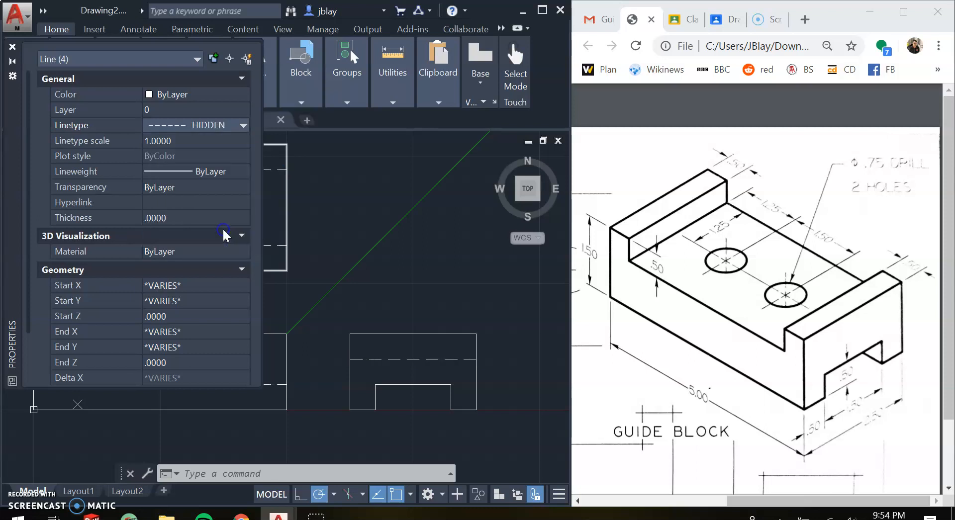
pyautogui.click(12, 47)
pyautogui.press('Escape')
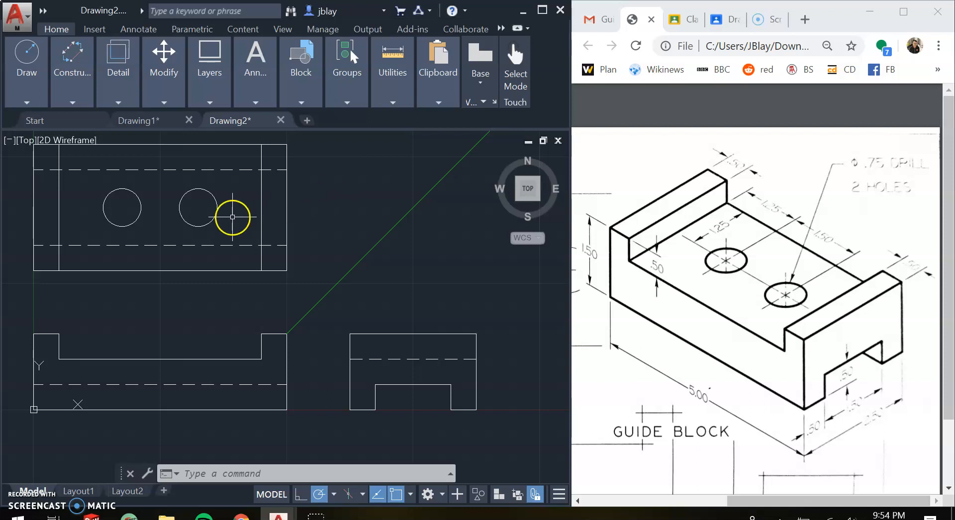
pyautogui.click(214, 222)
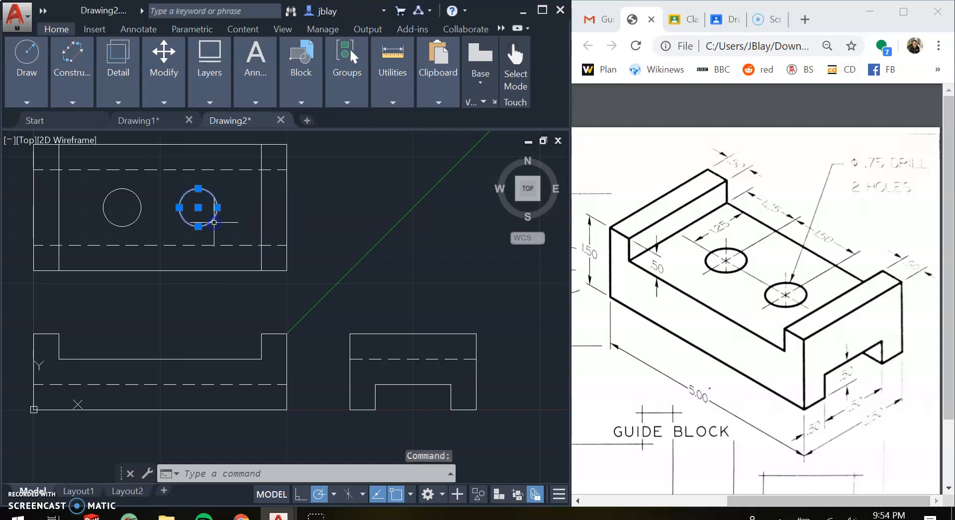
pyautogui.click(141, 219)
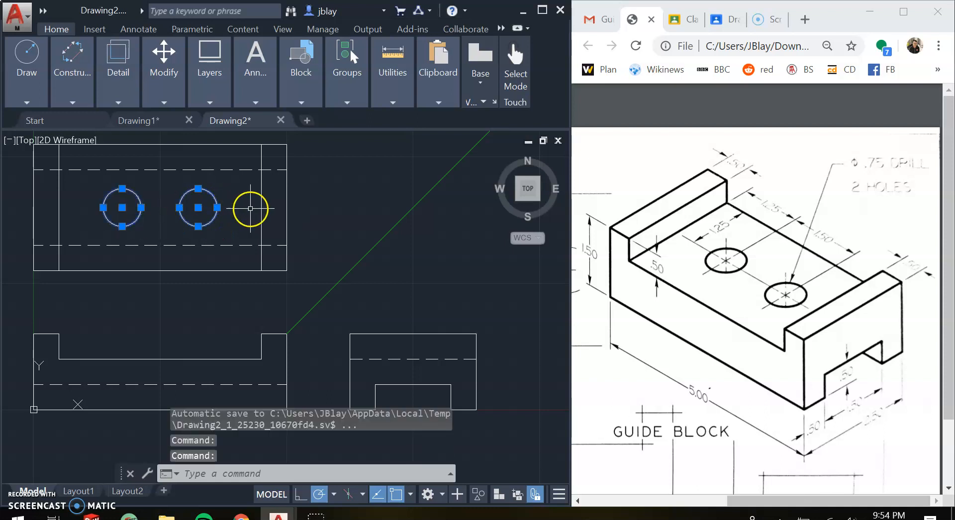
pyautogui.press('Escape')
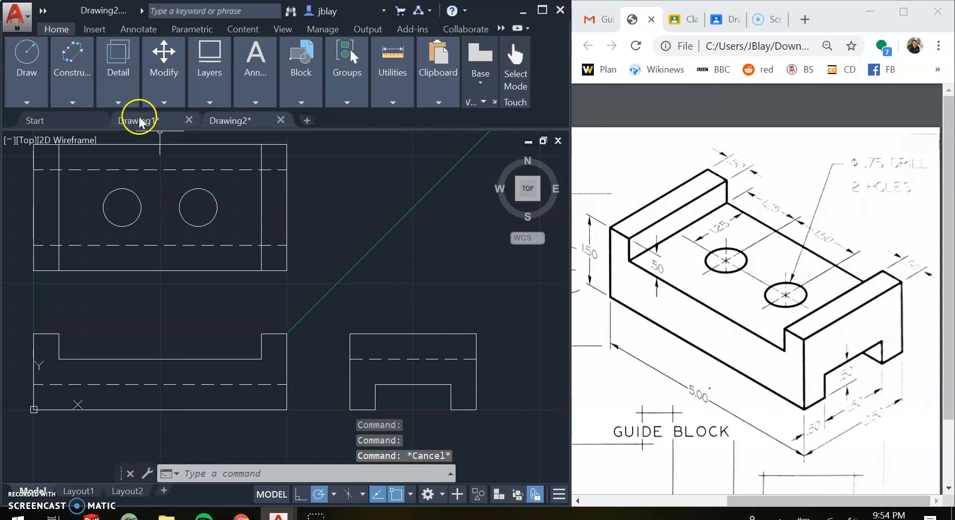
# Add vertical construction lines through the left and right quadrants of both hole circles in the top view
pyautogui.click(85, 94)
pyautogui.click(64, 128)
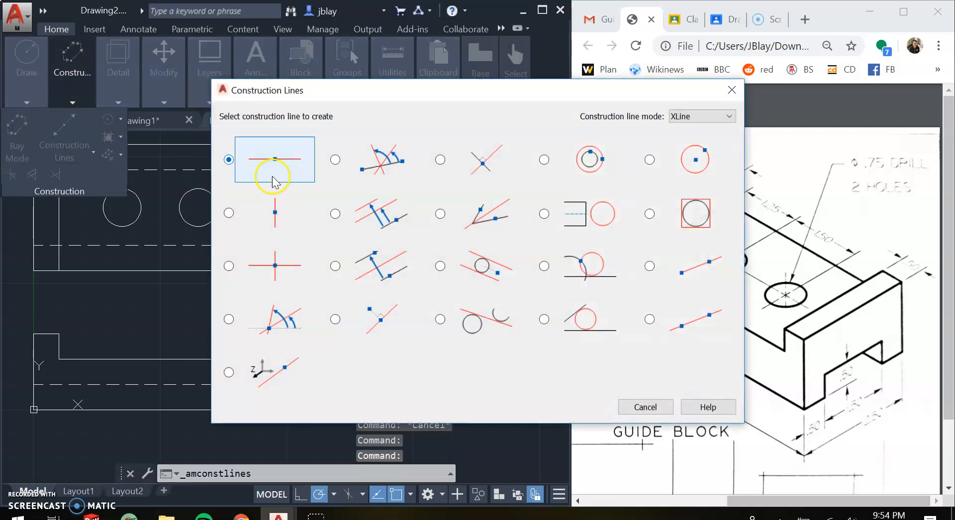
pyautogui.click(275, 209)
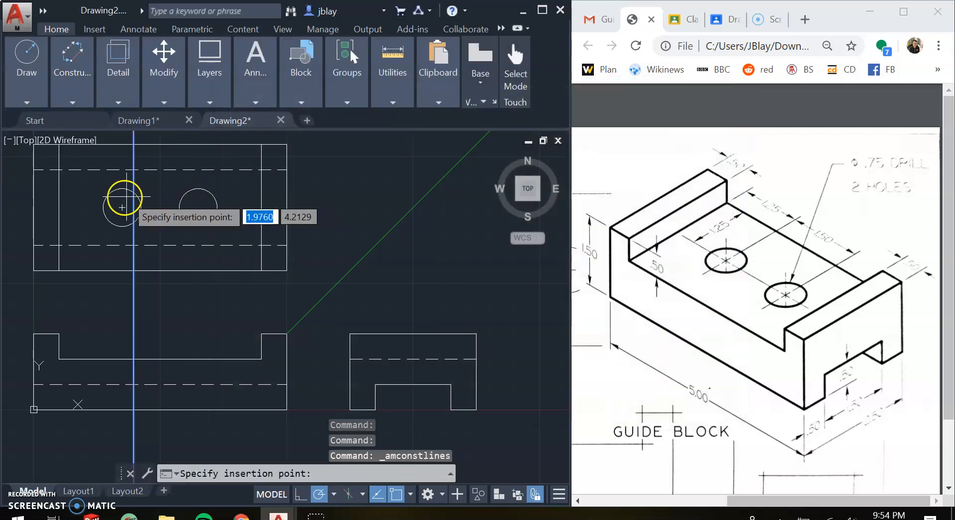
pyautogui.click(104, 208)
pyautogui.click(141, 207)
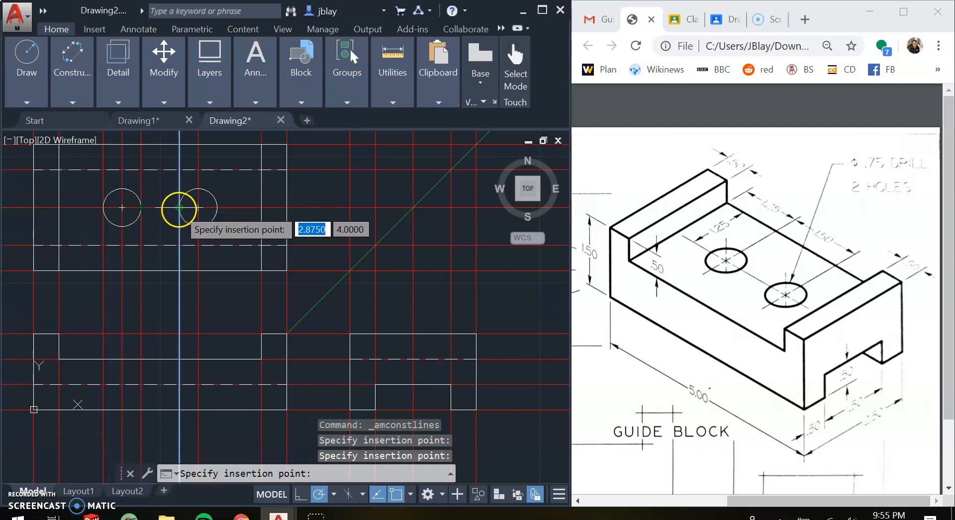
pyautogui.click(179, 208)
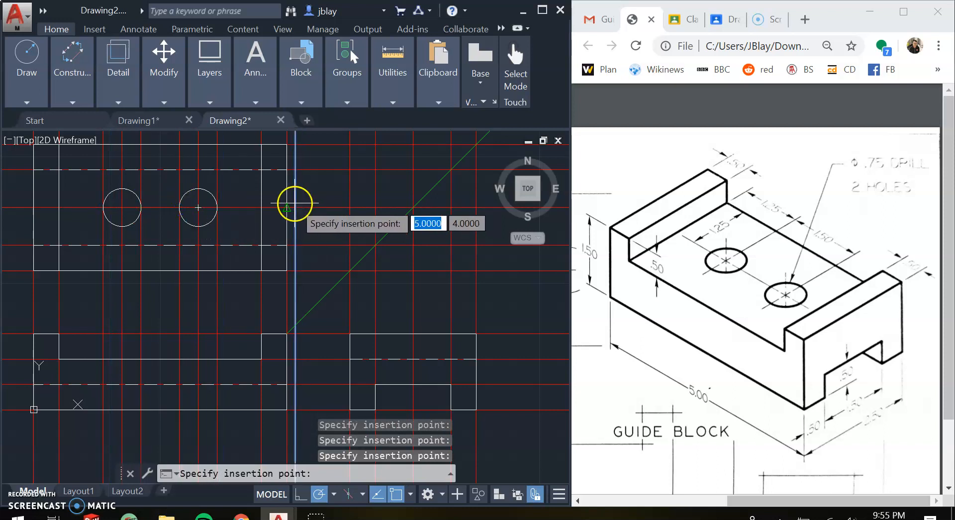
pyautogui.press('Escape')
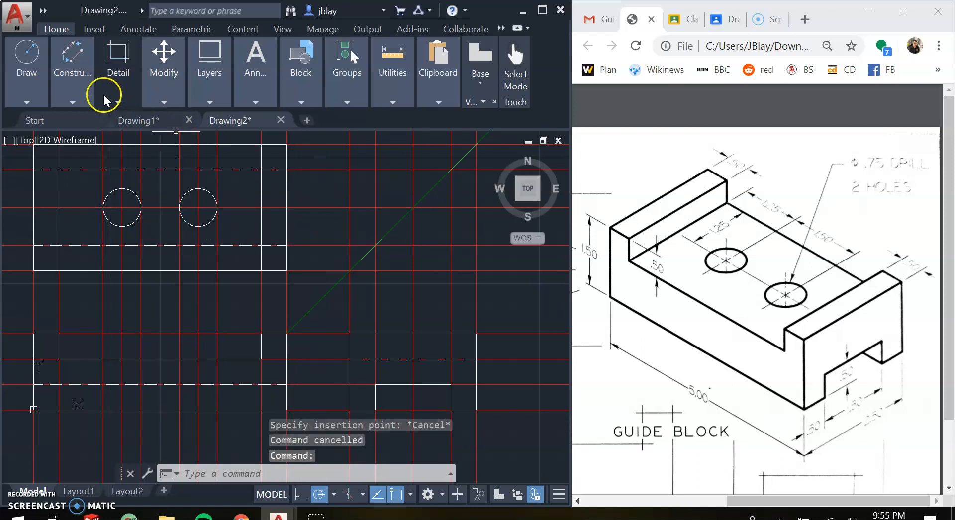
# Add horizontal construction lines through the upper and lower quadrants of the hole circles in the top view
pyautogui.click(72, 75)
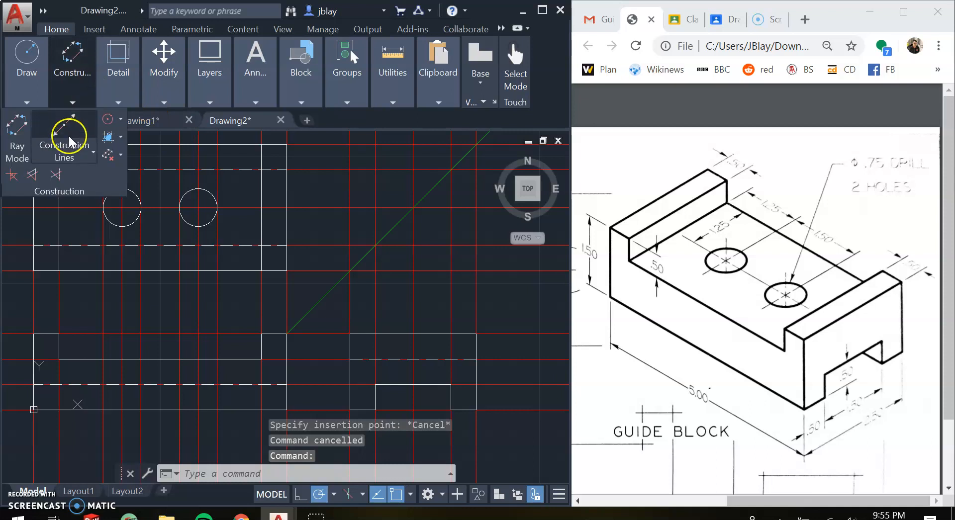
pyautogui.click(69, 149)
pyautogui.click(69, 145)
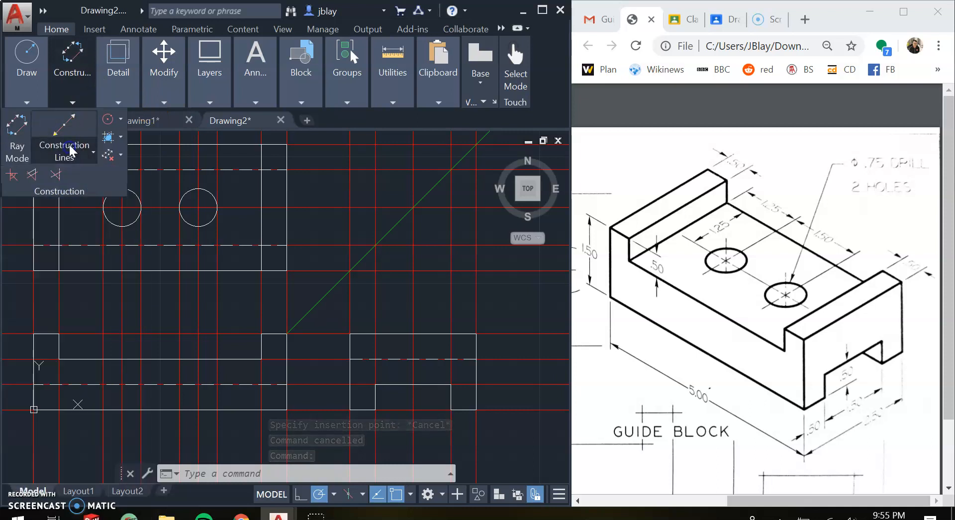
pyautogui.click(73, 131)
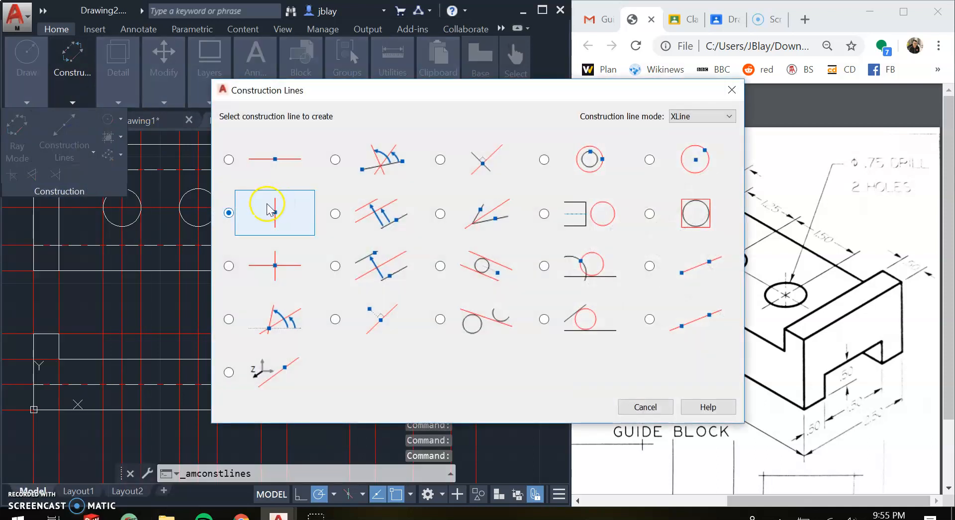
pyautogui.click(275, 159)
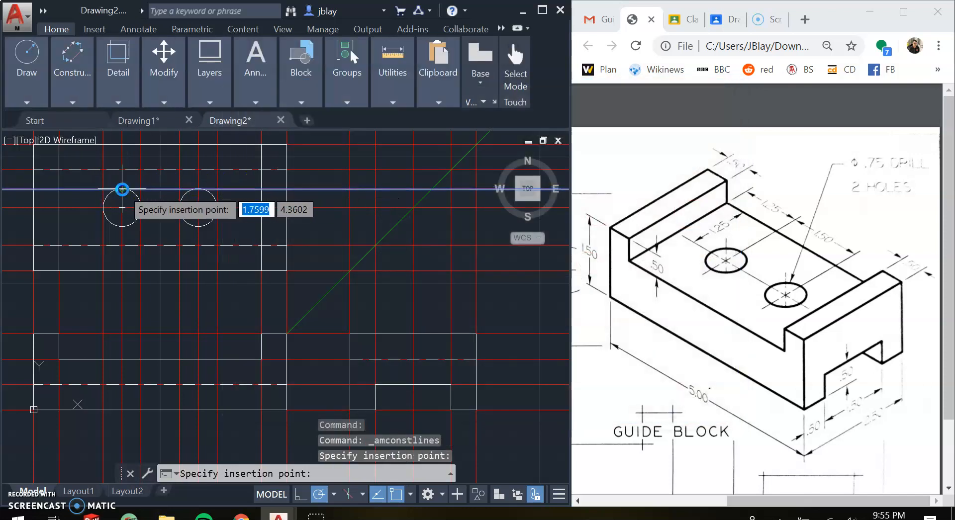
pyautogui.click(121, 227)
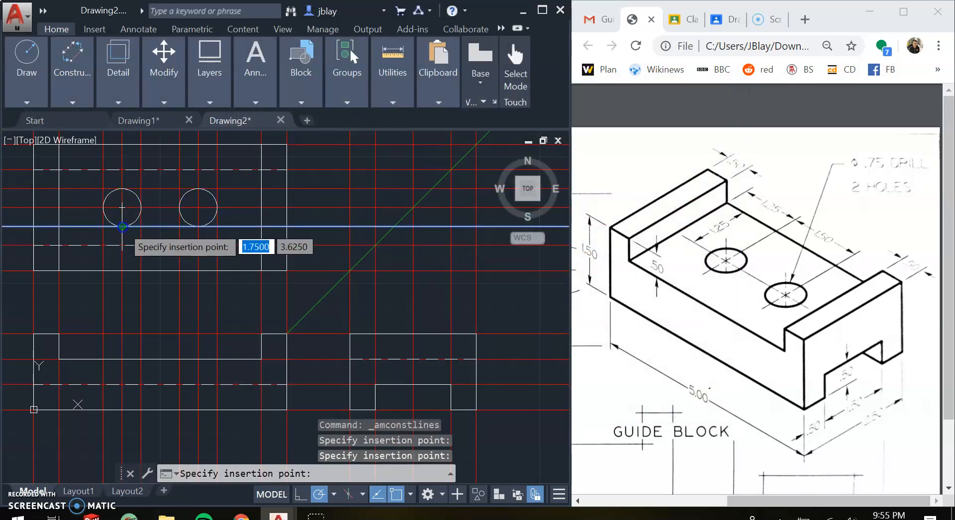
pyautogui.click(198, 227)
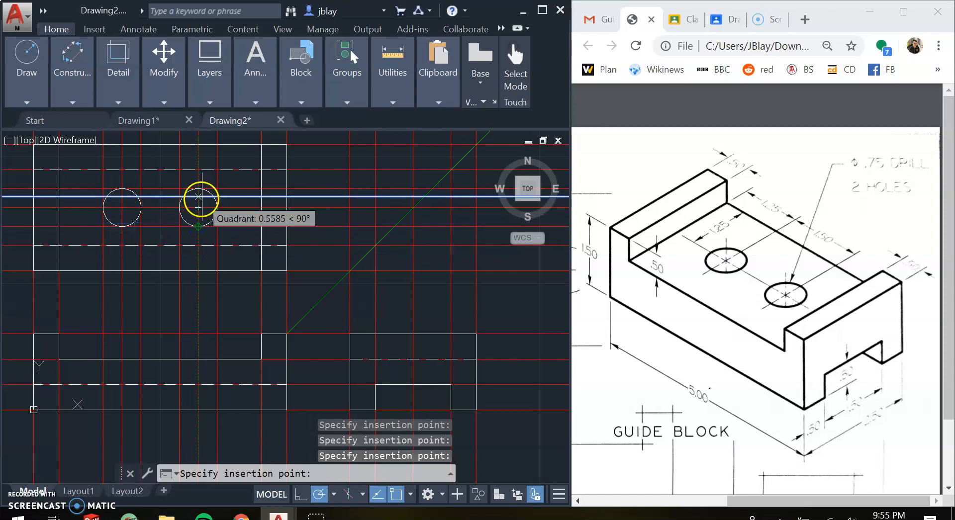
pyautogui.press('Escape')
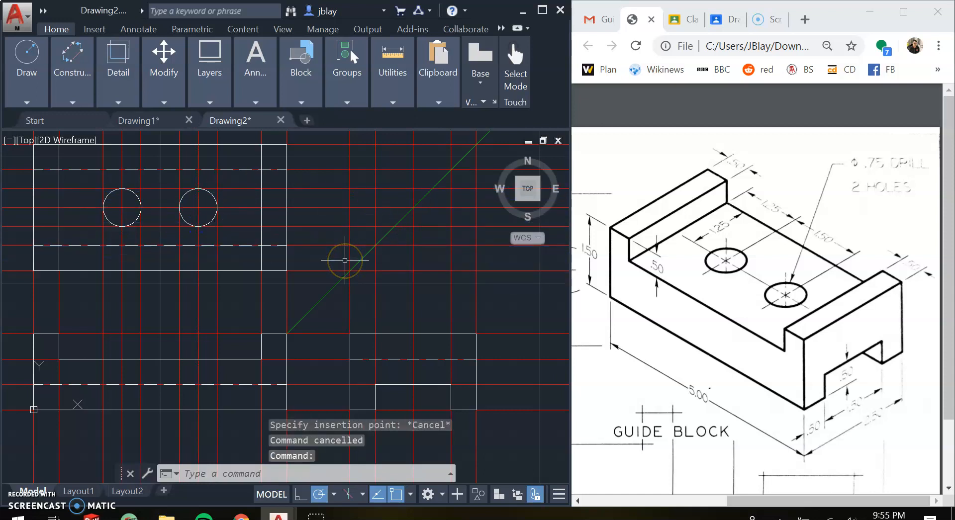
# Undo the construction lines just added around the holes and turn the AM_CL layer on
pyautogui.write('u')
pyautogui.press('Return')
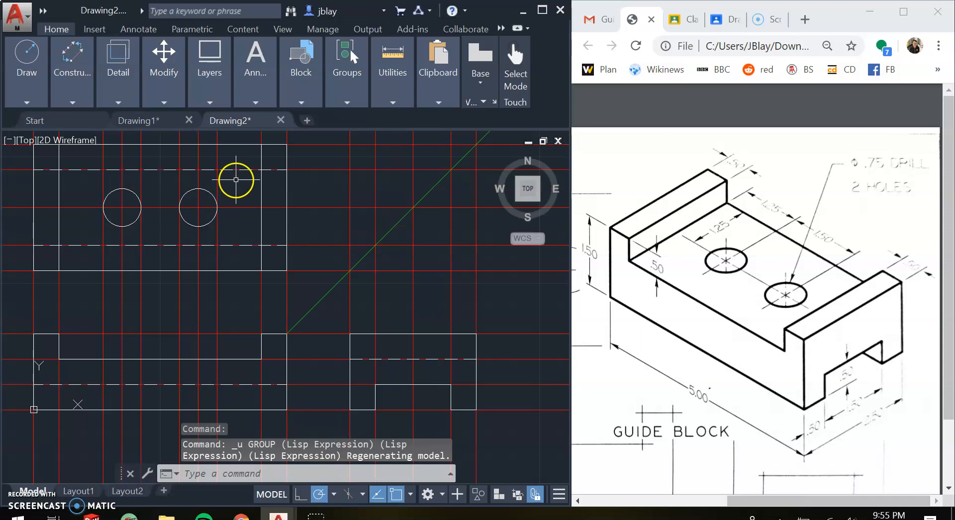
pyautogui.click(210, 104)
pyautogui.click(126, 137)
pyautogui.click(50, 171)
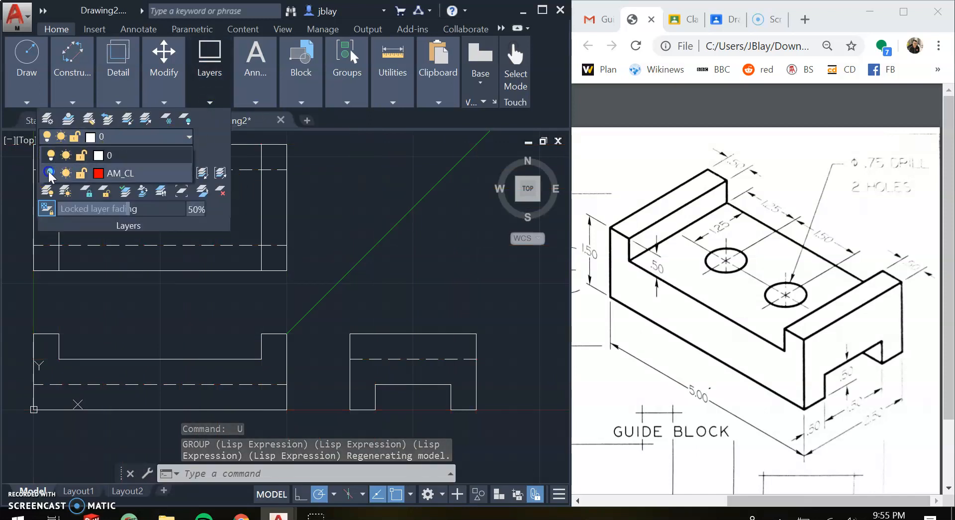
pyautogui.click(317, 188)
pyautogui.click(323, 192)
# Project the holes' upper and lower quadrants from the top view with horizontal construction lines
pyautogui.click(79, 85)
pyautogui.click(64, 129)
pyautogui.click(263, 180)
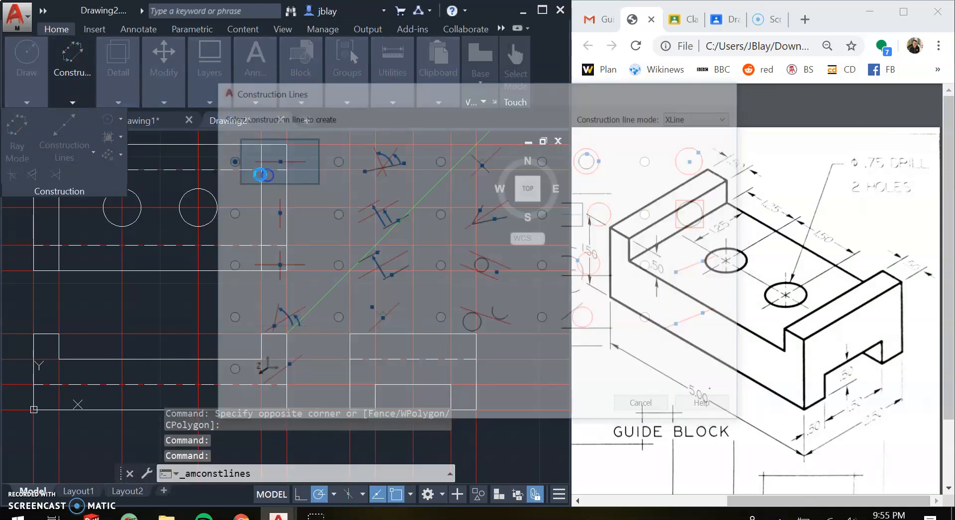
pyautogui.click(121, 226)
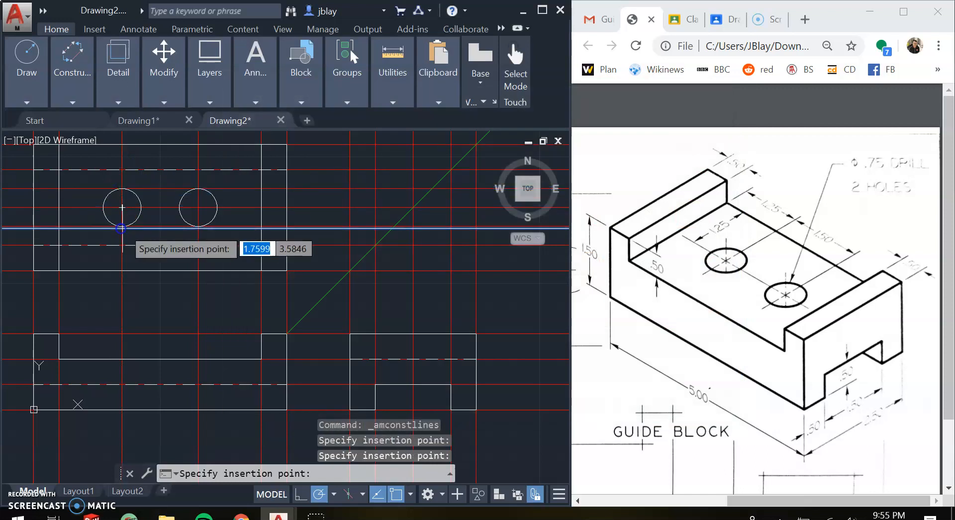
pyautogui.press('Escape')
# Add vertical construction lines through both holes' side quadrants and where the holes' horizontal projections meet the 45-degree line
pyautogui.moveTo(82, 88)
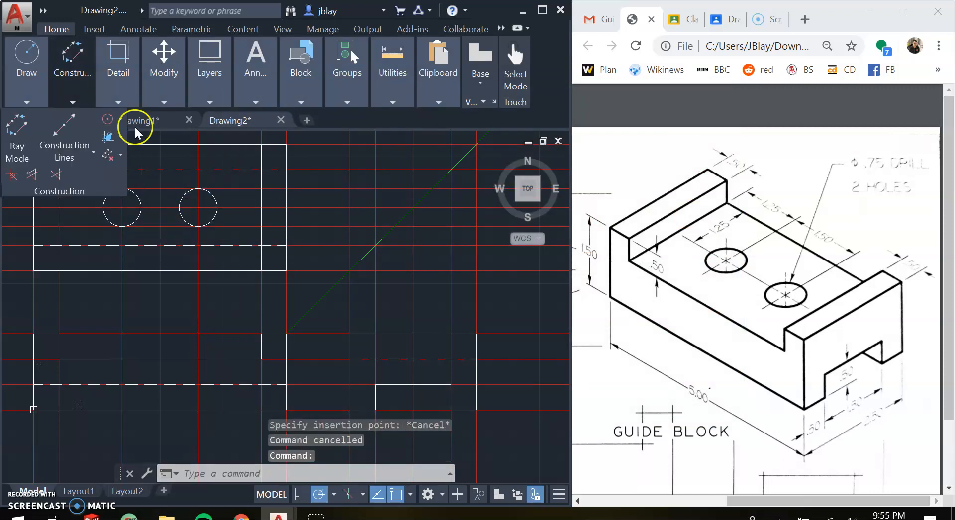
pyautogui.click(63, 145)
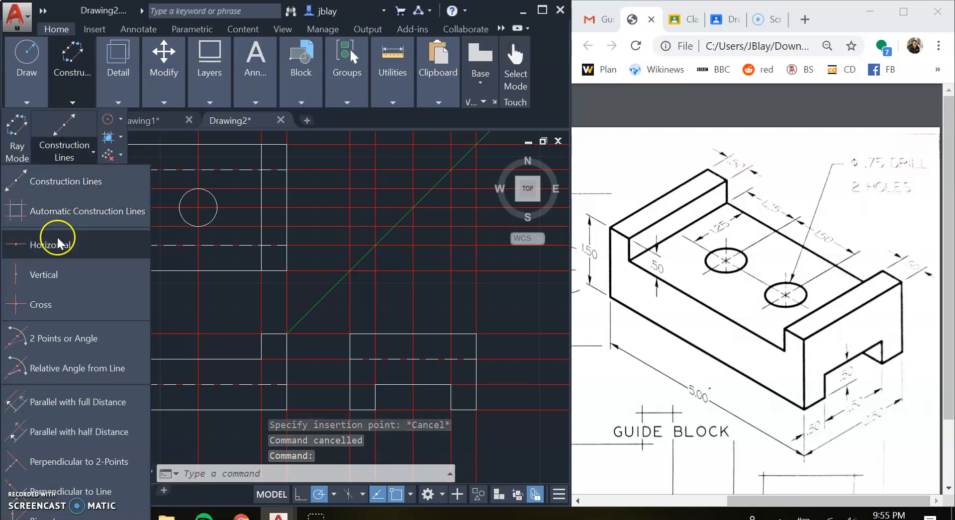
pyautogui.click(54, 273)
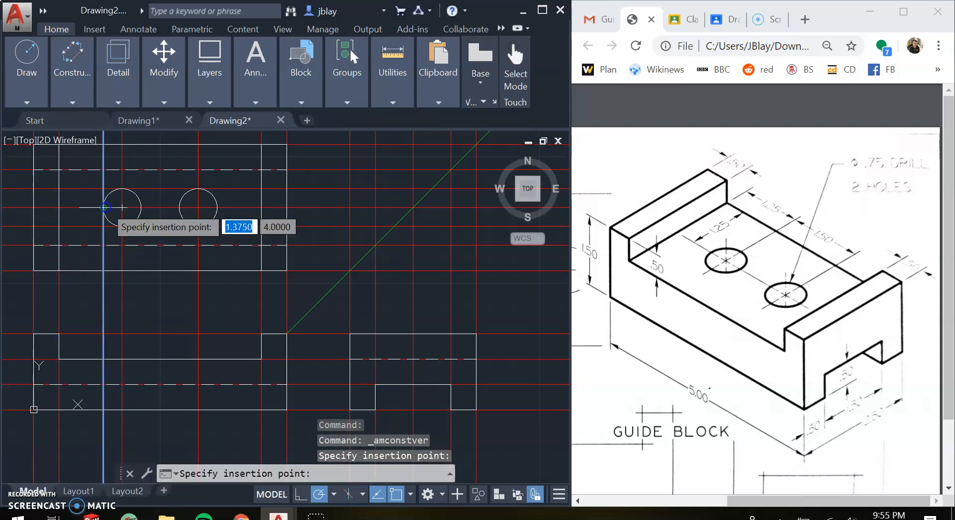
pyautogui.click(122, 207)
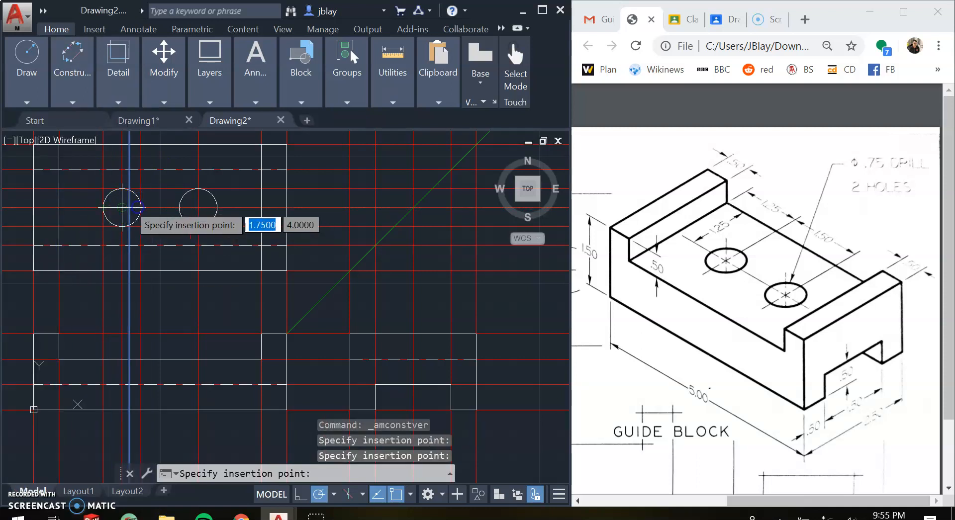
pyautogui.click(183, 209)
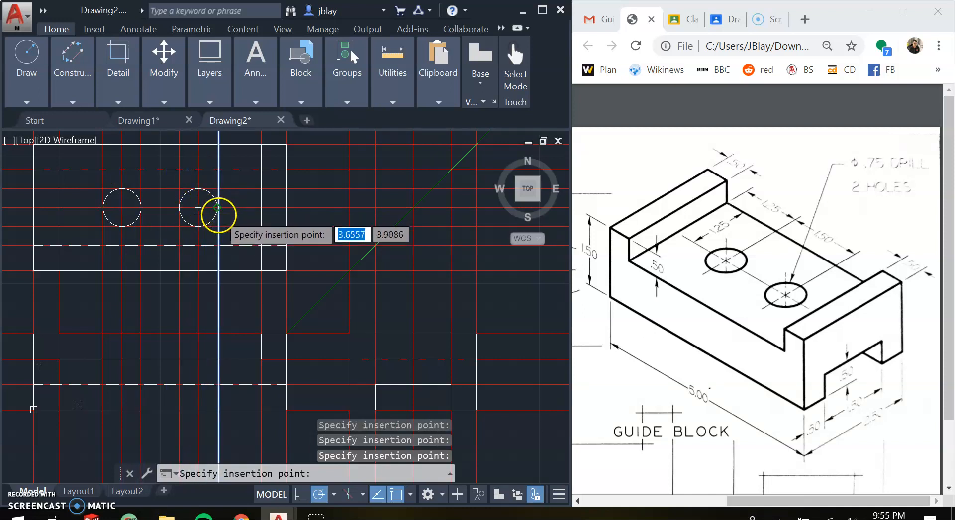
pyautogui.click(218, 209)
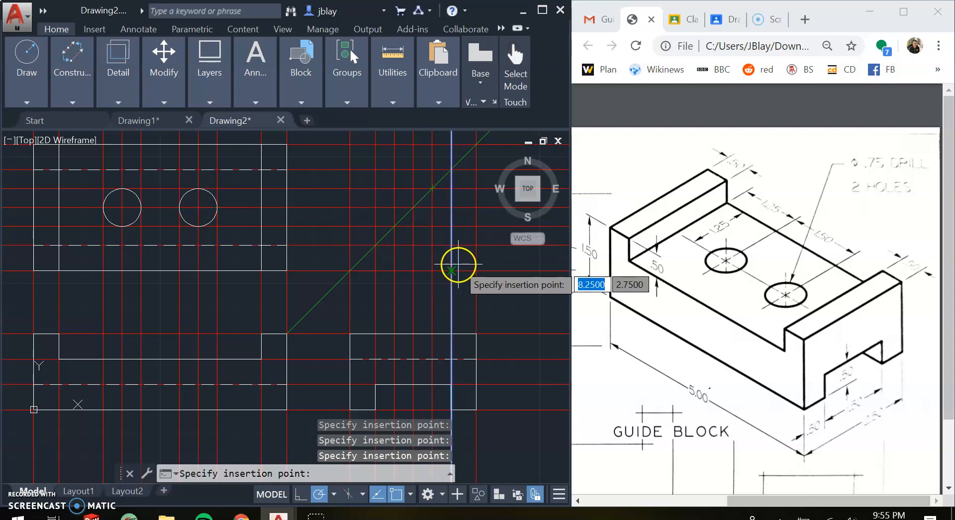
pyautogui.moveTo(458, 264); pyautogui.dragTo(460, 234, button='middle')
pyautogui.press('Escape')
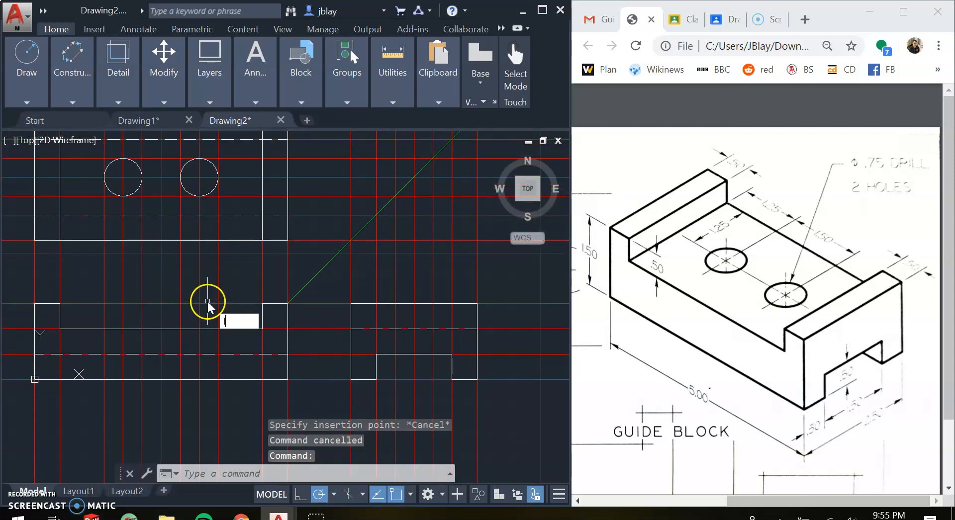
# Draw the left hole's two vertical edges in the front view from the recess floor to the base line
pyautogui.write('l')
pyautogui.press('Return')
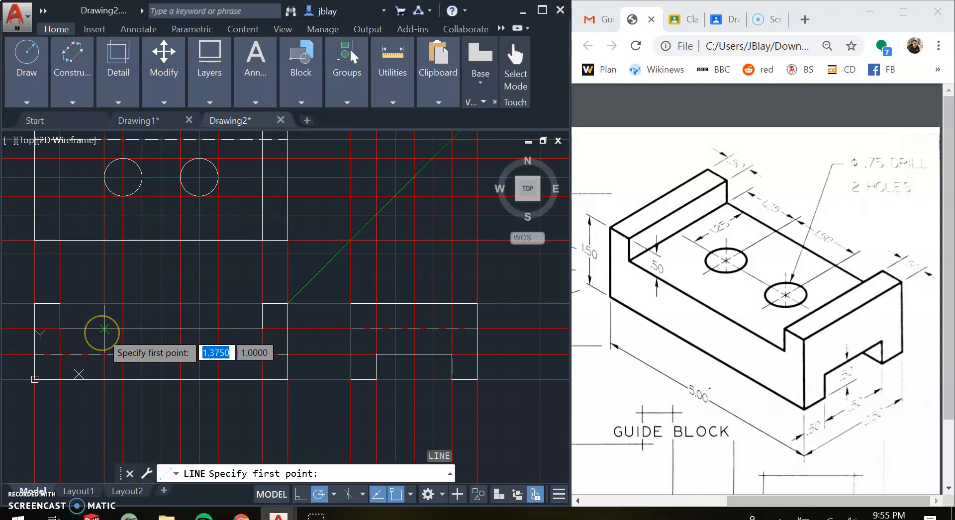
pyautogui.click(104, 328)
pyautogui.click(104, 379)
pyautogui.press('Escape')
pyautogui.write('l')
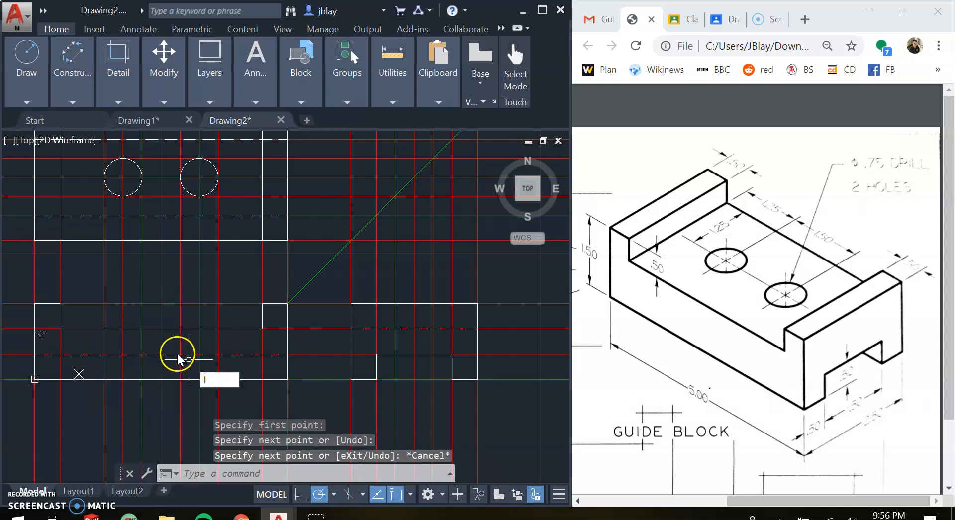
pyautogui.press('Return')
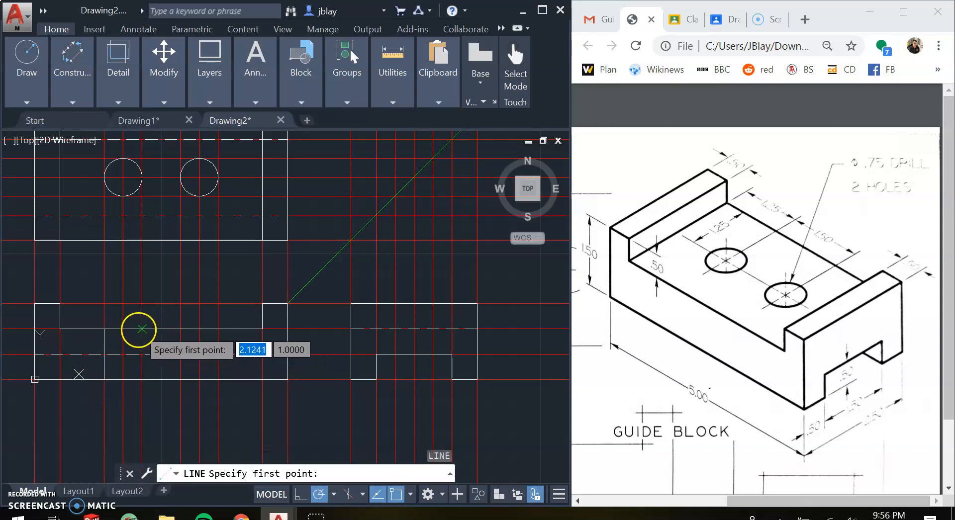
pyautogui.click(142, 328)
pyautogui.click(142, 379)
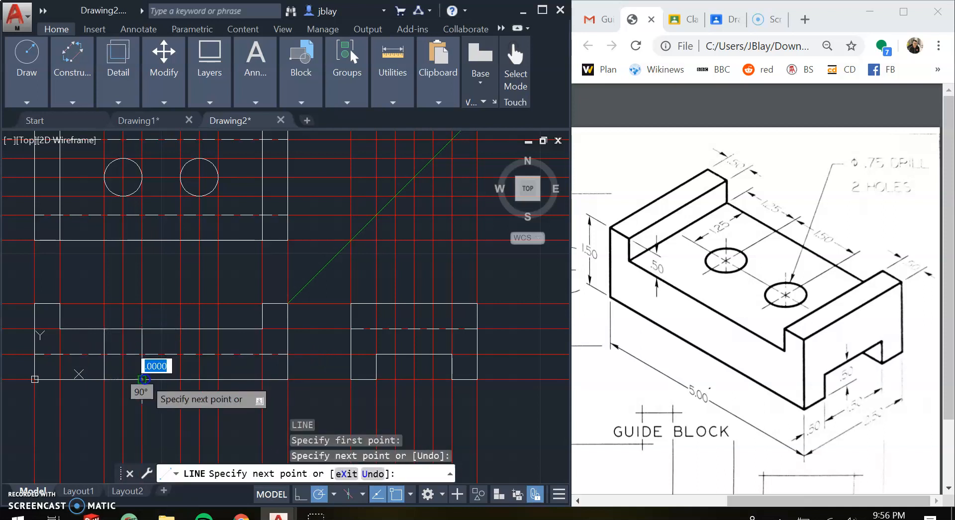
pyautogui.press('Escape')
# Draw the right hole's two vertical edges in the front view from the recess floor to the base line
pyautogui.press('Return')
pyautogui.click(181, 329)
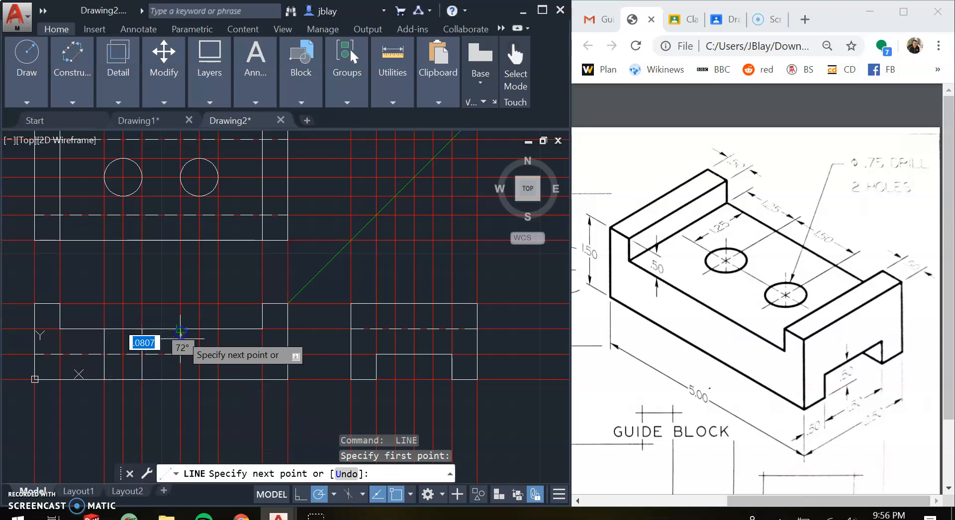
pyautogui.click(181, 379)
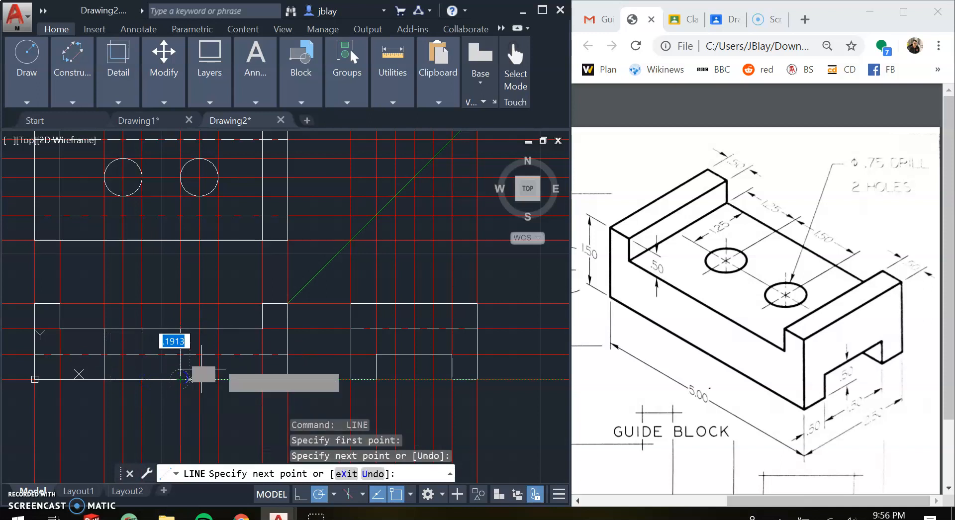
pyautogui.press('Escape')
pyautogui.press('Return')
pyautogui.click(218, 329)
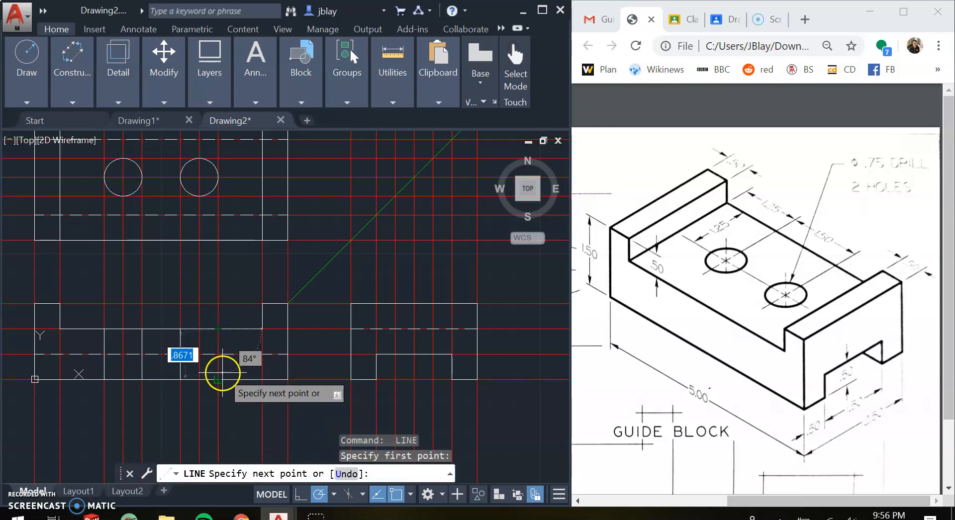
pyautogui.click(219, 379)
pyautogui.press('Escape')
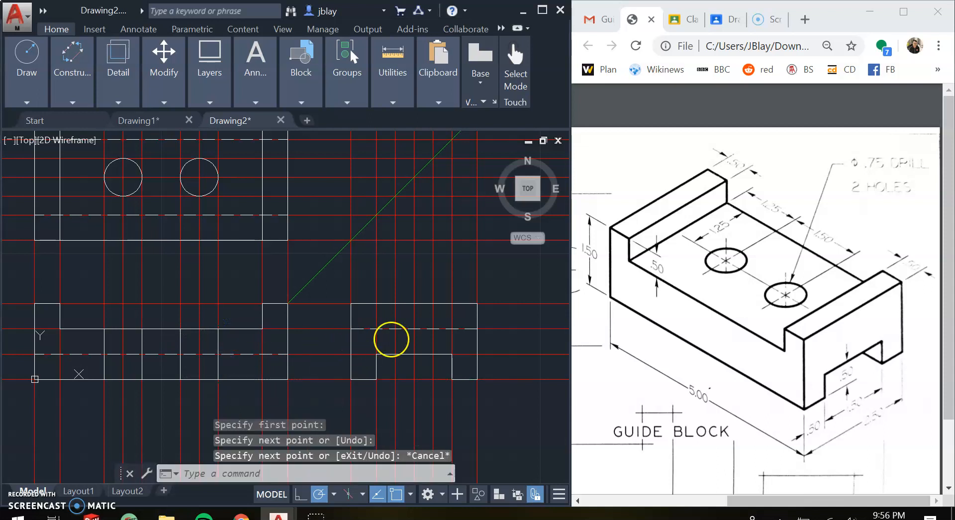
# Try a short vertical hole edge line down from the side view's recess line, and delete it
pyautogui.press('Return')
pyautogui.click(392, 328)
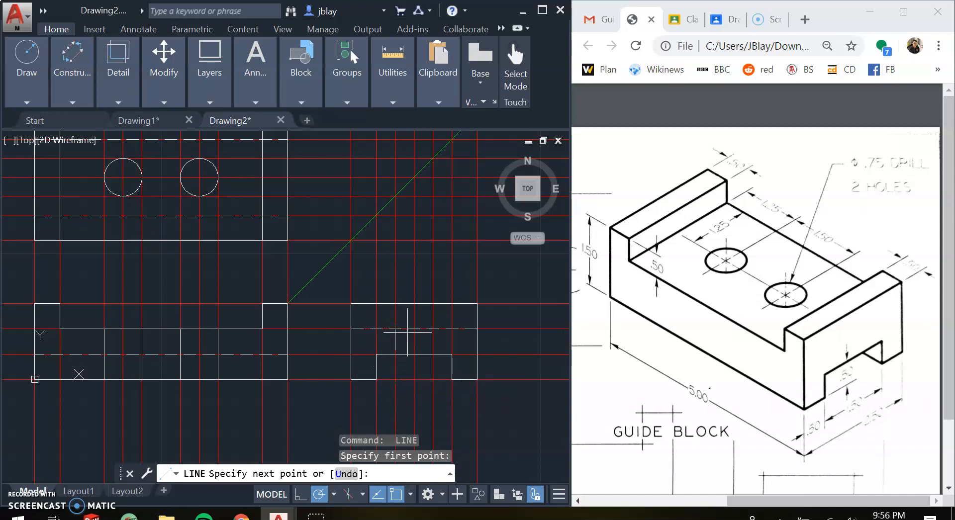
pyautogui.click(418, 343)
pyautogui.press('Escape')
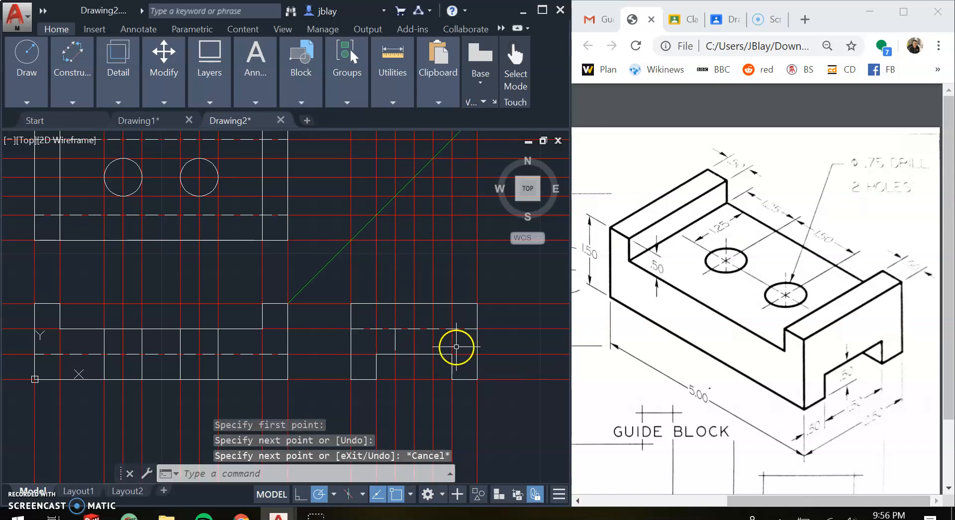
pyautogui.click(399, 341)
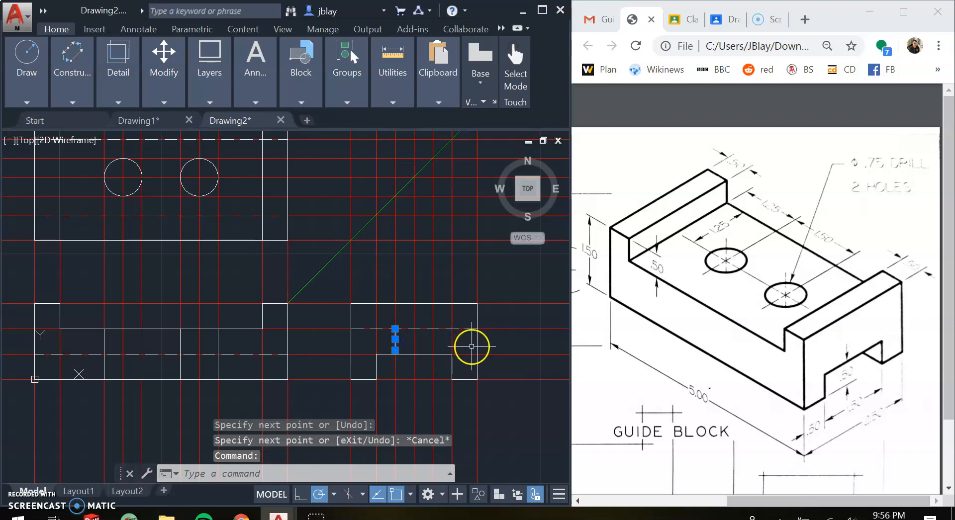
pyautogui.press('Delete')
# Draw the hole's two vertical edges in the side view from the dashed recess line down to the top of the slot
pyautogui.write('l')
pyautogui.press('Return')
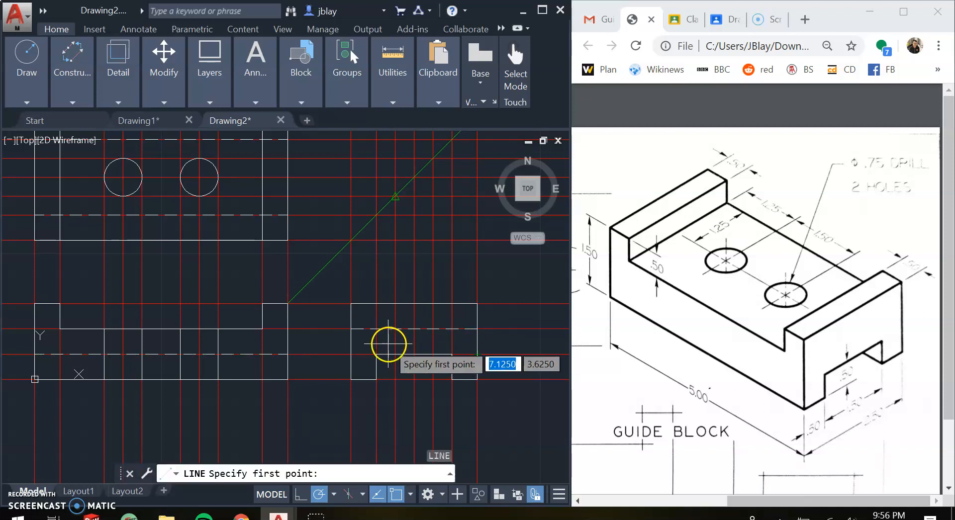
pyautogui.click(395, 329)
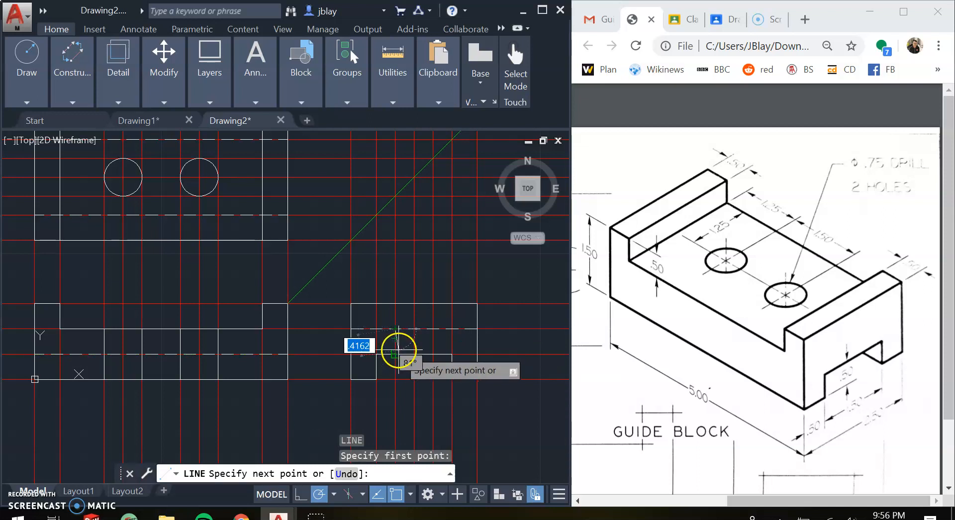
pyautogui.click(395, 353)
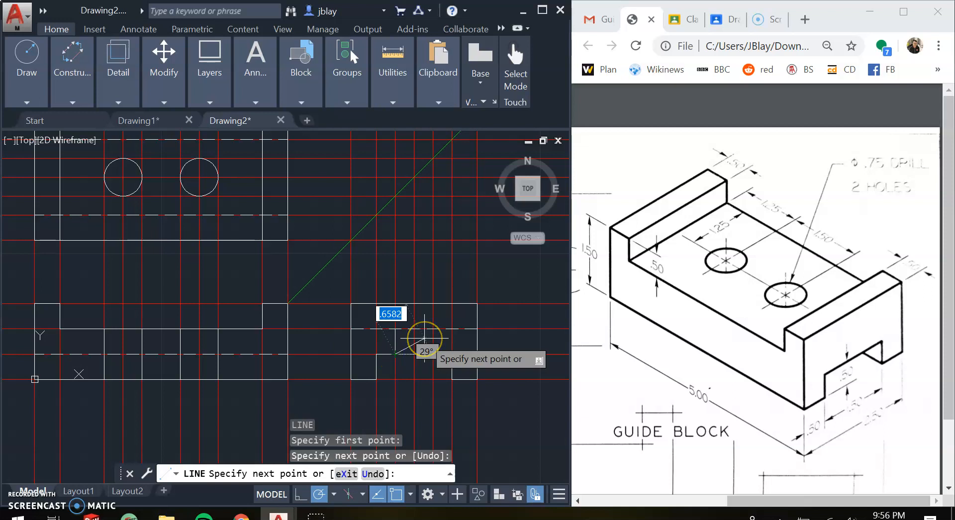
pyautogui.press('Escape')
pyautogui.press('space')
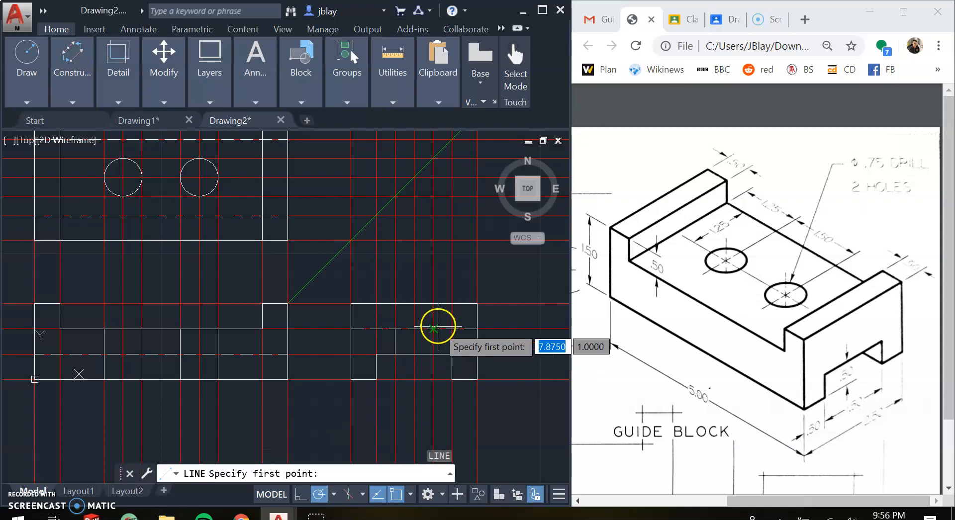
pyautogui.click(434, 328)
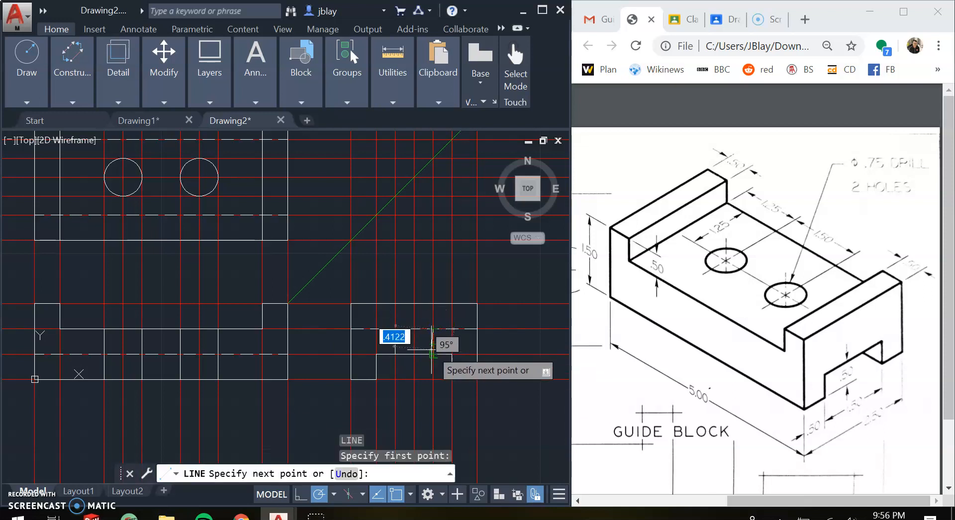
pyautogui.click(434, 343)
pyautogui.press('Escape')
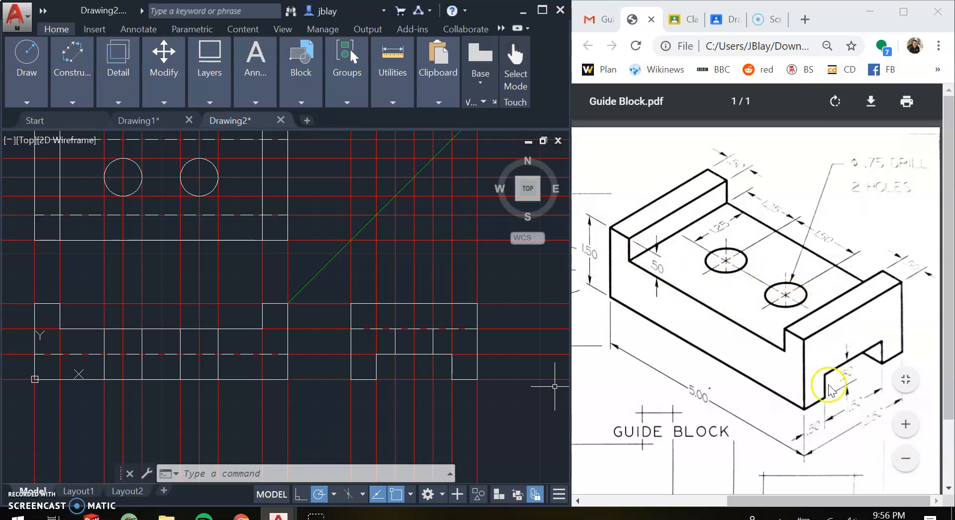
# Delete the four full-height vertical hole edges in the front view
pyautogui.click(218, 368)
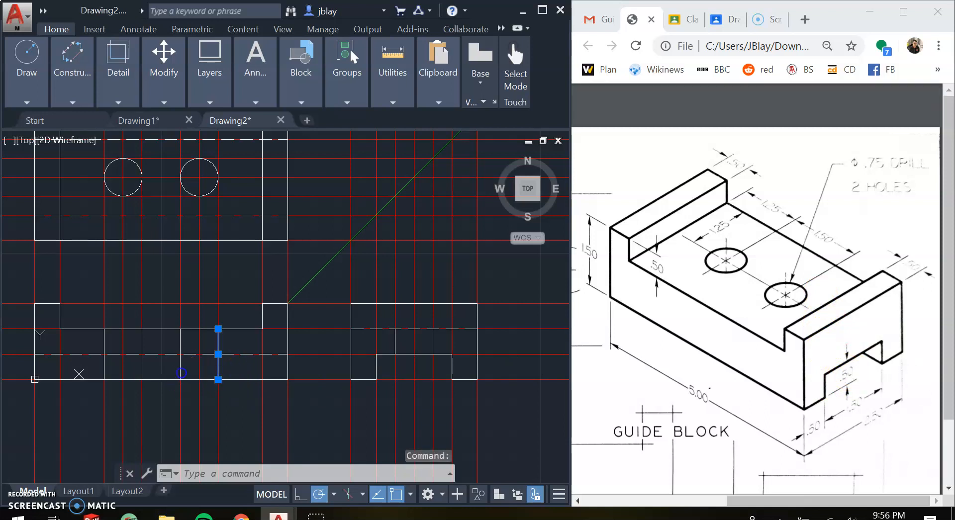
pyautogui.click(181, 372)
pyautogui.click(143, 373)
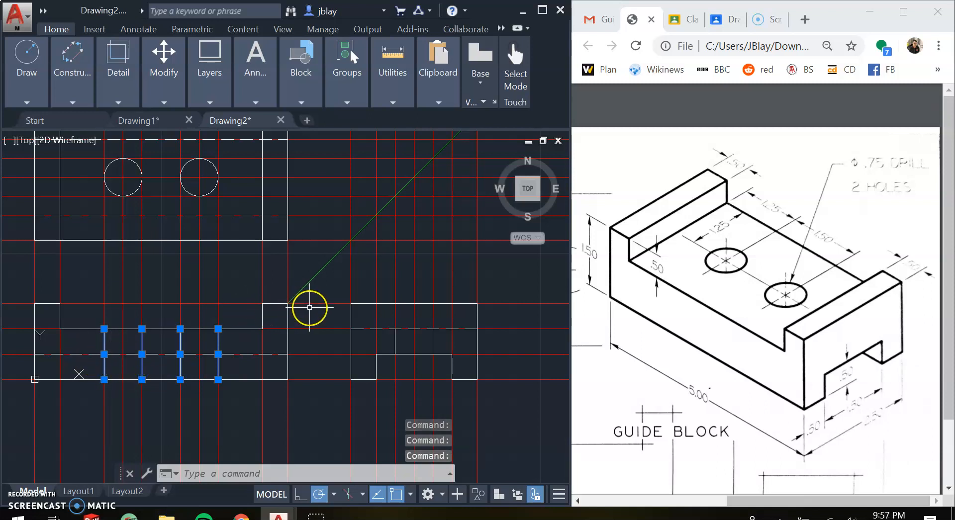
pyautogui.press('Delete')
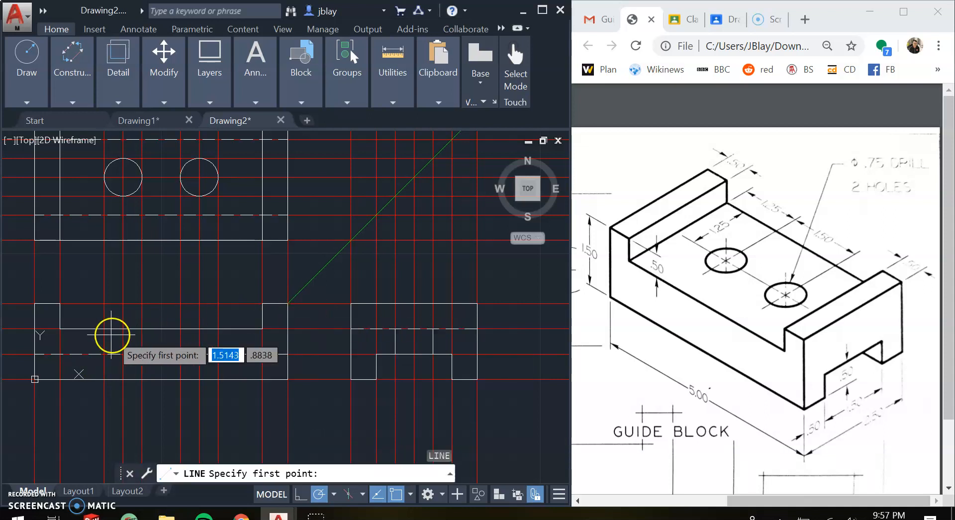
# Draw the left hole's two vertical edges in the front view from the recess floor to the dashed slot line
pyautogui.click(104, 329)
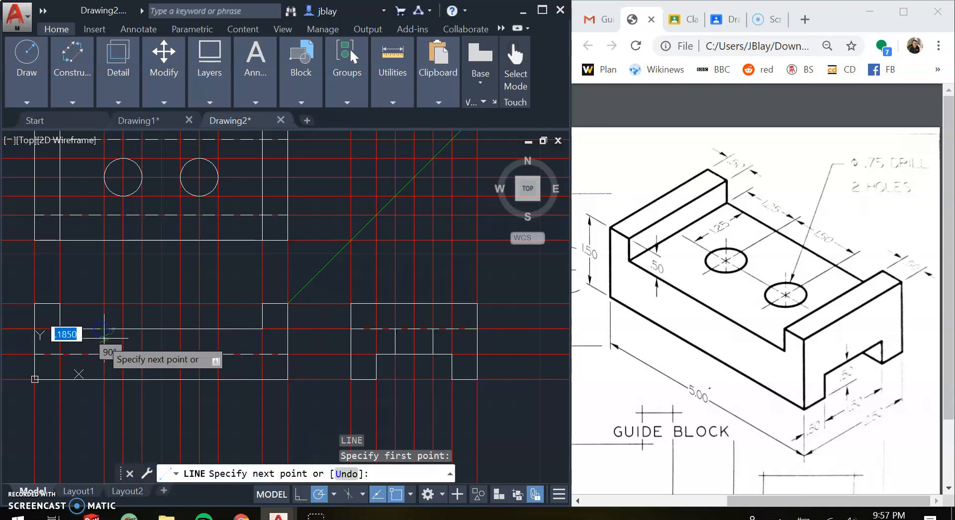
pyautogui.click(104, 354)
pyautogui.press('Escape')
pyautogui.write('l')
pyautogui.press('Return')
pyautogui.click(142, 354)
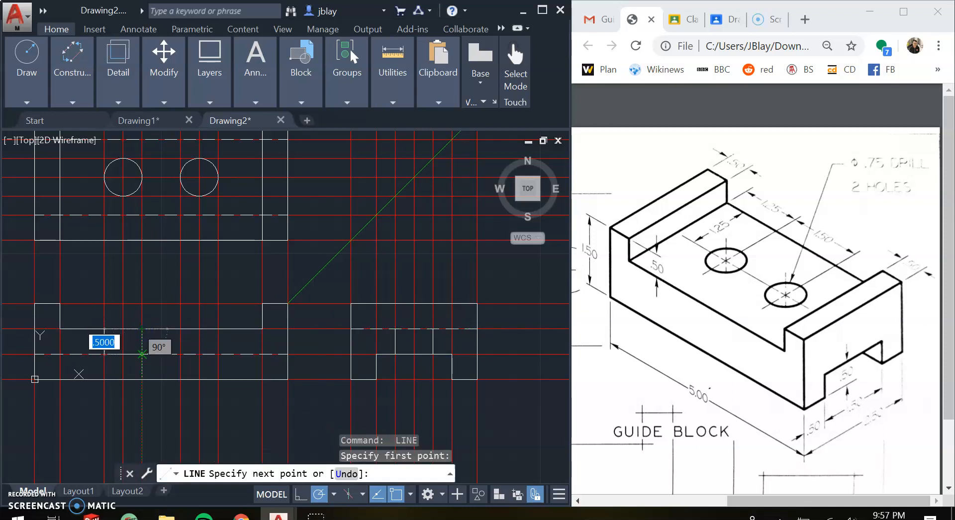
pyautogui.press('Escape')
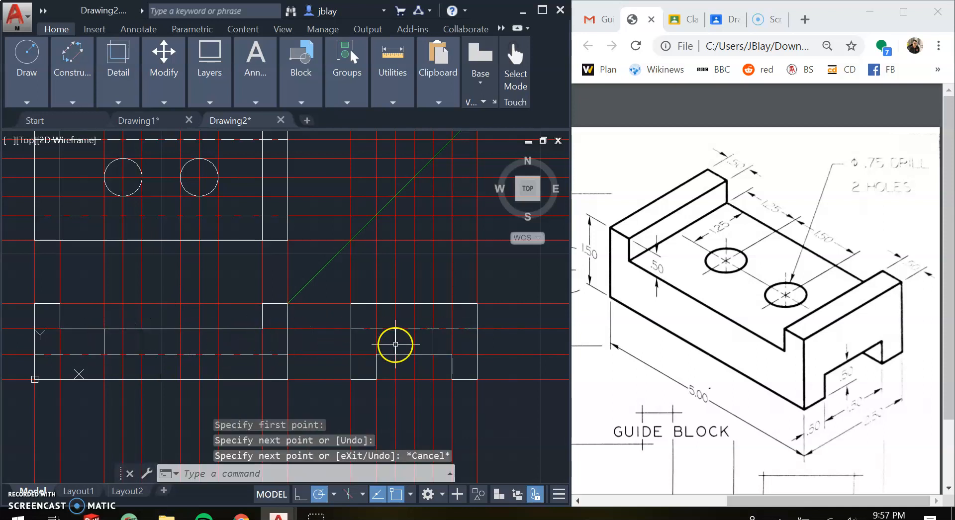
# Draw the right hole's two vertical edges in the front view between the recess floor and the dashed slot line
pyautogui.write('l')
pyautogui.press('Return')
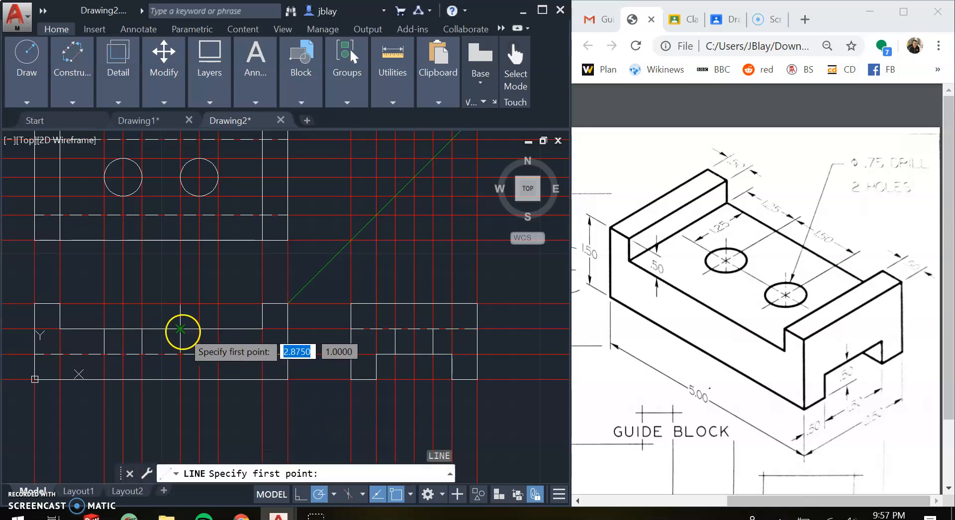
pyautogui.click(180, 328)
pyautogui.click(180, 354)
pyautogui.press('Escape')
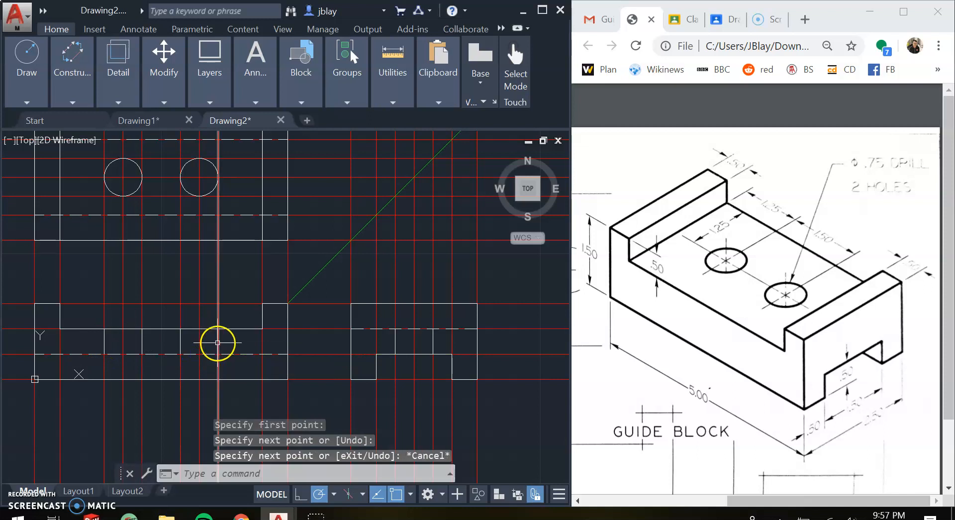
pyautogui.press('Return')
pyautogui.click(217, 343)
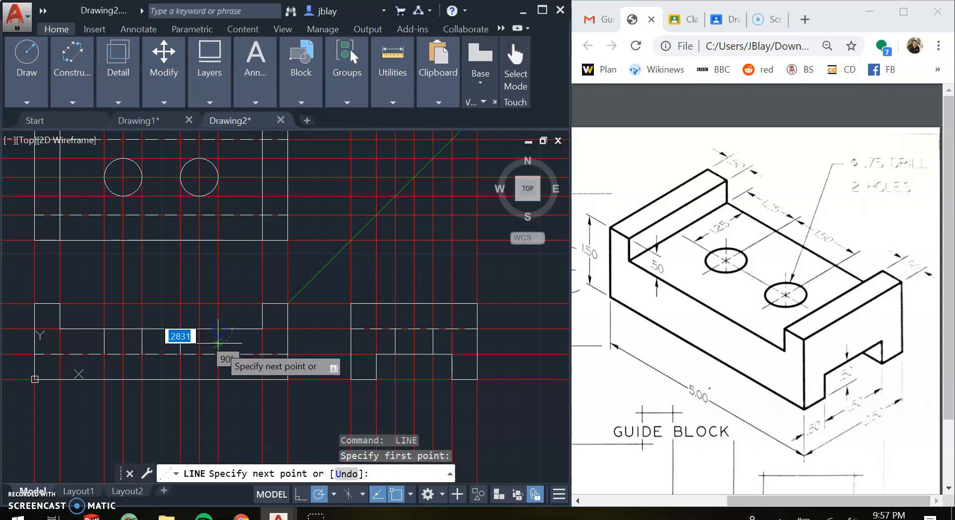
pyautogui.click(219, 329)
pyautogui.press('Escape')
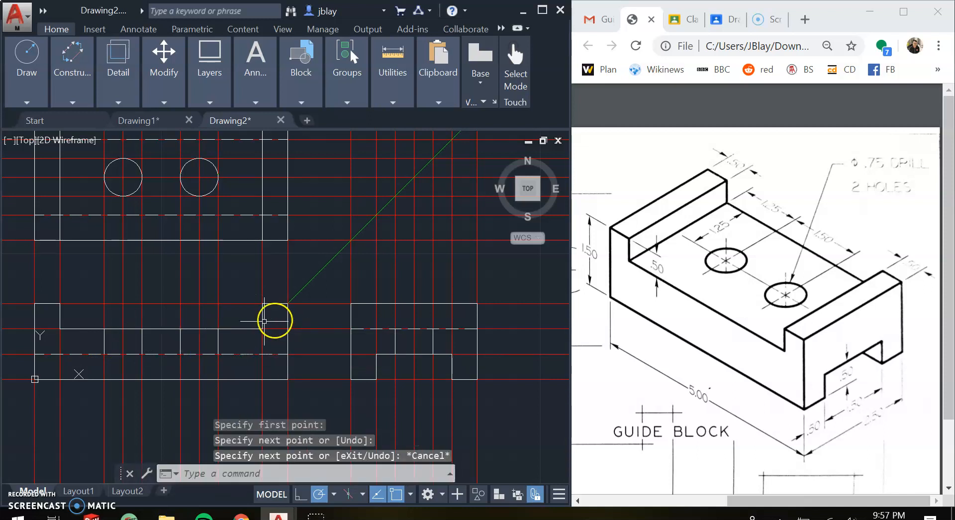
# Set the linetype of all six vertical hole edges in the front and side views to HIDDEN
pyautogui.click(105, 343)
pyautogui.click(141, 333)
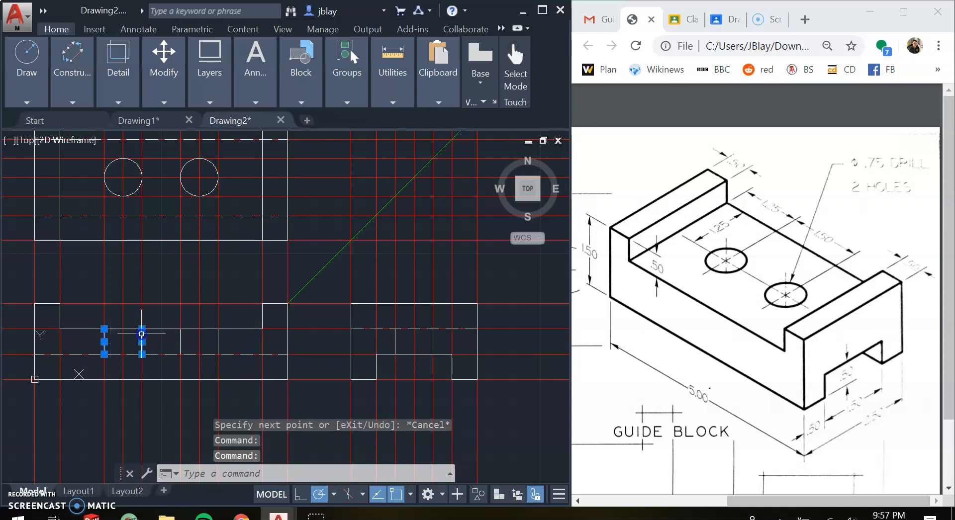
pyautogui.click(181, 340)
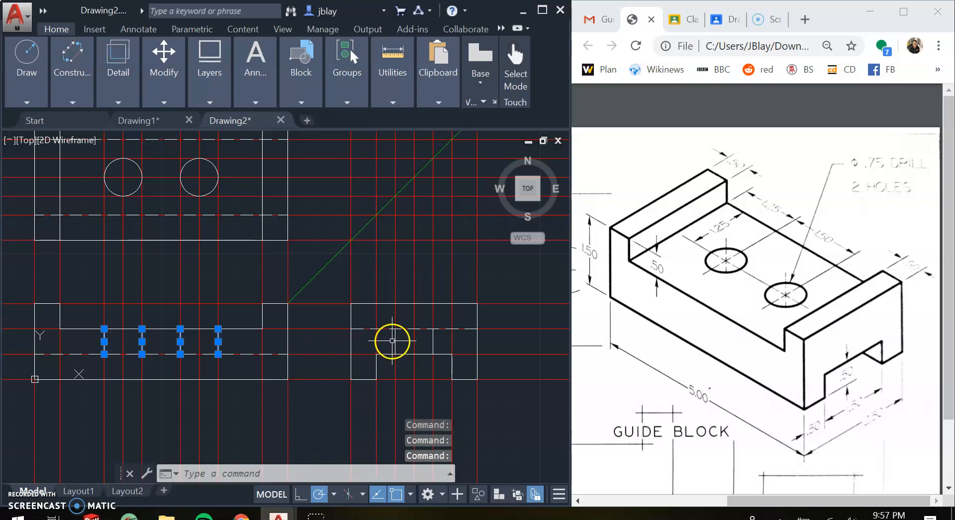
pyautogui.rightClick(432, 337)
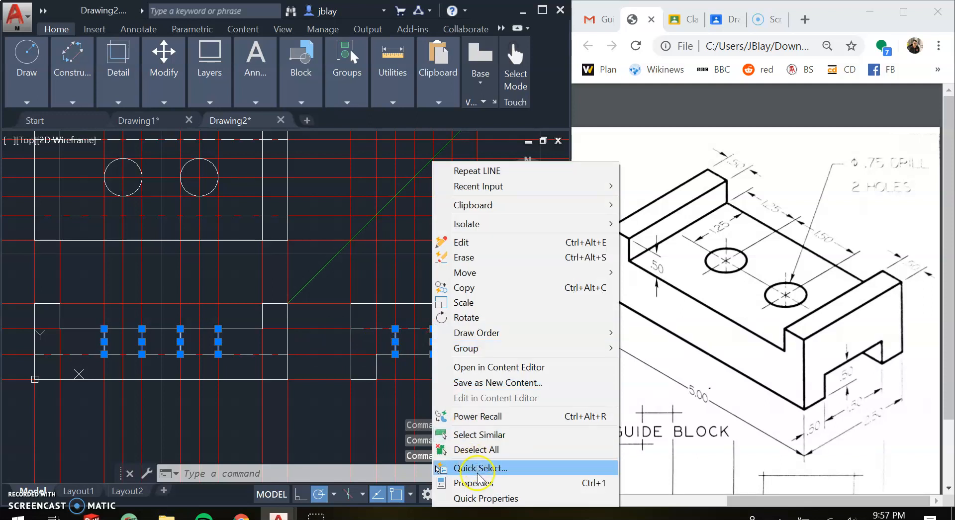
pyautogui.click(475, 483)
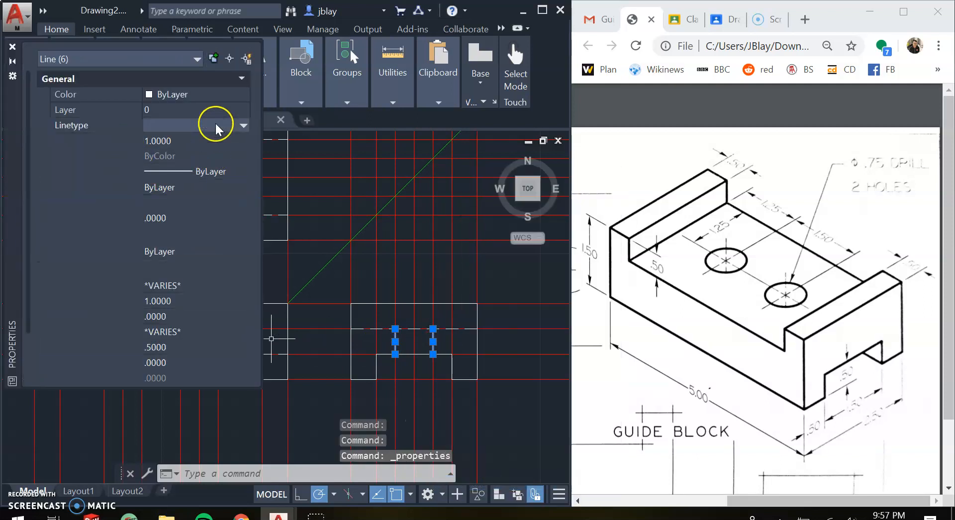
pyautogui.click(216, 128)
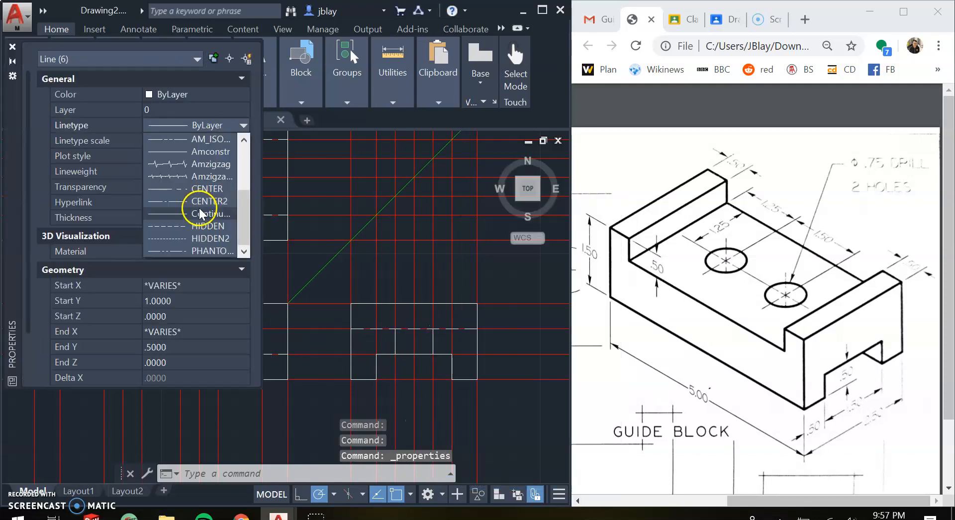
pyautogui.click(196, 226)
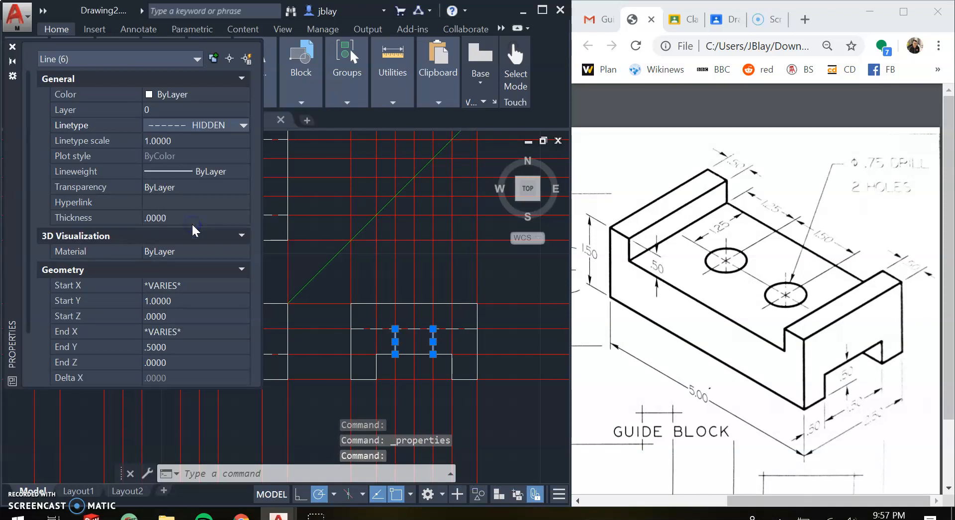
pyautogui.click(13, 47)
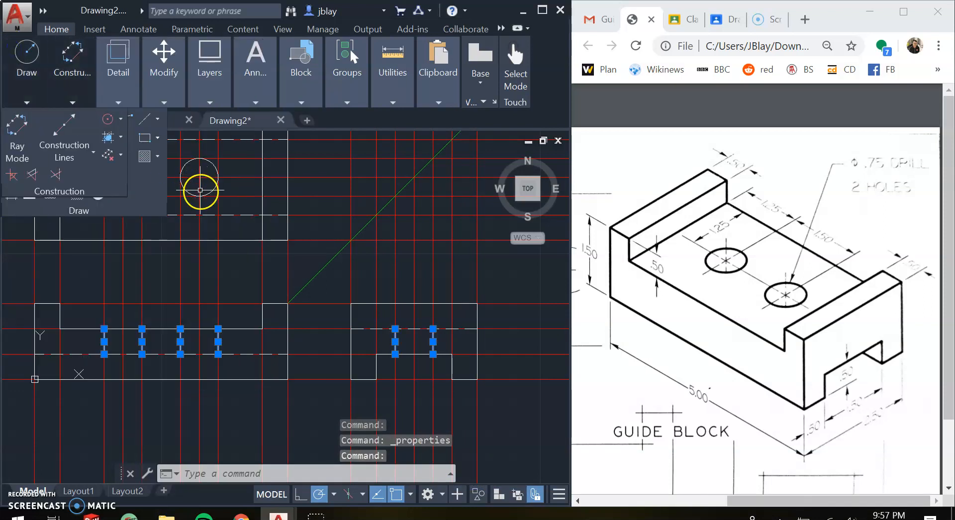
pyautogui.press('Escape')
# Turn off the AM_CL layer that holds the construction lines
pyautogui.click(89, 91)
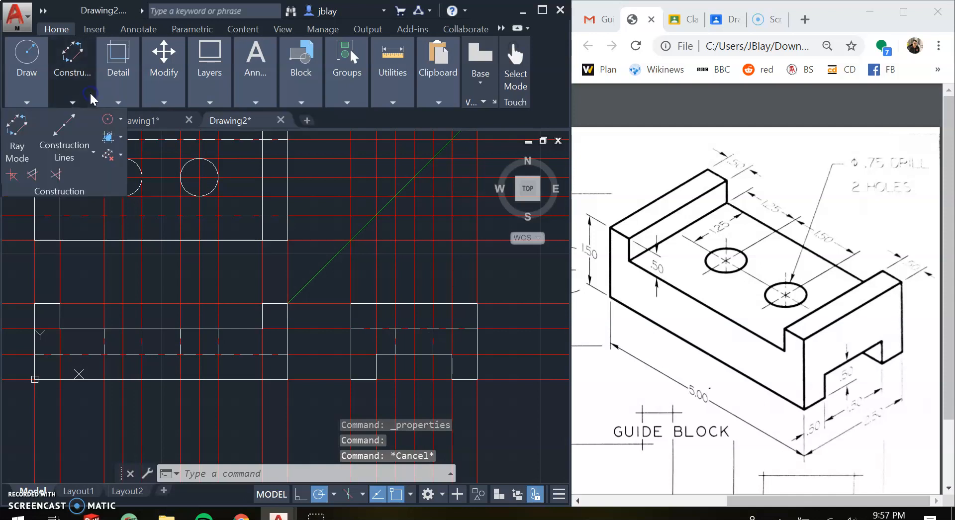
pyautogui.click(209, 94)
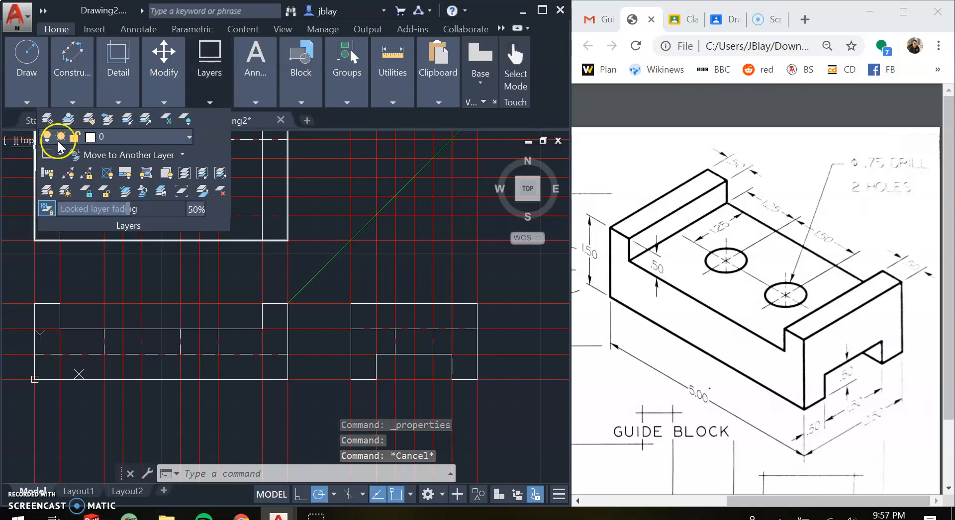
pyautogui.click(45, 139)
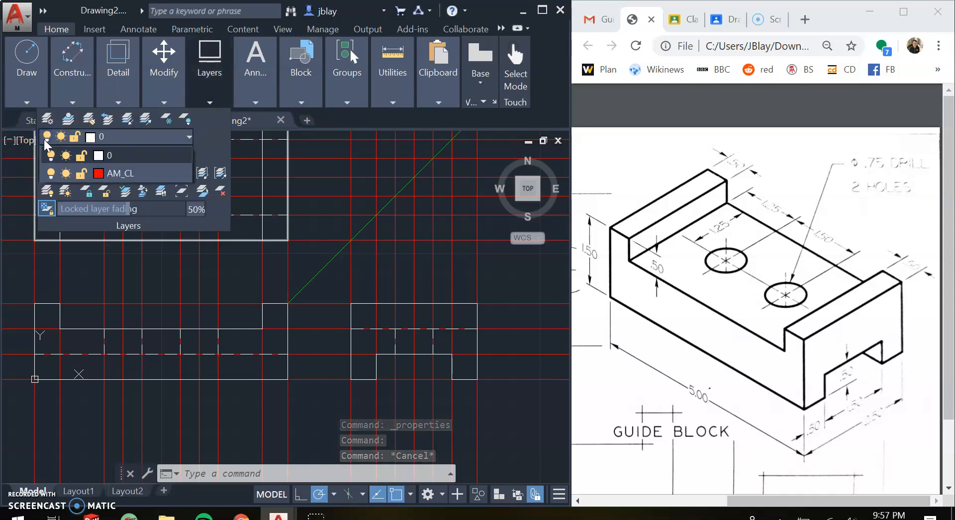
pyautogui.click(51, 174)
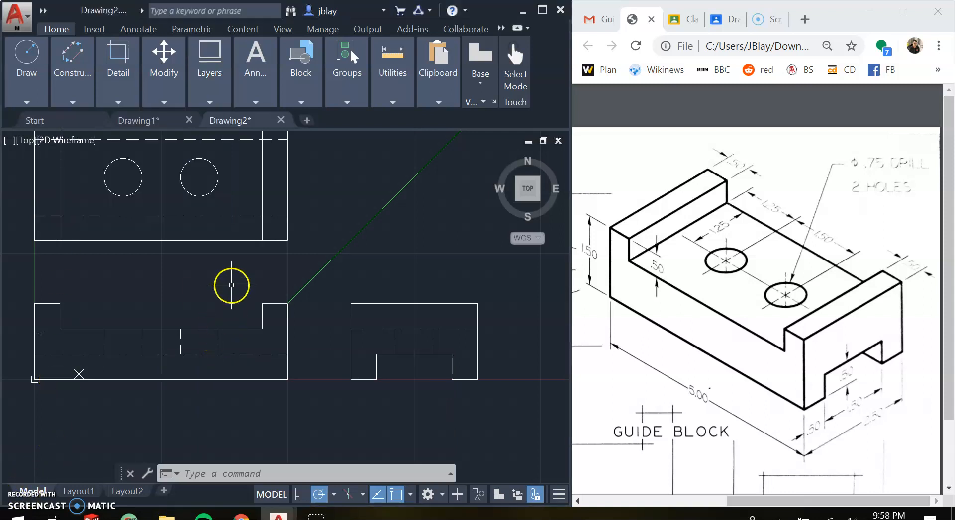
# Add center marks to both hole circles in the top view with CENTERMARK
pyautogui.moveTo(231, 286)
pyautogui.mouseDown(button='middle')
pyautogui.moveTo(256, 344)
pyautogui.moveTo(255, 333)
pyautogui.mouseUp(button='middle')
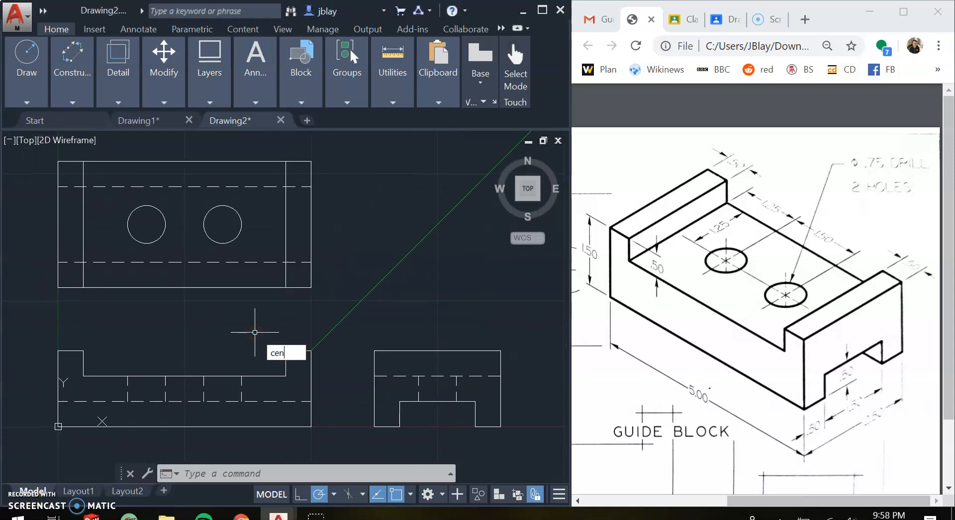
pyautogui.write('ark')
pyautogui.press('Return')
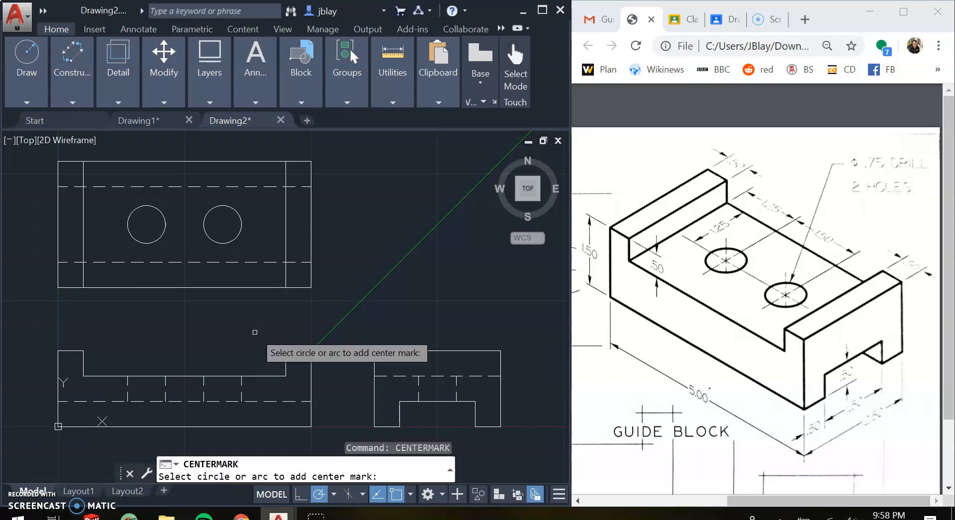
pyautogui.click(238, 229)
pyautogui.click(165, 225)
pyautogui.press('Escape')
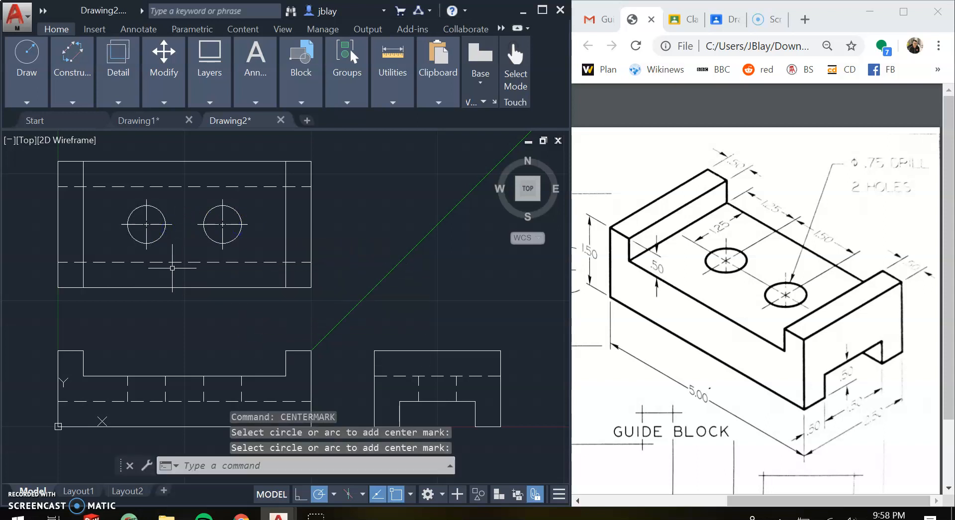
# Add a CENTERLINE between the hidden edges of each of the two holes in the front view
pyautogui.write('centerline')
pyautogui.press('Return')
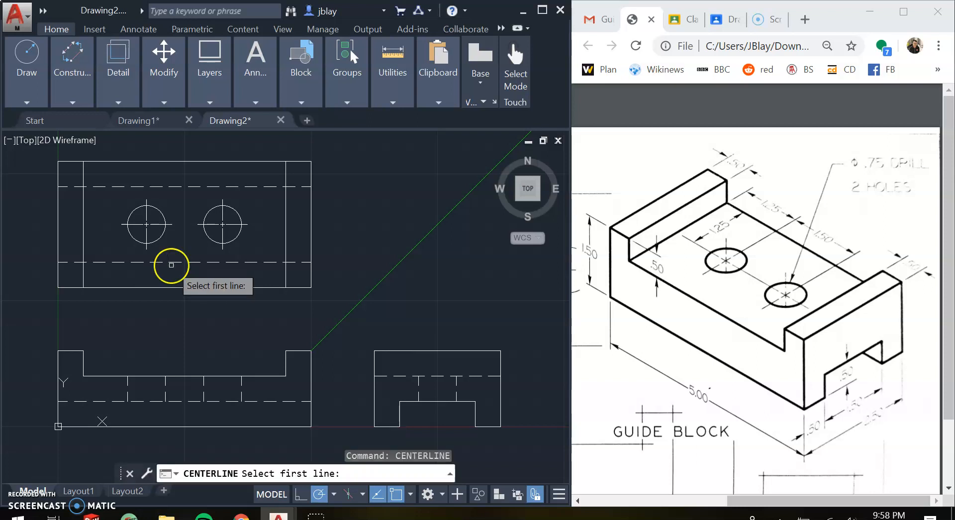
pyautogui.click(124, 393)
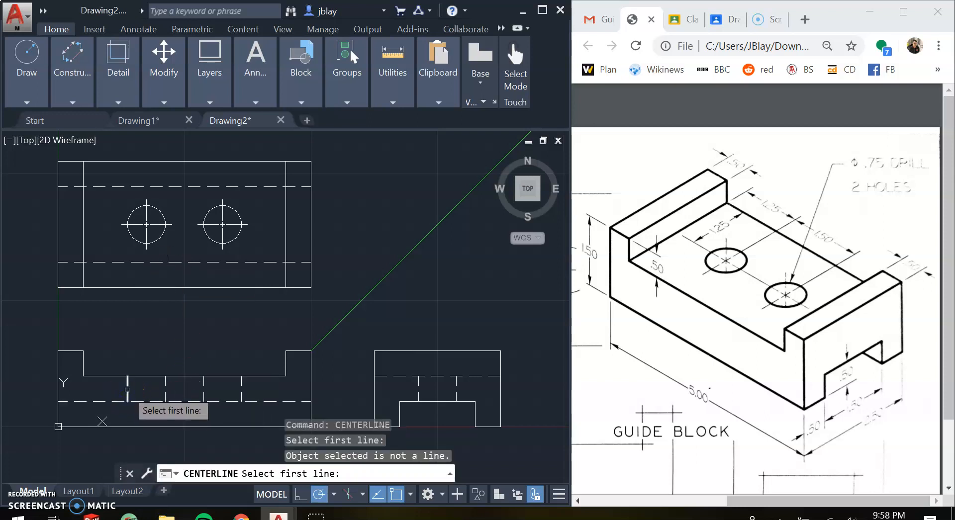
pyautogui.click(127, 389)
pyautogui.click(166, 382)
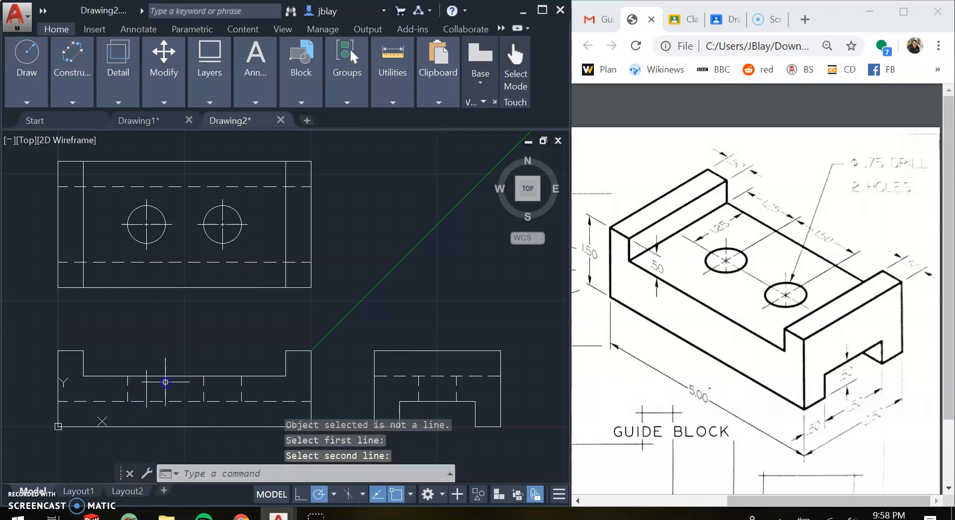
pyautogui.press('Return')
pyautogui.click(202, 383)
pyautogui.click(240, 383)
# Add a CENTERLINE between the two hidden hole edges in the side view
pyautogui.press('Return')
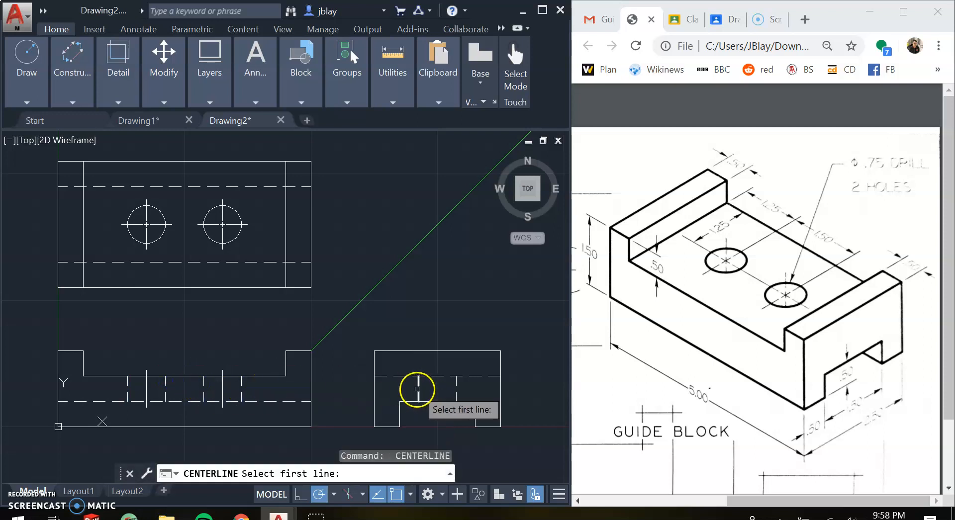
pyautogui.click(421, 386)
pyautogui.click(418, 386)
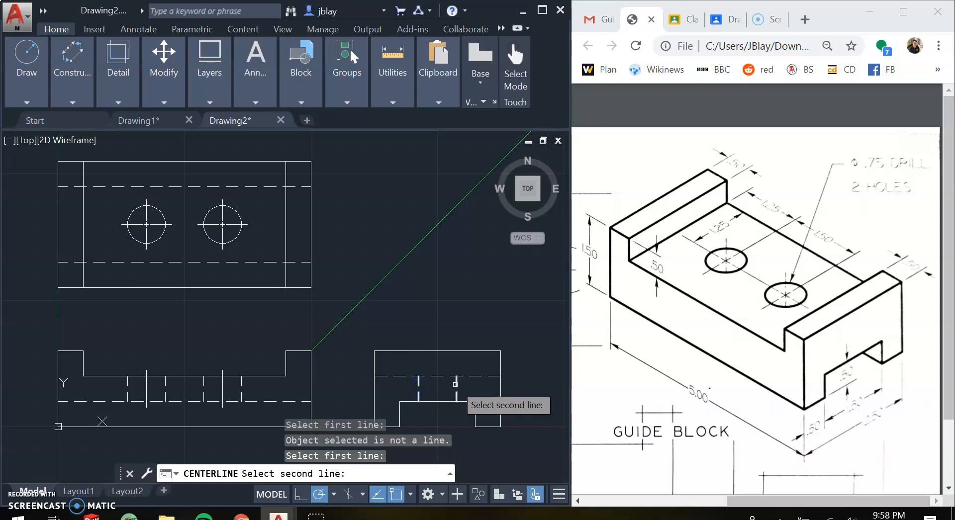
pyautogui.click(455, 381)
pyautogui.press('Escape')
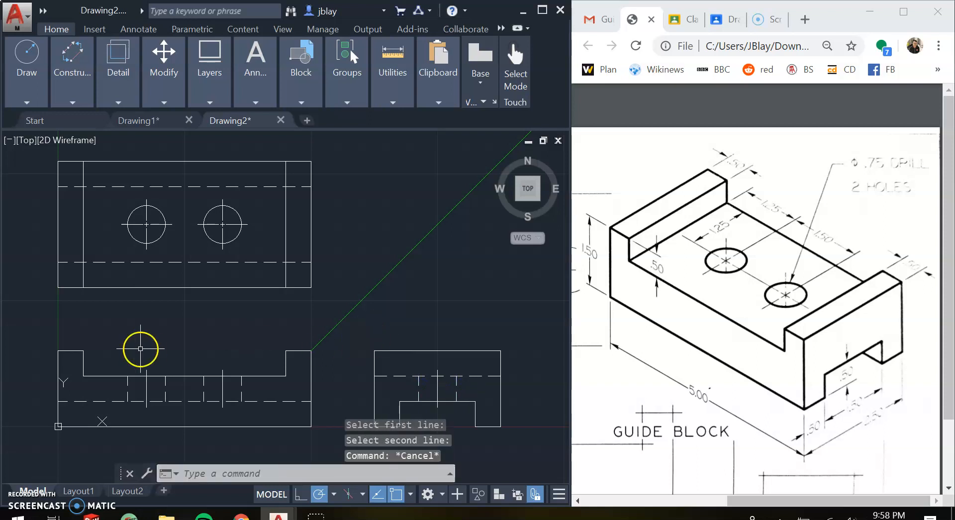
# Lengthen the left hole's centerline in the front view by stretching its upper and lower end grips, each with a value of .5
pyautogui.click(146, 386)
pyautogui.scroll(2, 146, 375)
pyautogui.scroll(2, 146, 376)
pyautogui.click(145, 358)
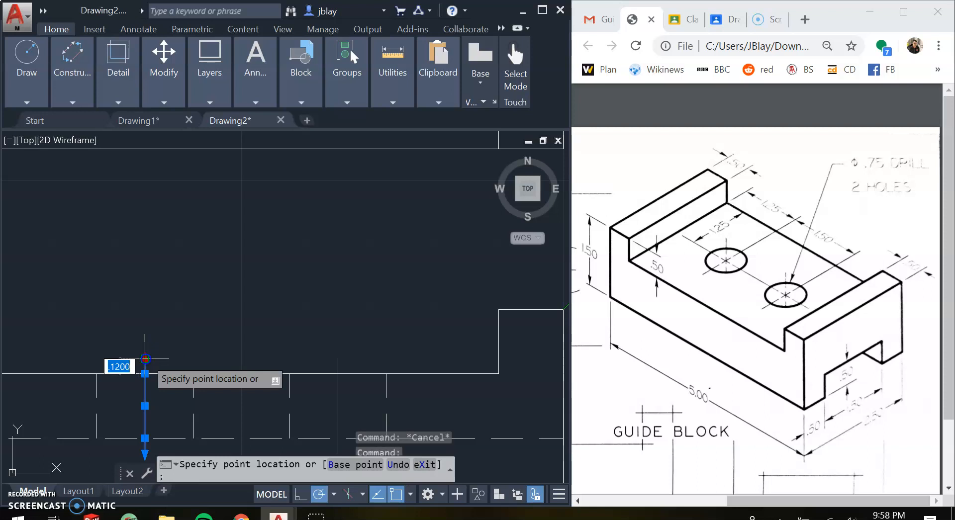
pyautogui.press('Escape')
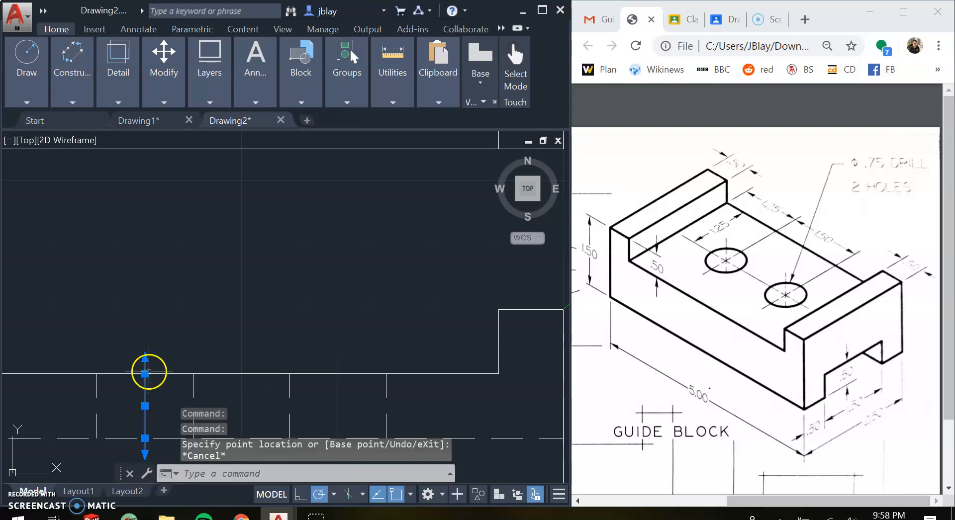
pyautogui.click(145, 373)
pyautogui.write('.')
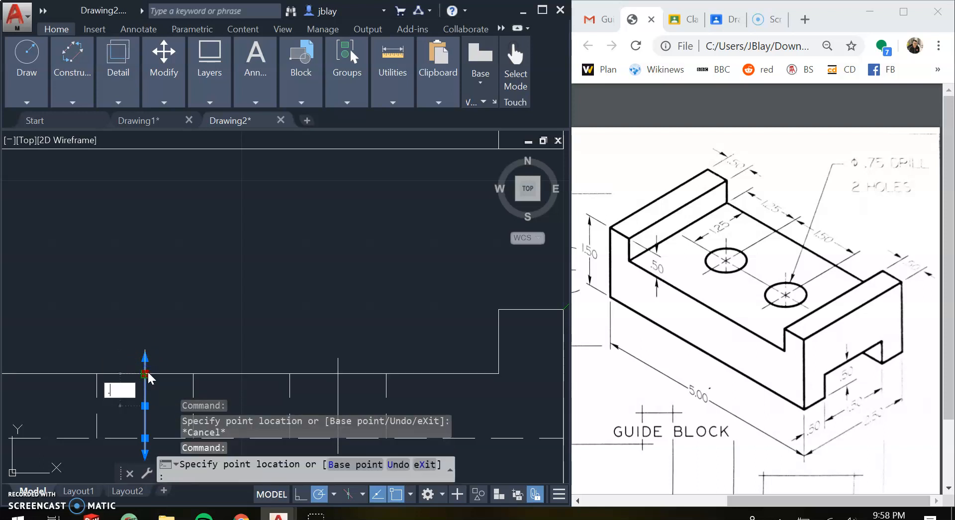
pyautogui.write('5')
pyautogui.press('Return')
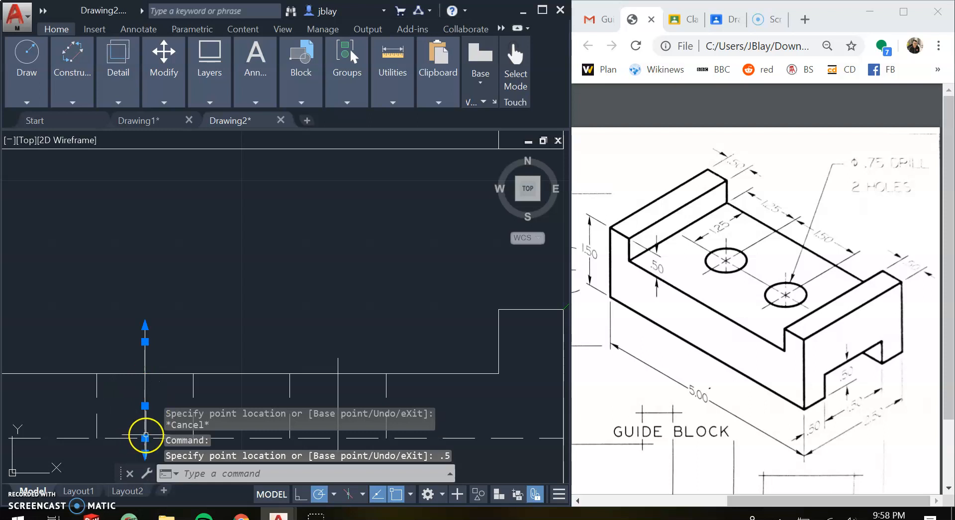
pyautogui.press('Return')
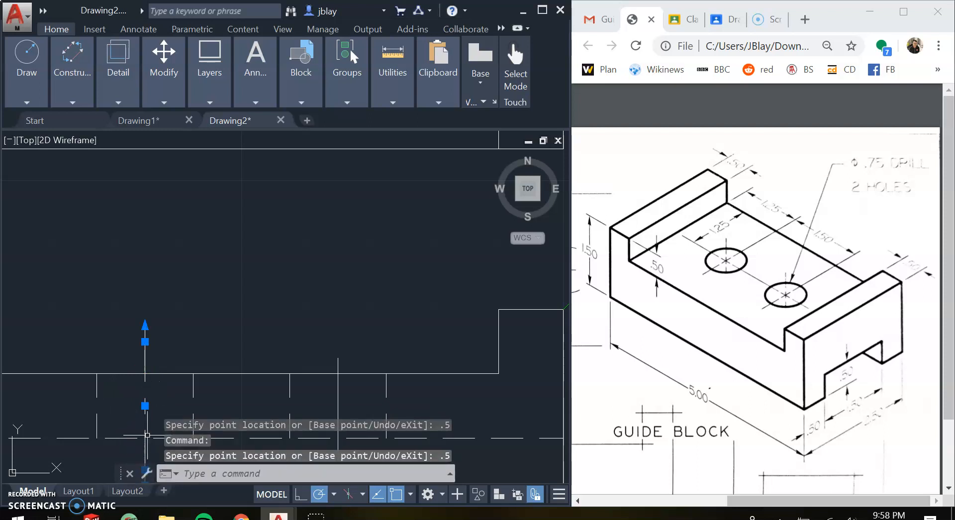
pyautogui.scroll(-5, 30, 341)
pyautogui.moveTo(50, 343); pyautogui.dragTo(63, 351, button='middle')
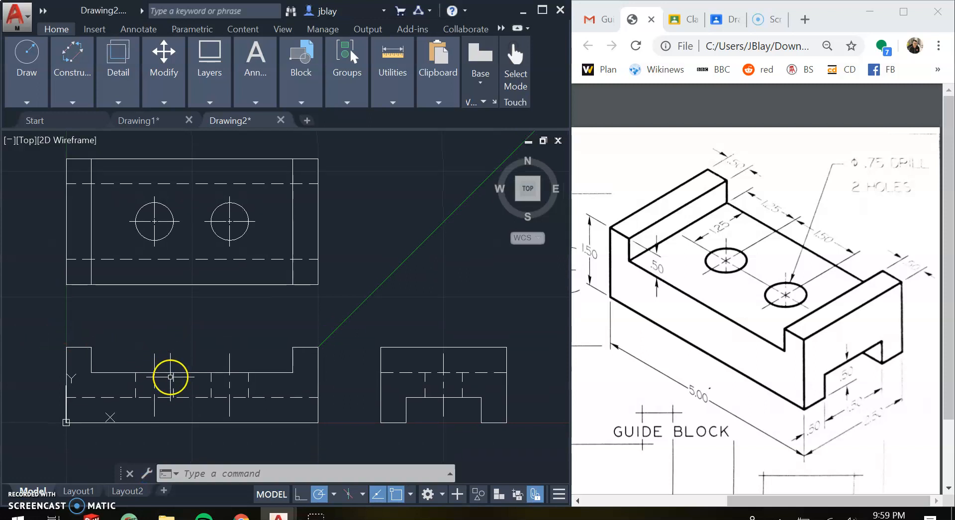